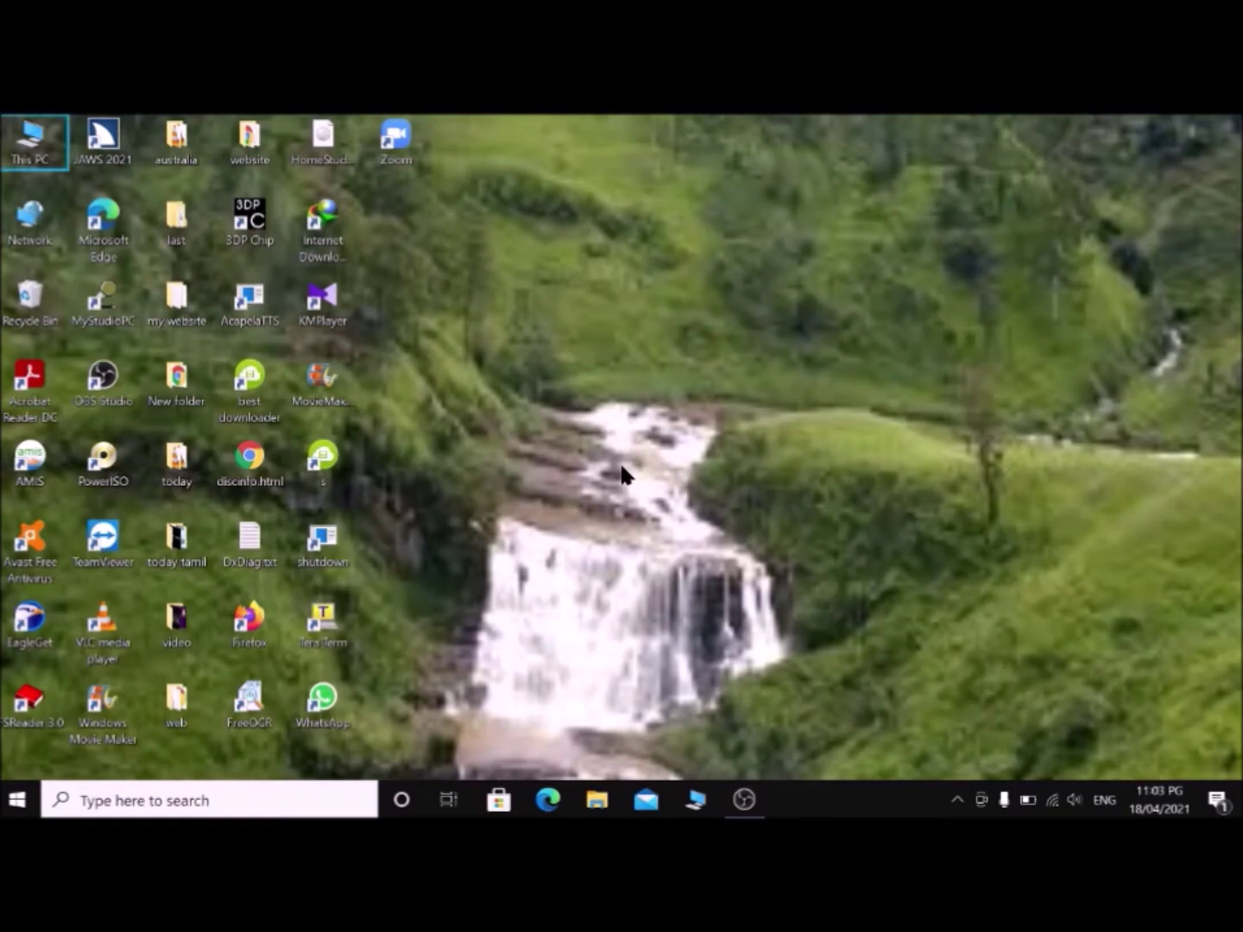
Step: Open the Programs folder inside Downloads from This PC
{"action": "key", "text": "Down"}
{"action": "key", "text": "Up"}
{"action": "key", "text": "Return"}
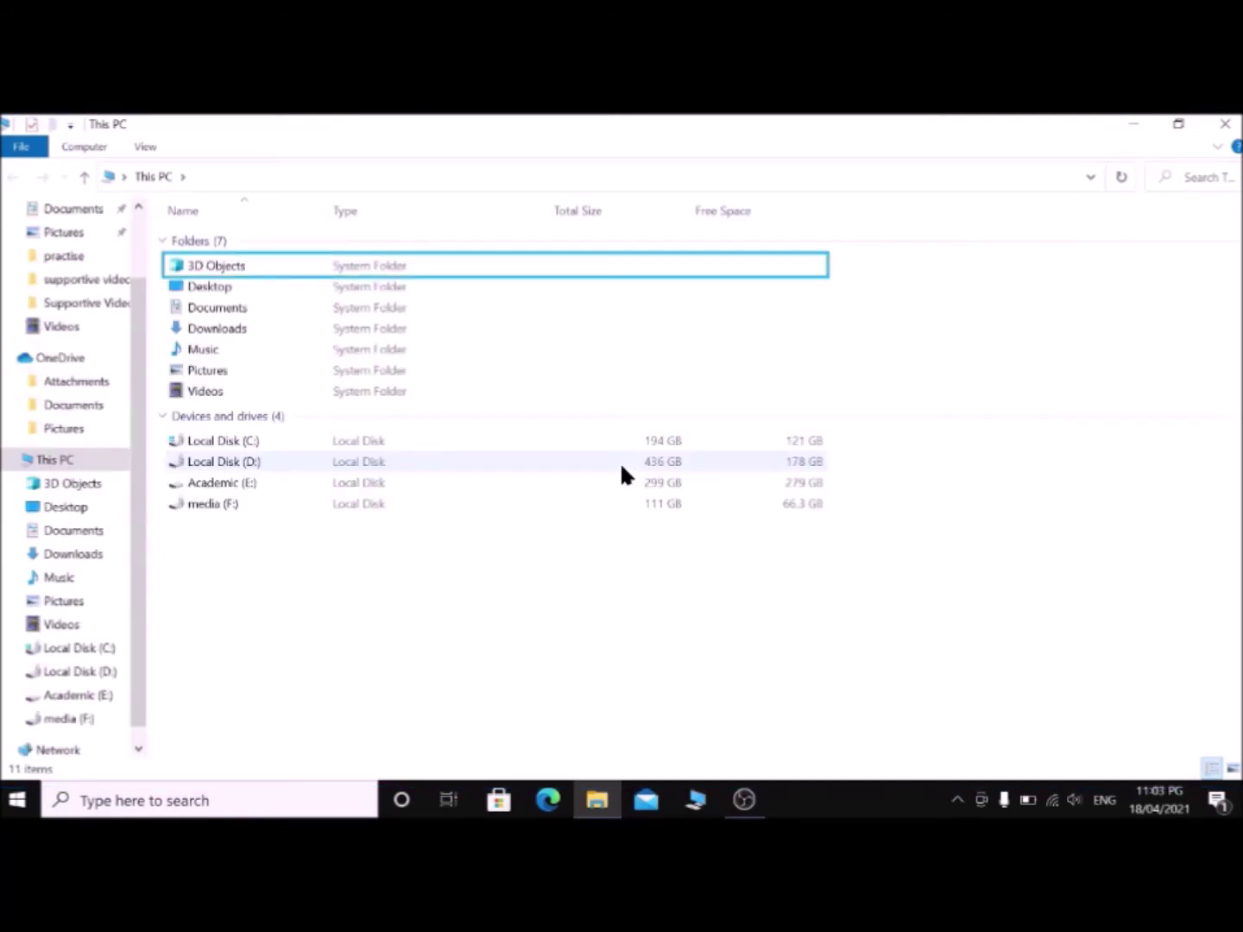
{"action": "key", "text": "Down"}
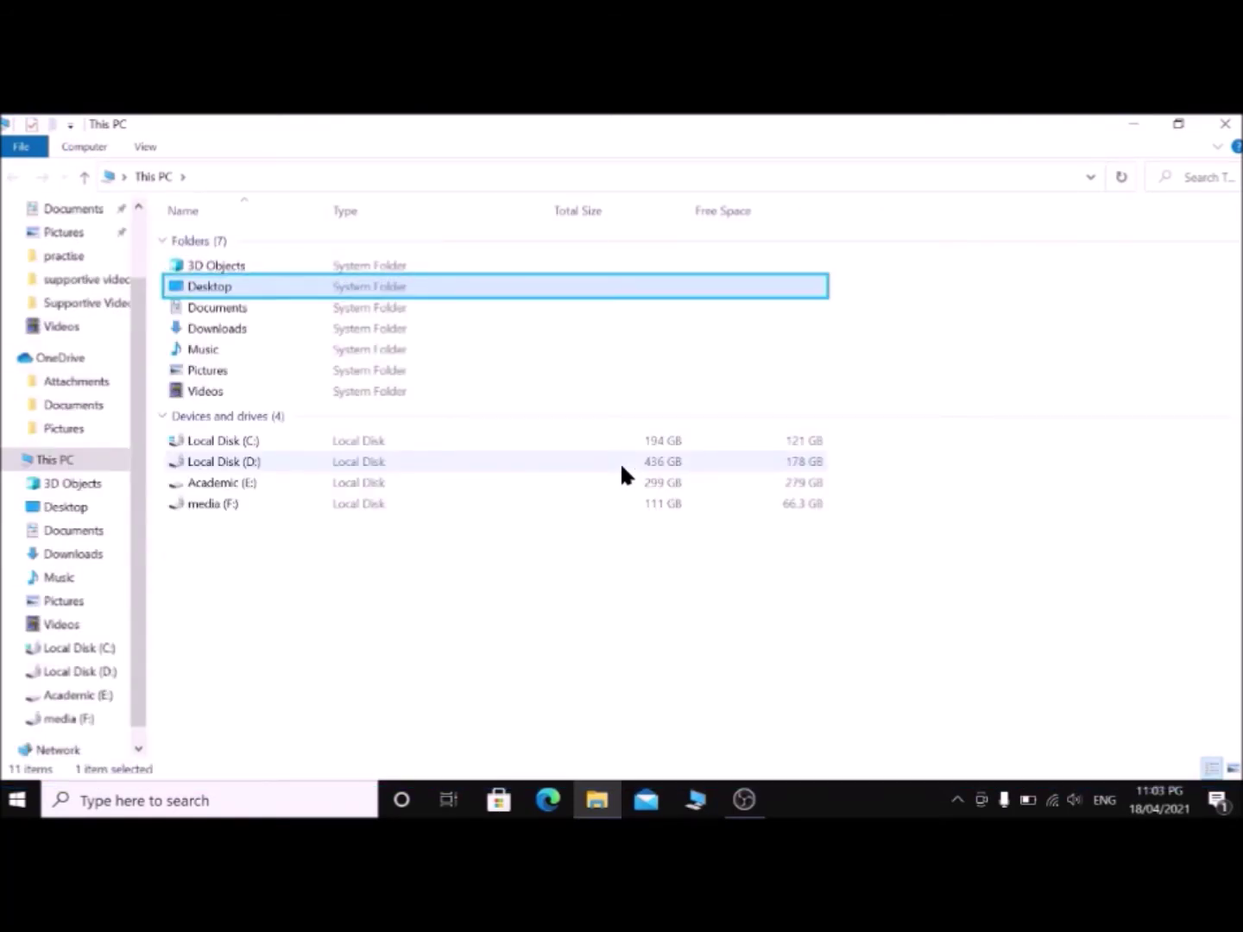
{"action": "key", "text": "Down"}
{"action": "key", "text": "Down"}
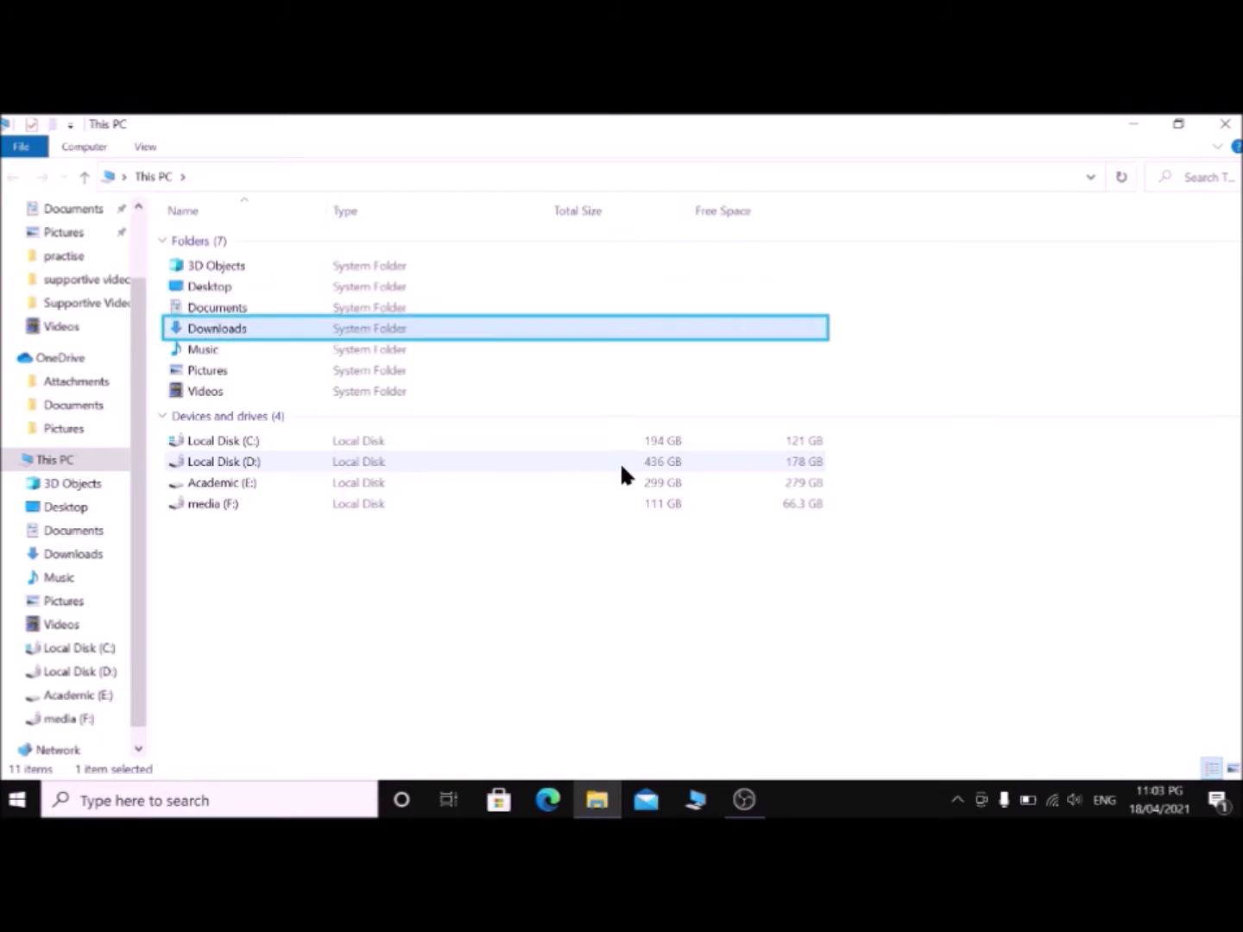
{"action": "key", "text": "Return"}
{"action": "key", "text": "Return"}
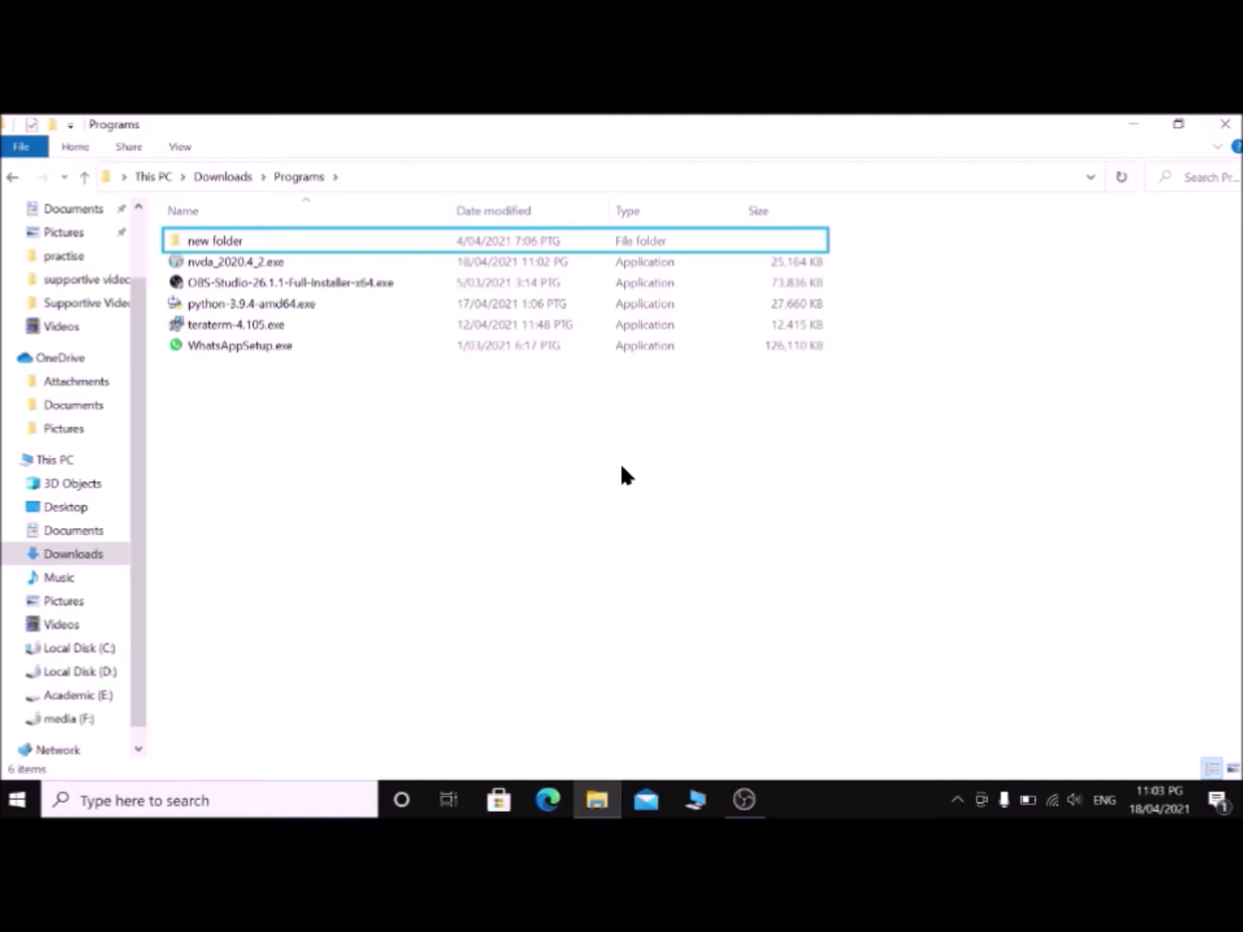
Step: Launch the nvda_2020.4_2.exe installer from the Programs folder
{"action": "key", "text": "Down"}
{"action": "key", "text": "Up"}
{"action": "key", "text": "Down"}
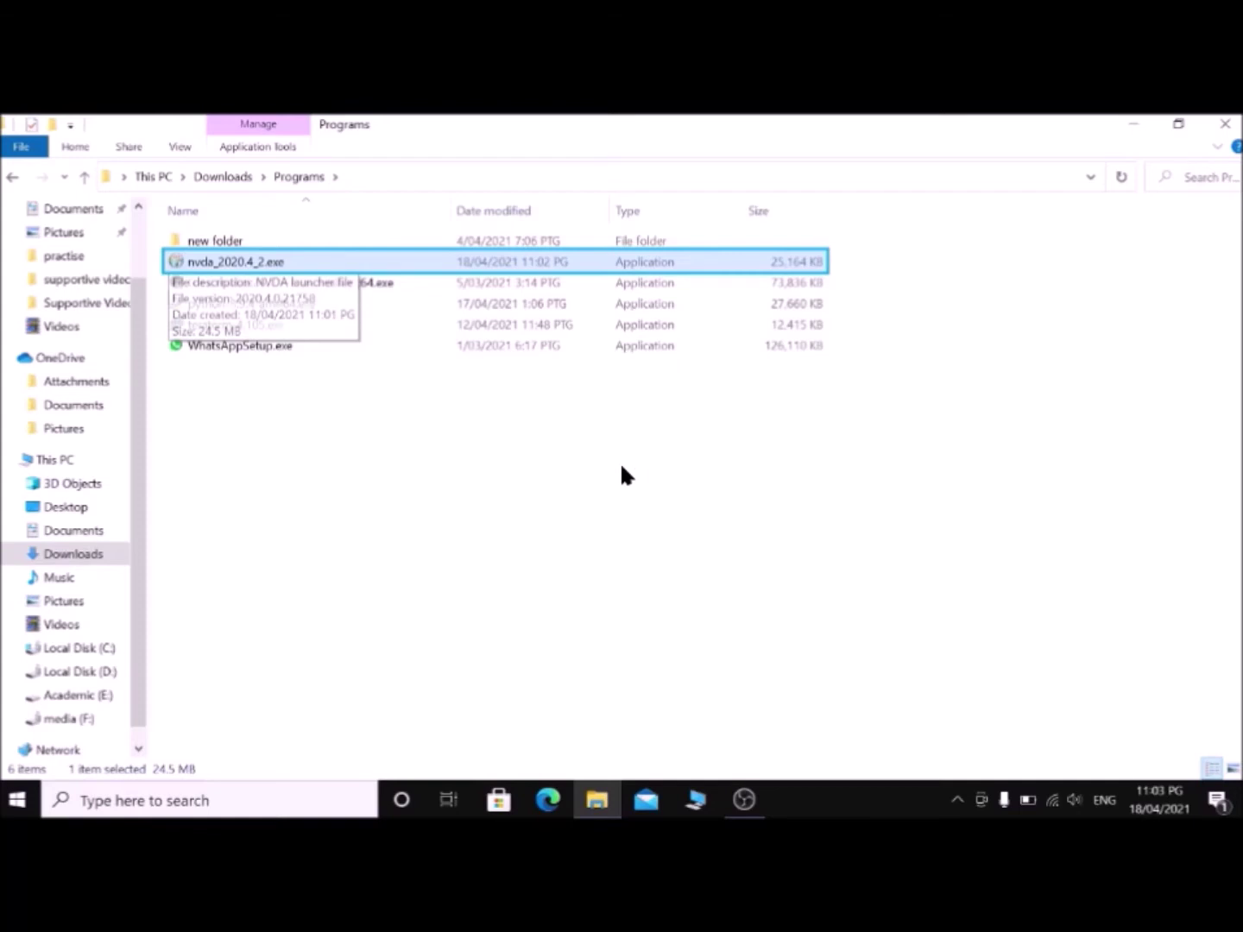
{"action": "key", "text": "Return"}
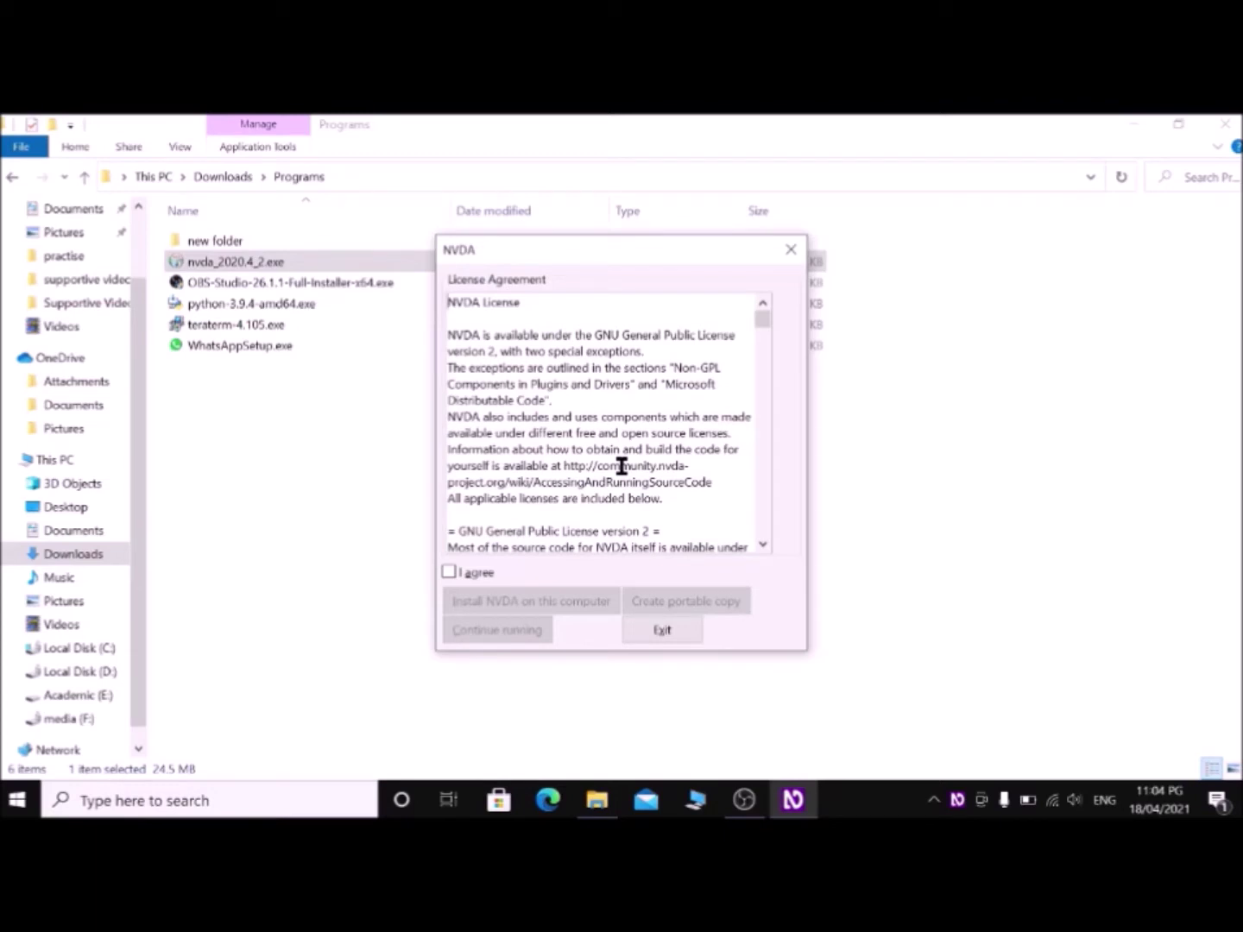
Step: Agree to the NVDA license and choose to install NVDA on this computer
{"action": "key", "text": "Tab"}
{"action": "key", "text": "space"}
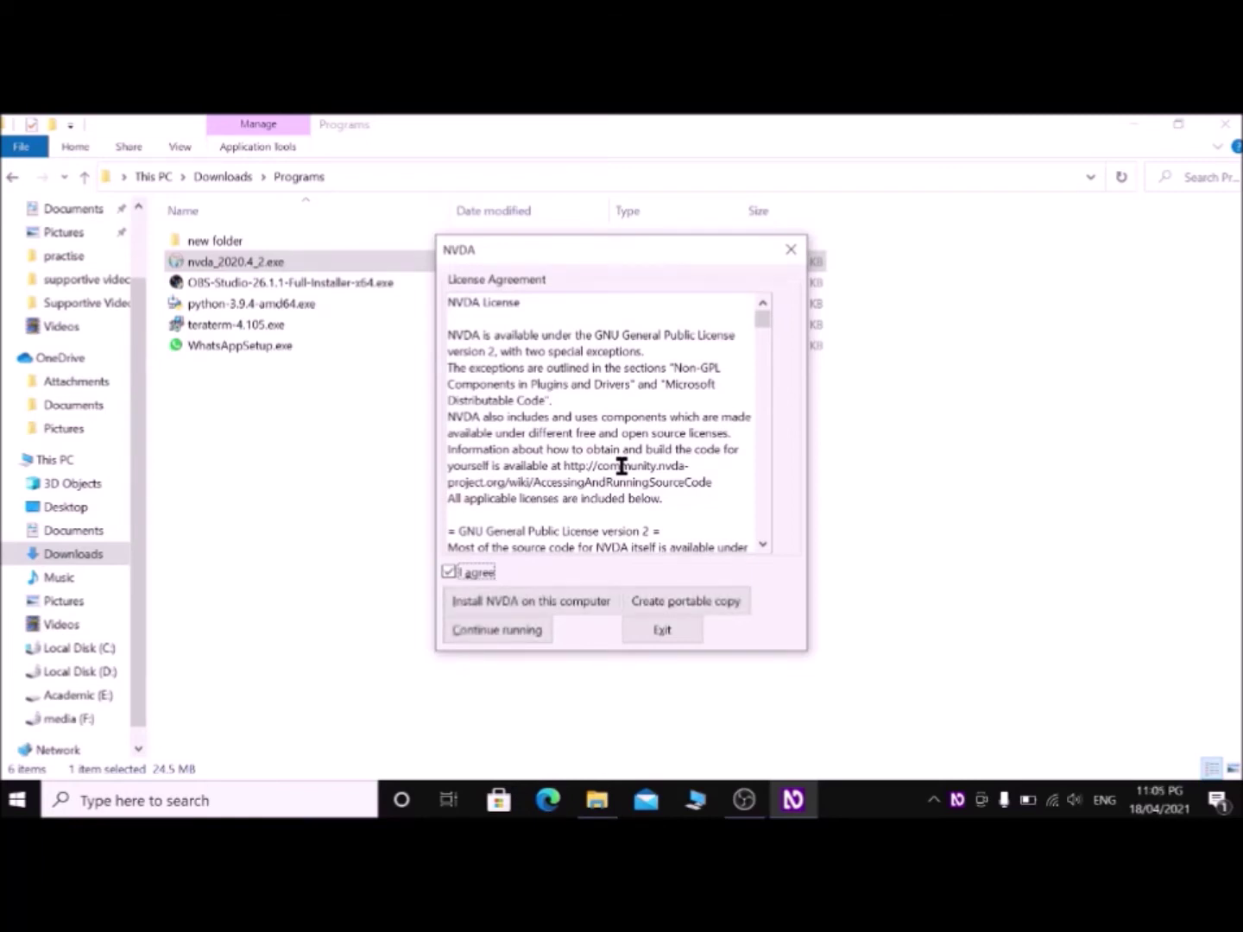
{"action": "key", "text": "Tab"}
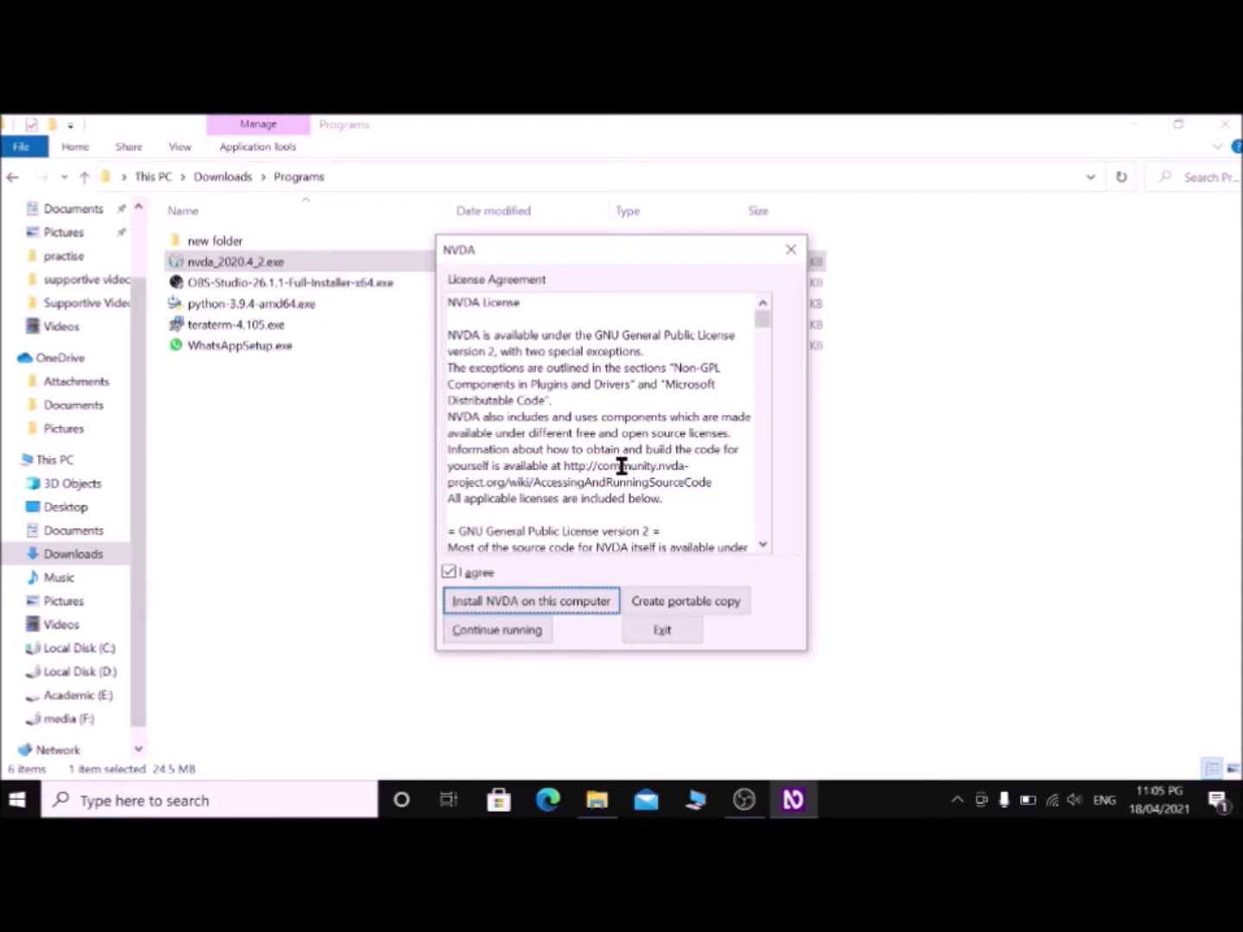
{"action": "key", "text": "Return"}
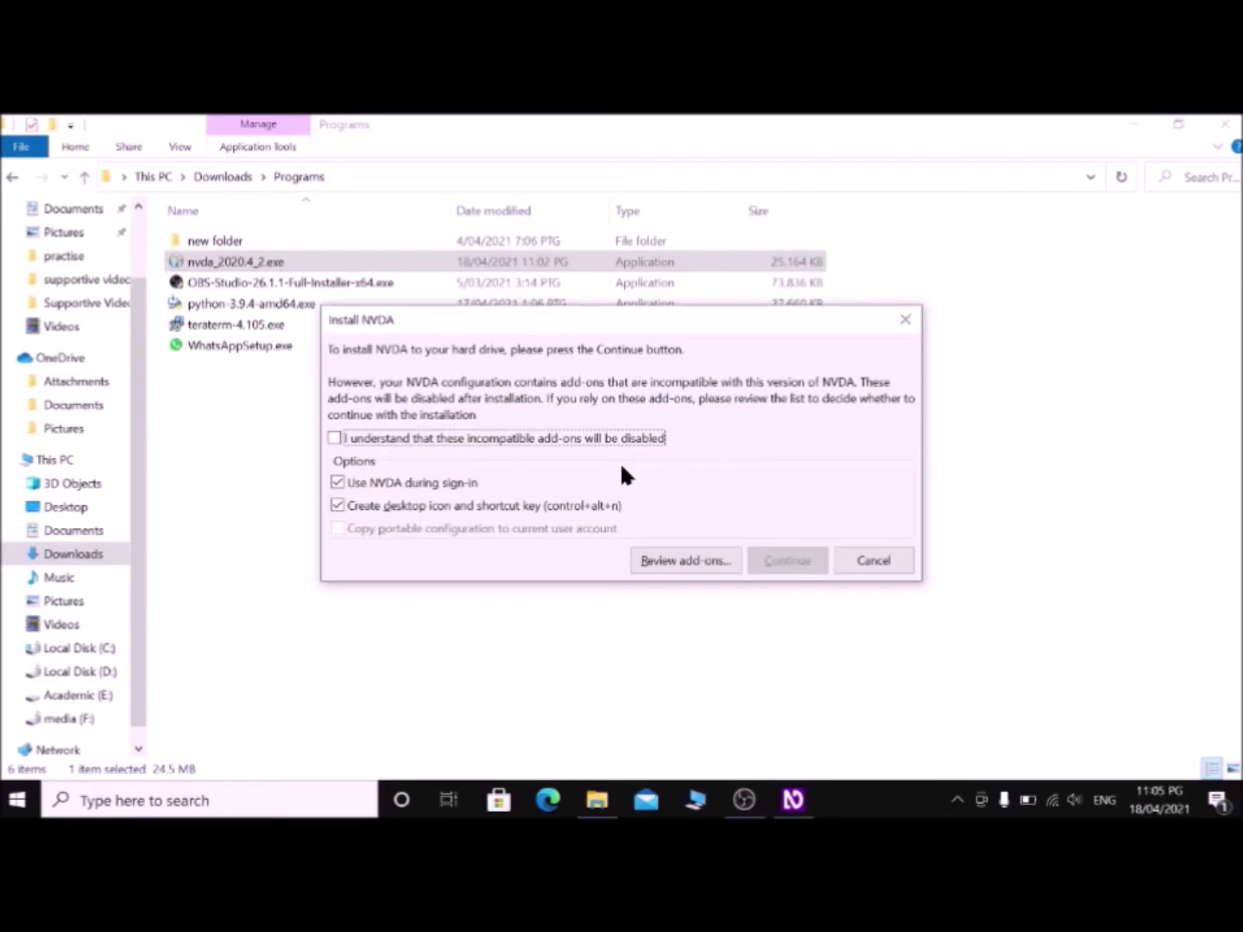
Step: Acknowledge that incompatible add-ons will be disabled, install NVDA with the sign-in and desktop icon options kept on, and start the installed copy
{"action": "key", "text": "Tab"}
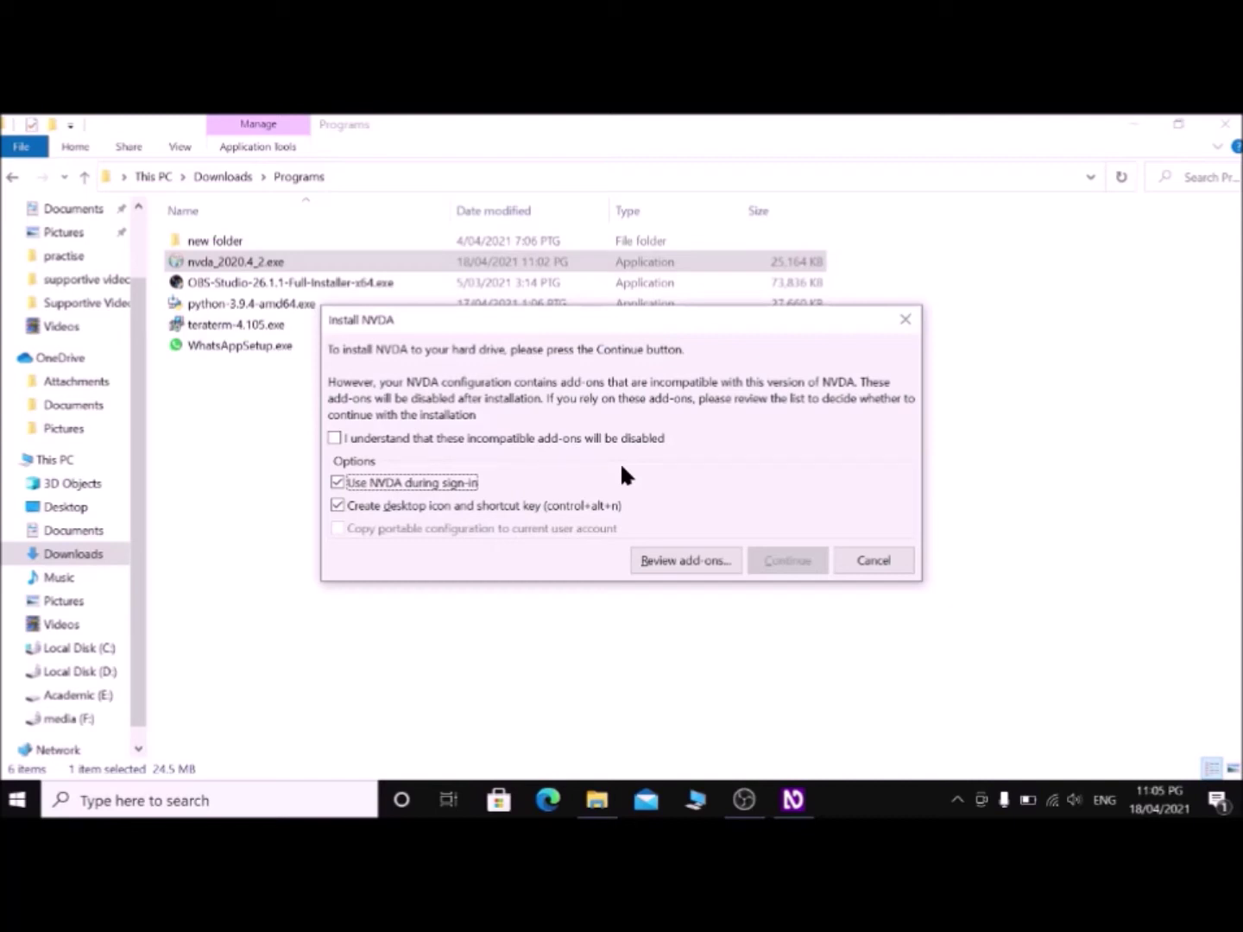
{"action": "key", "text": "Tab"}
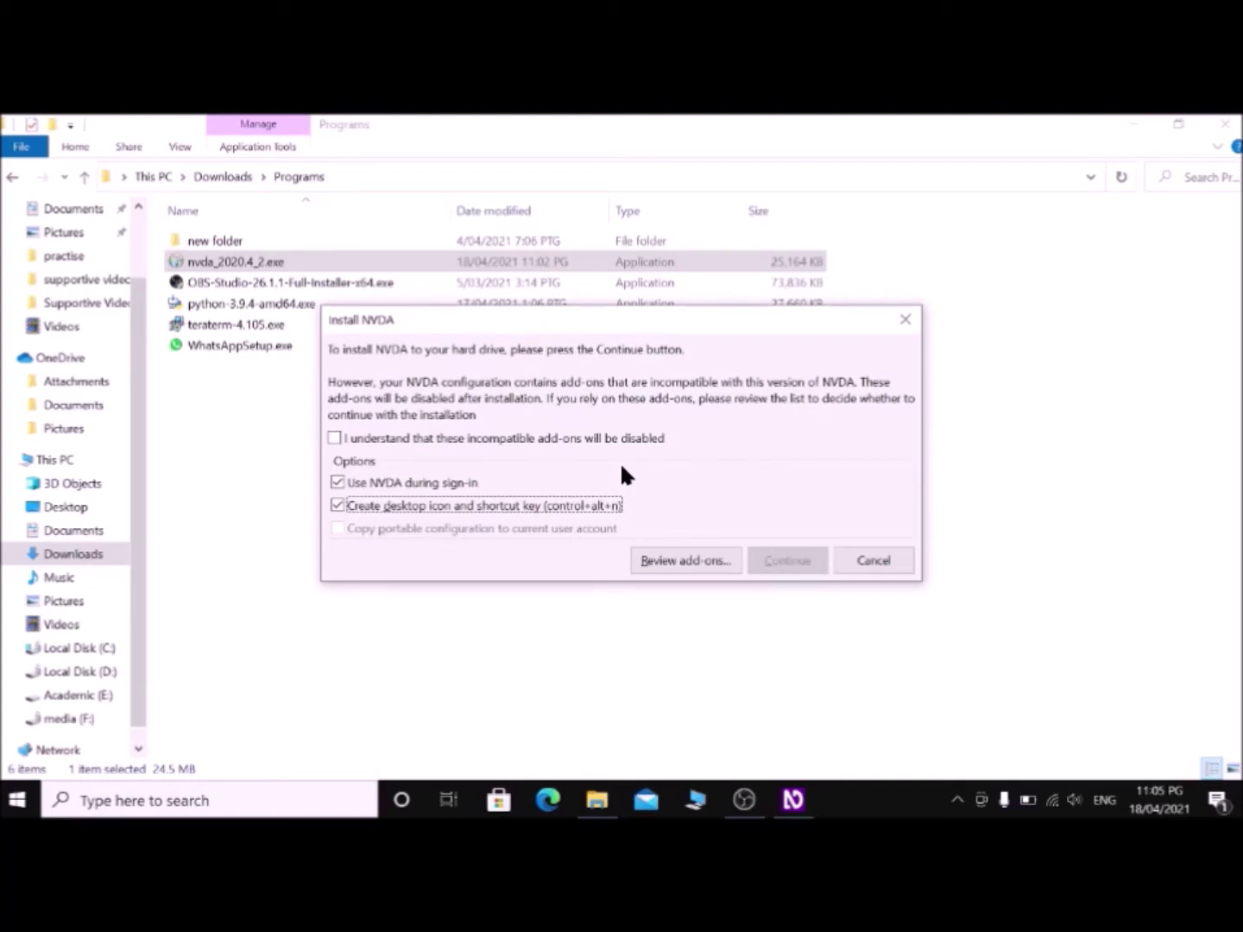
{"action": "key", "text": "shift+Tab"}
{"action": "key", "text": "shift+Tab"}
{"action": "key", "text": "space"}
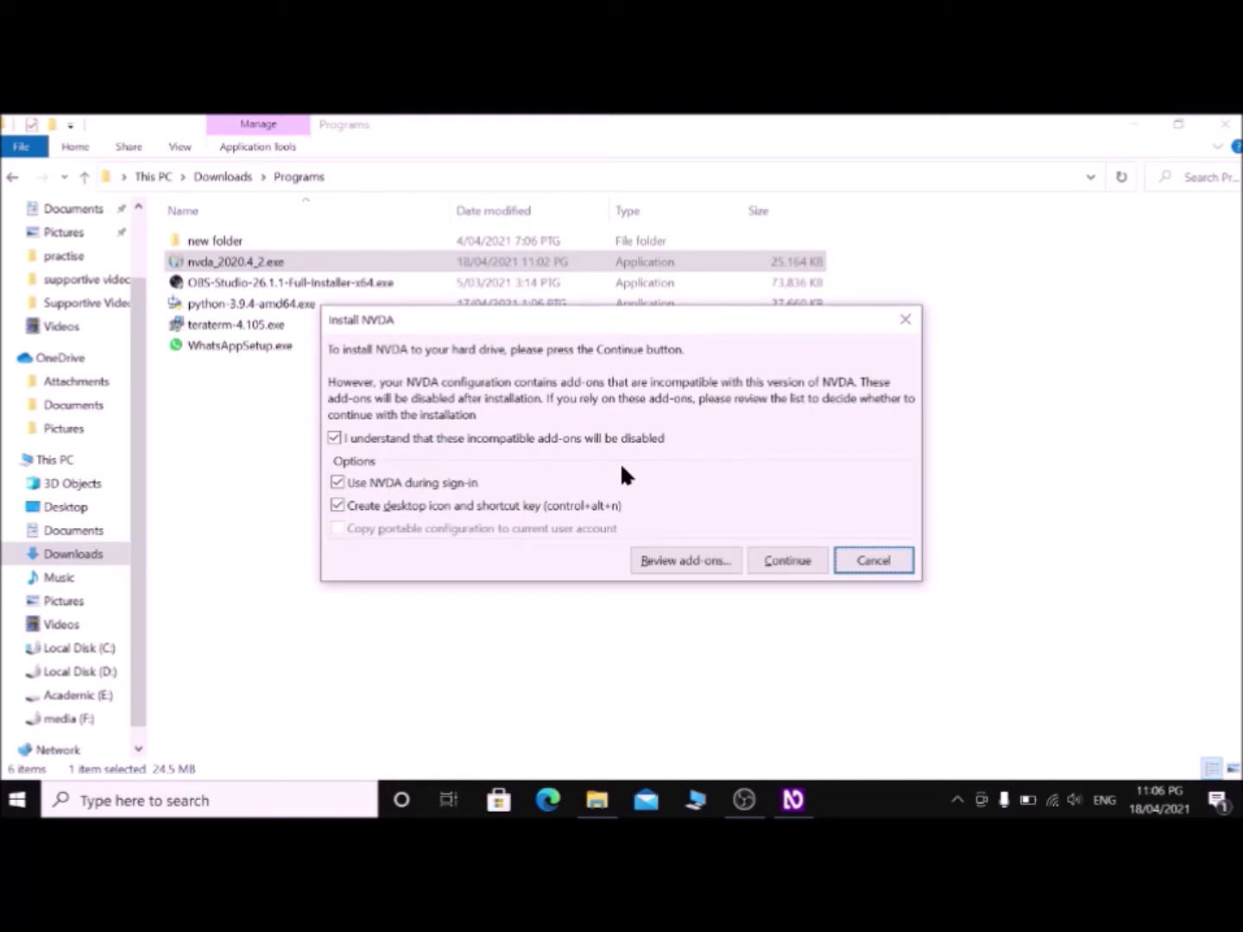
{"action": "key", "text": "shift+Tab"}
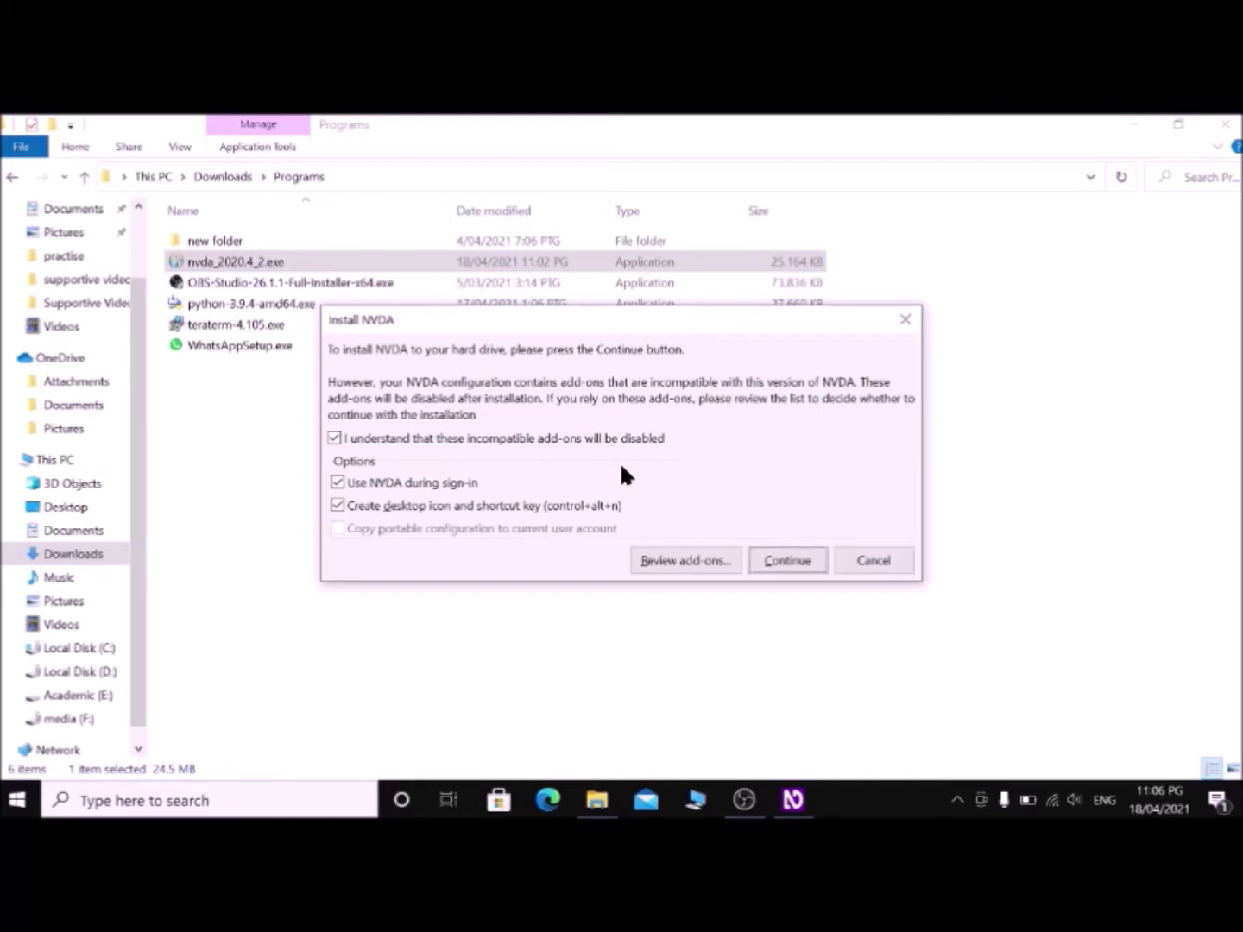
{"action": "key", "text": "space"}
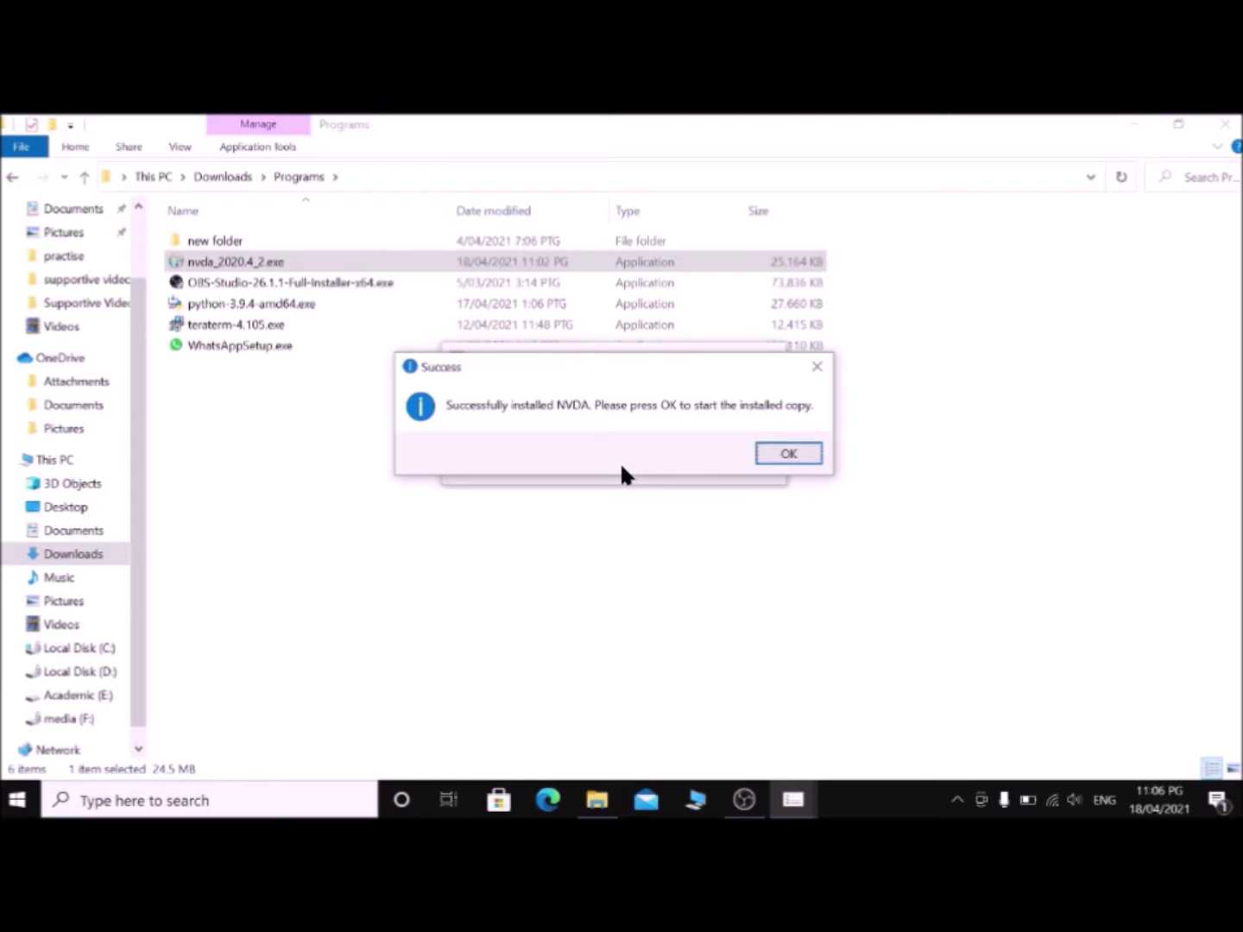
{"action": "key", "text": "Return"}
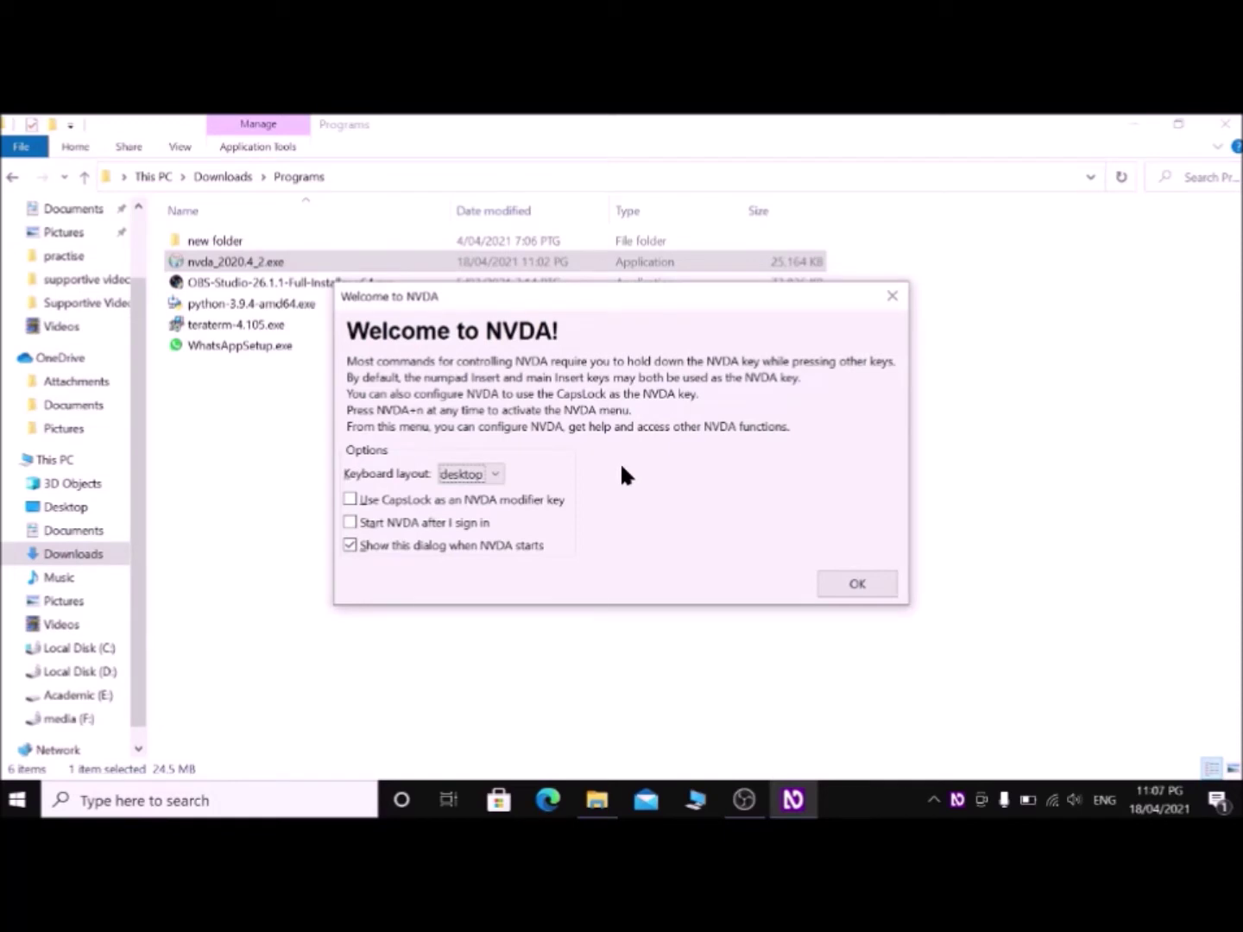
Step: Enable CapsLock as an NVDA modifier key and starting after sign-in, turn off the startup welcome dialog, and postpone the usage data decision
{"action": "key", "text": "Tab"}
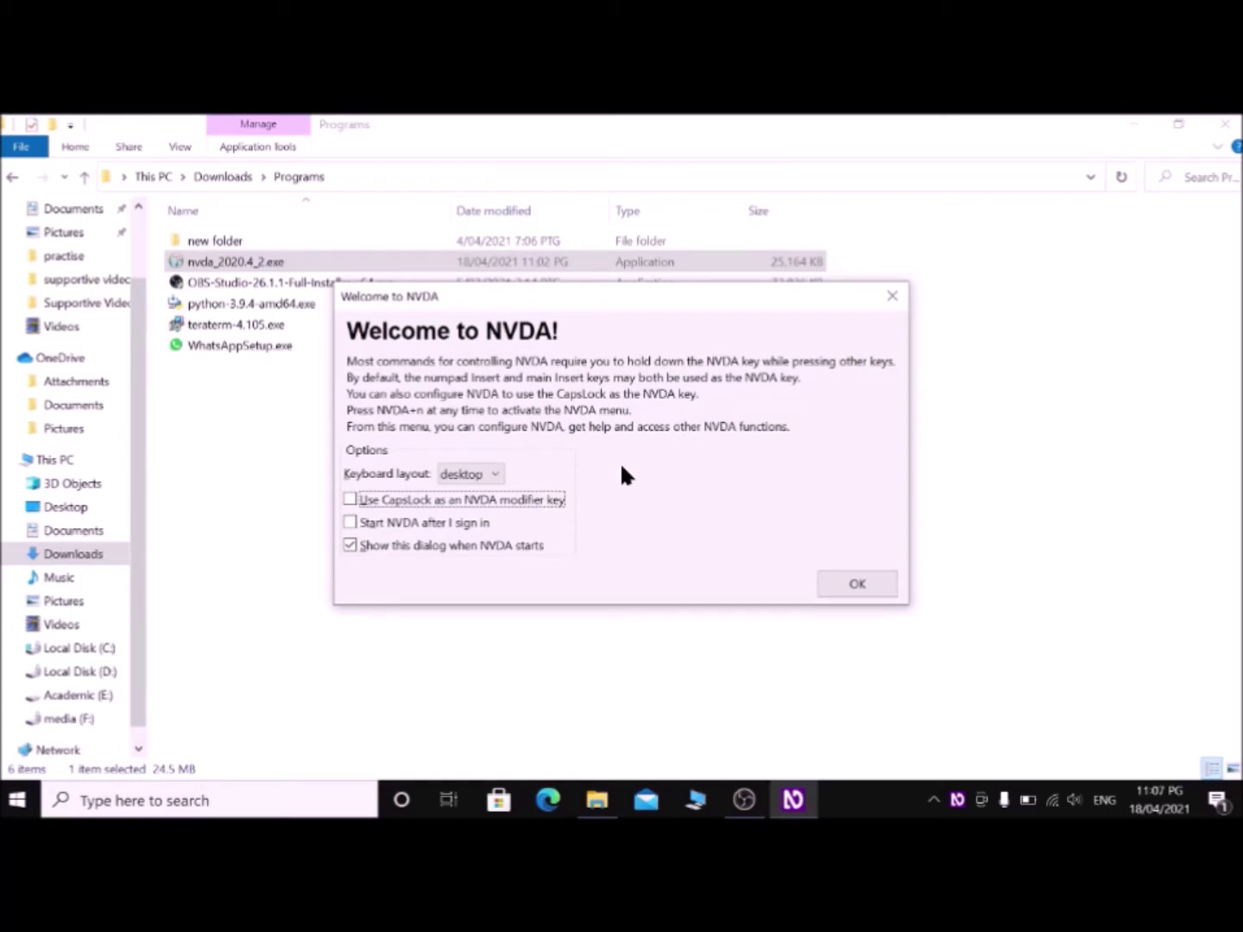
{"action": "key", "text": "space"}
{"action": "key", "text": "Tab"}
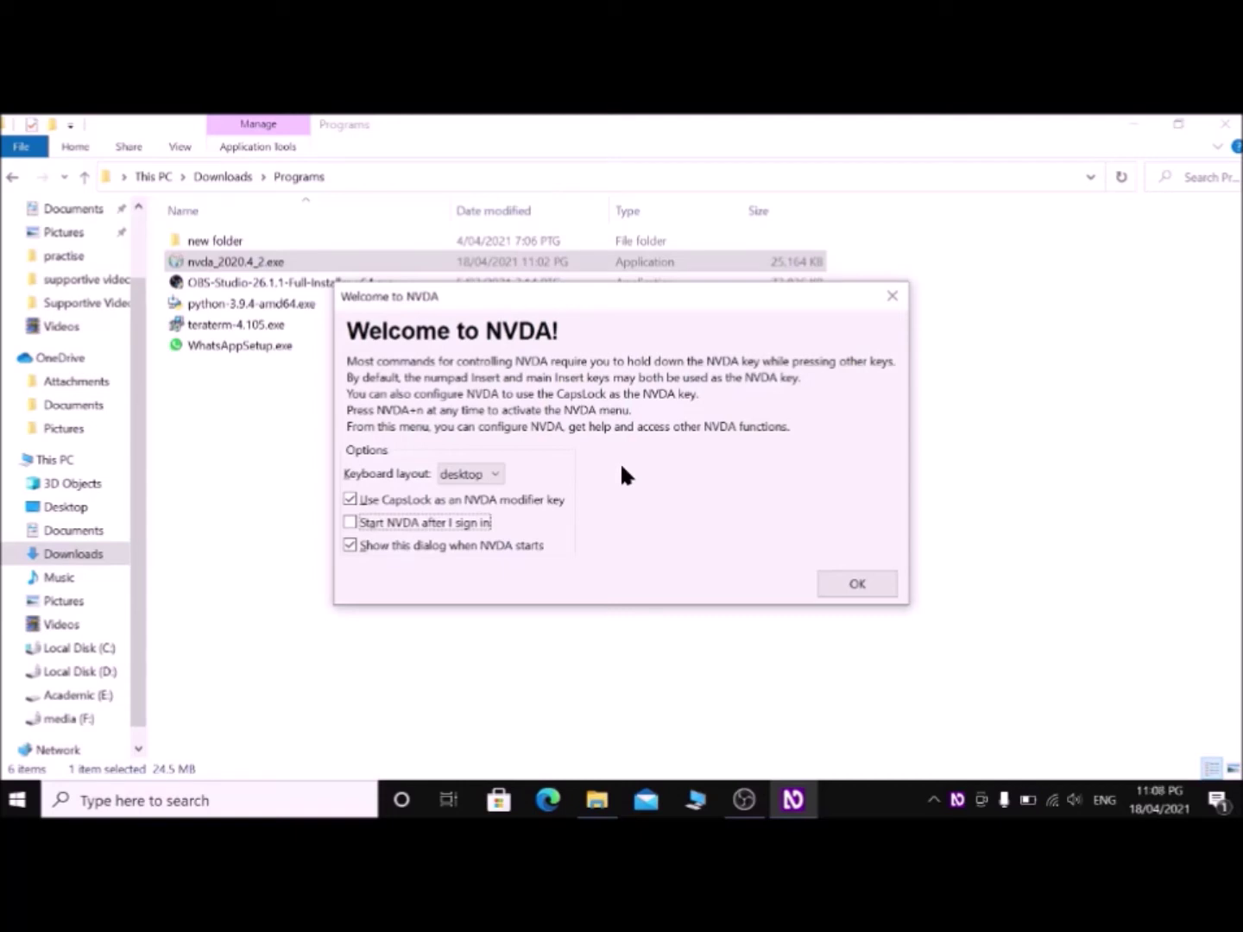
{"action": "key", "text": "space"}
{"action": "key", "text": "Tab"}
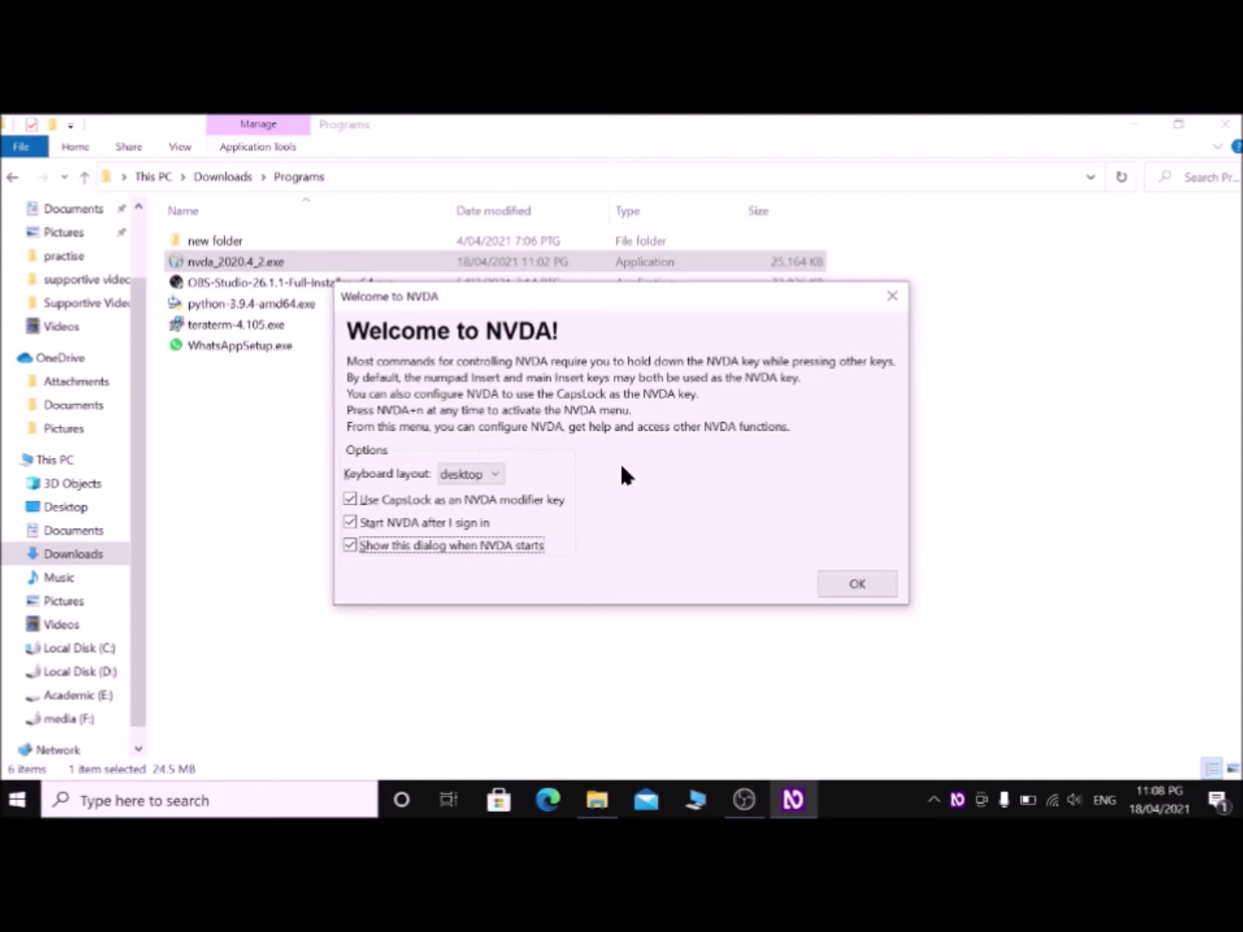
{"action": "key", "text": "space"}
{"action": "key", "text": "Tab"}
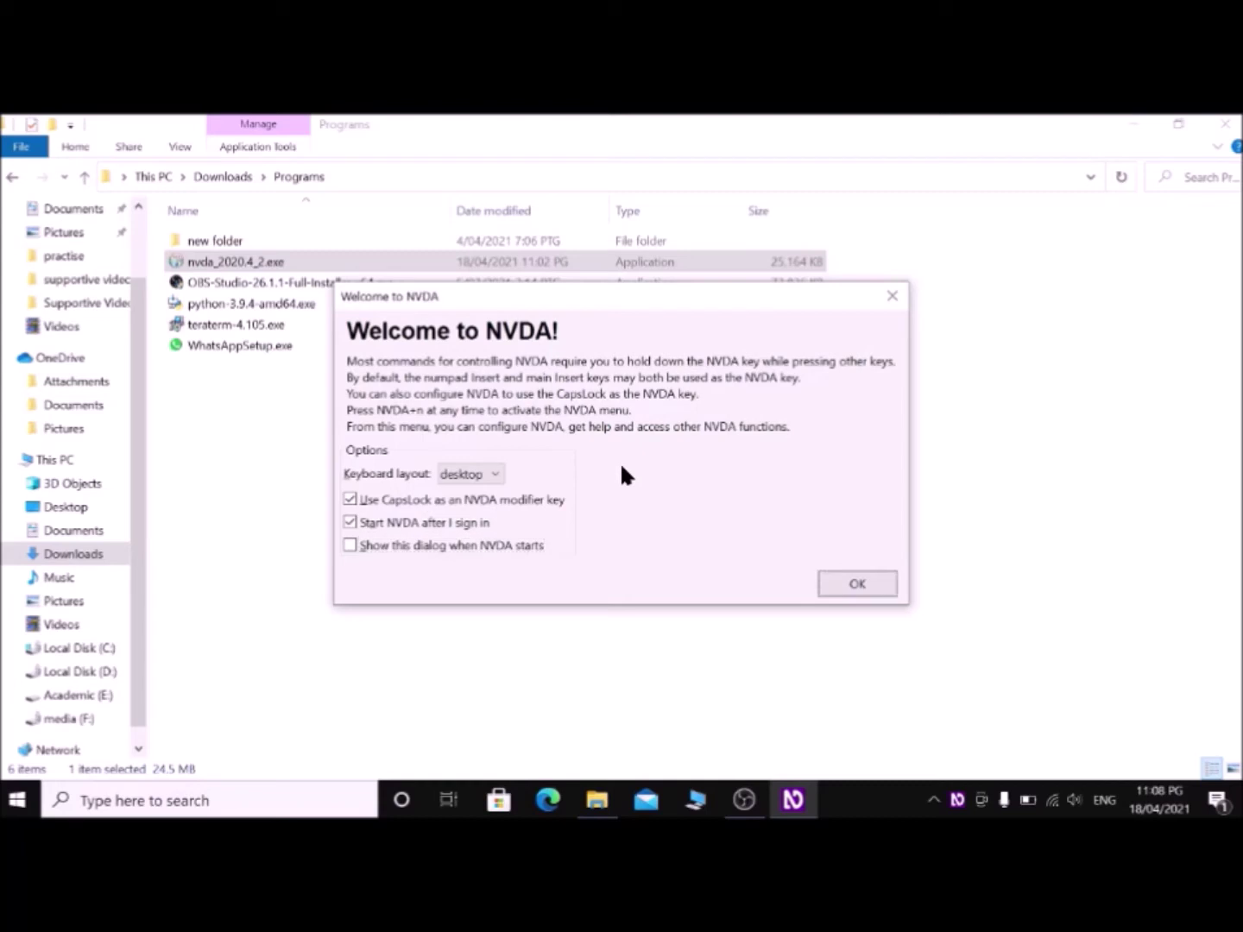
{"action": "key", "text": "space"}
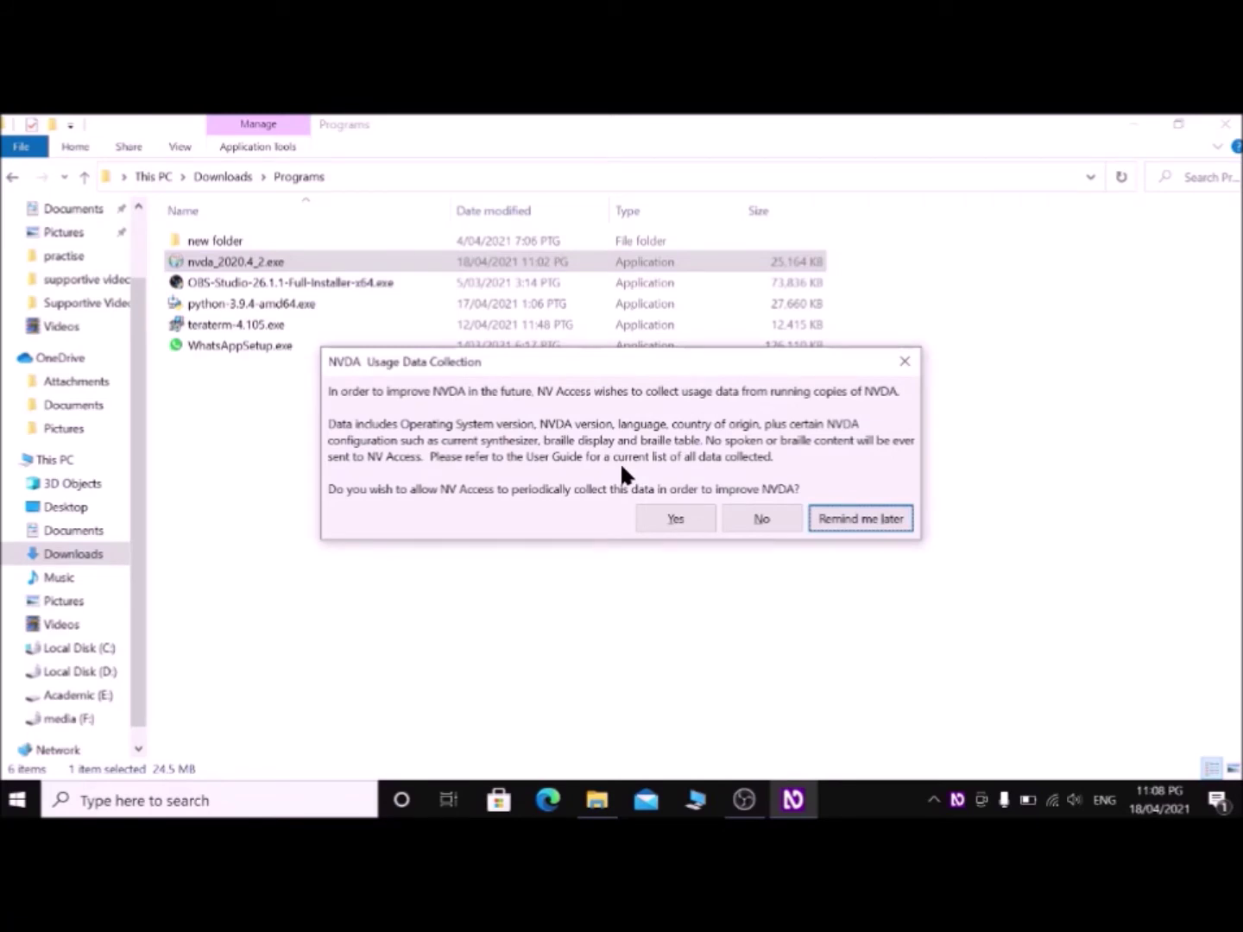
{"action": "key", "text": "Return"}
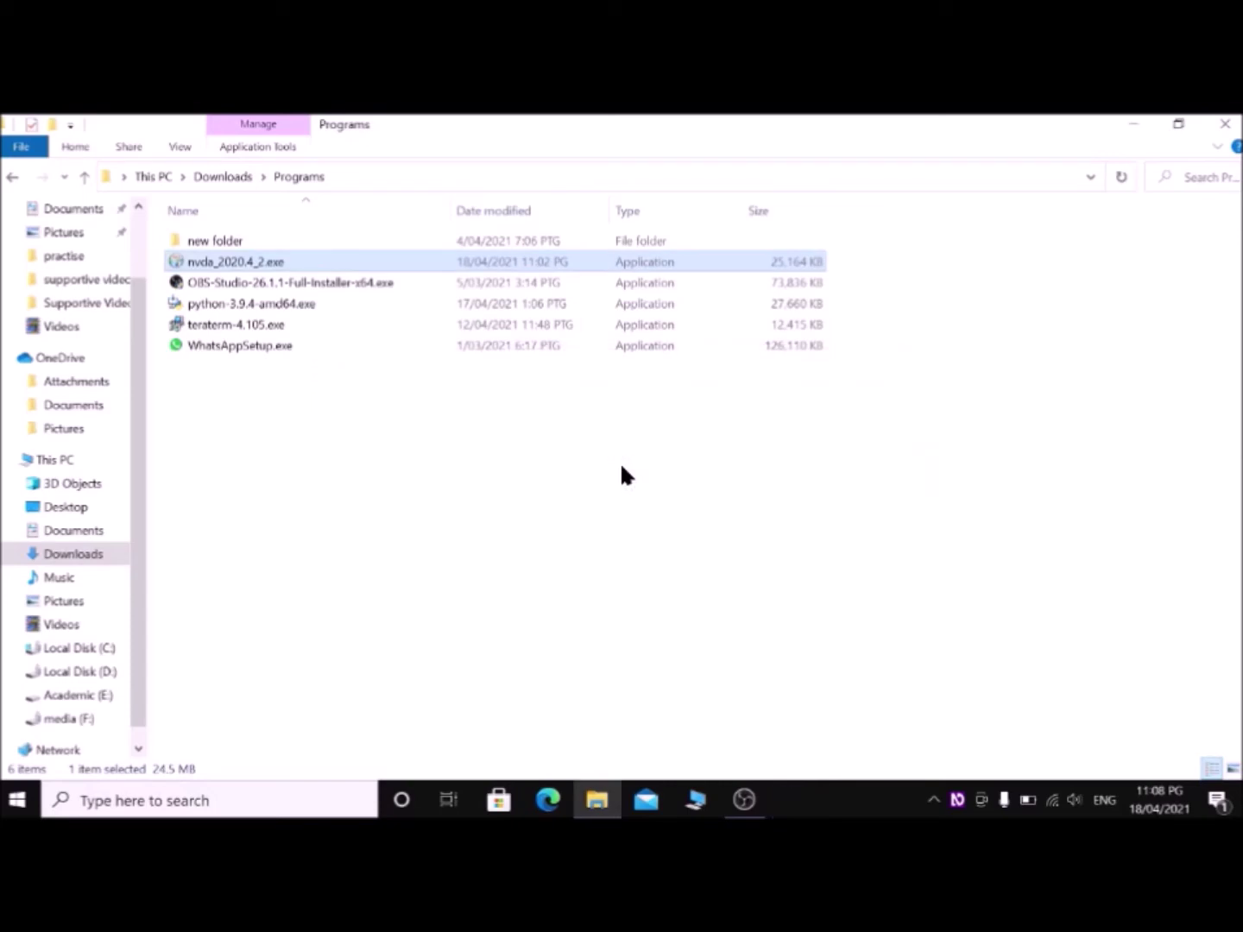
Step: Return to the desktop and open the NVDA Settings dialog from NVDA's preferences
{"action": "key", "text": "super+d"}
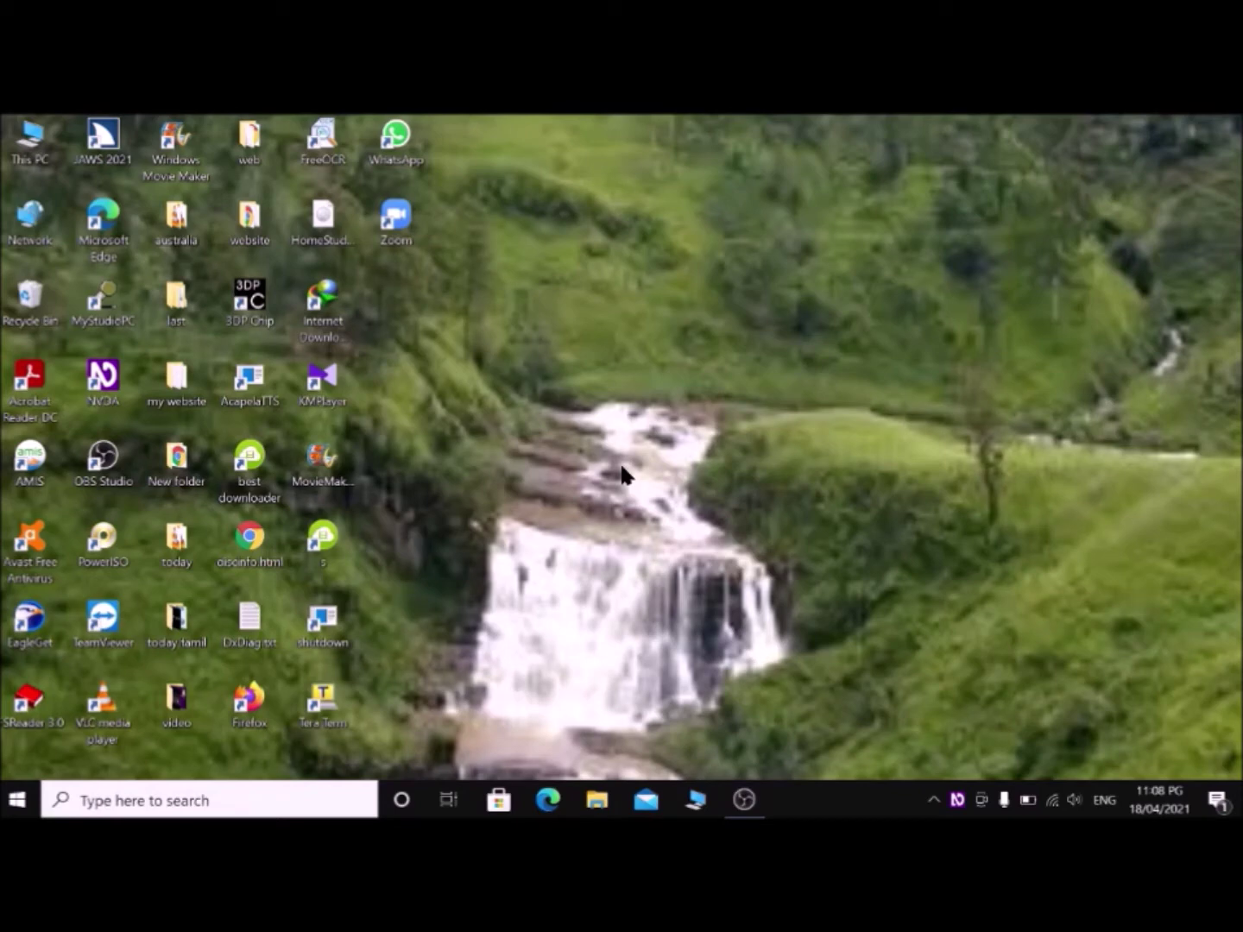
{"action": "key", "text": "Insert+n"}
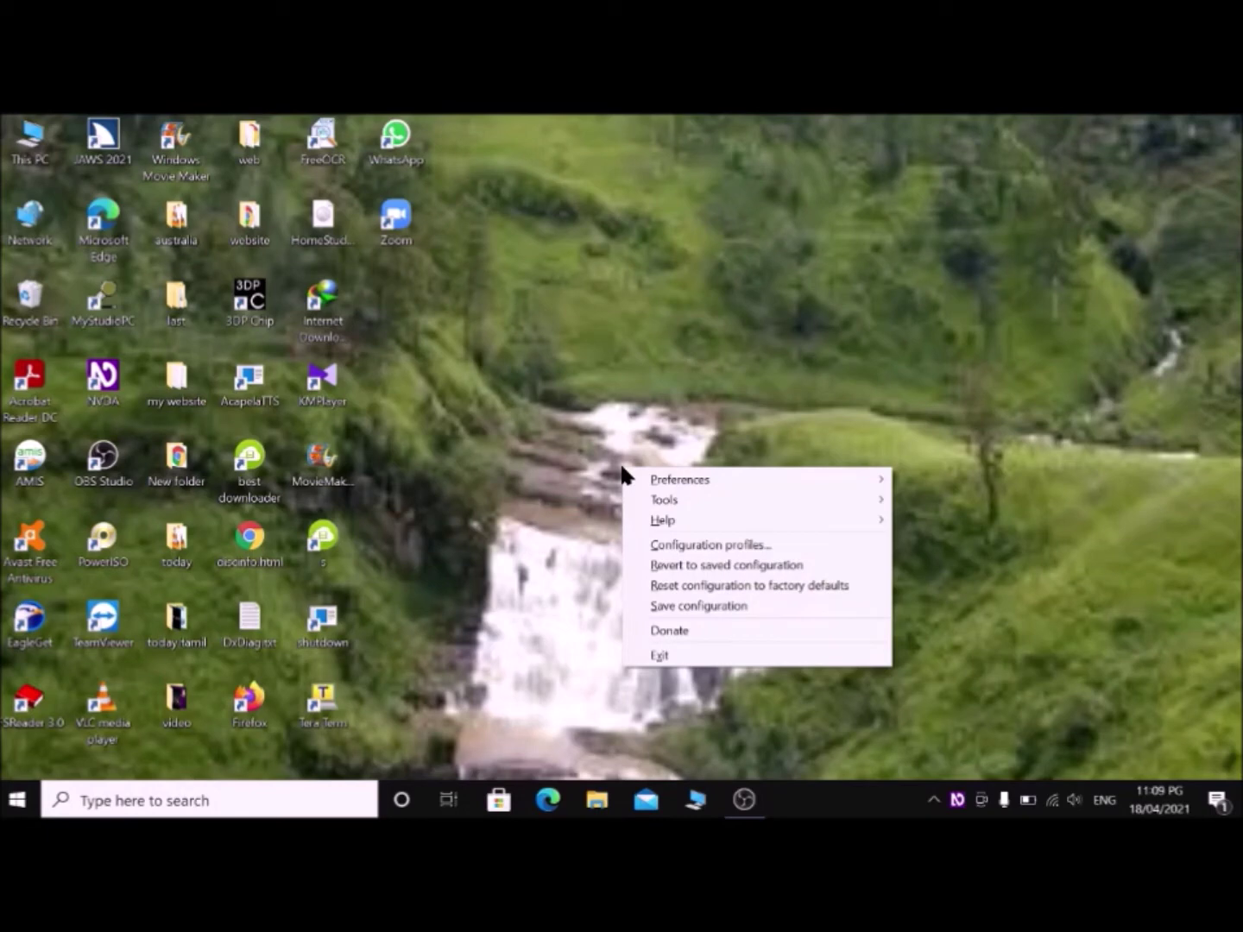
{"action": "key", "text": "Up"}
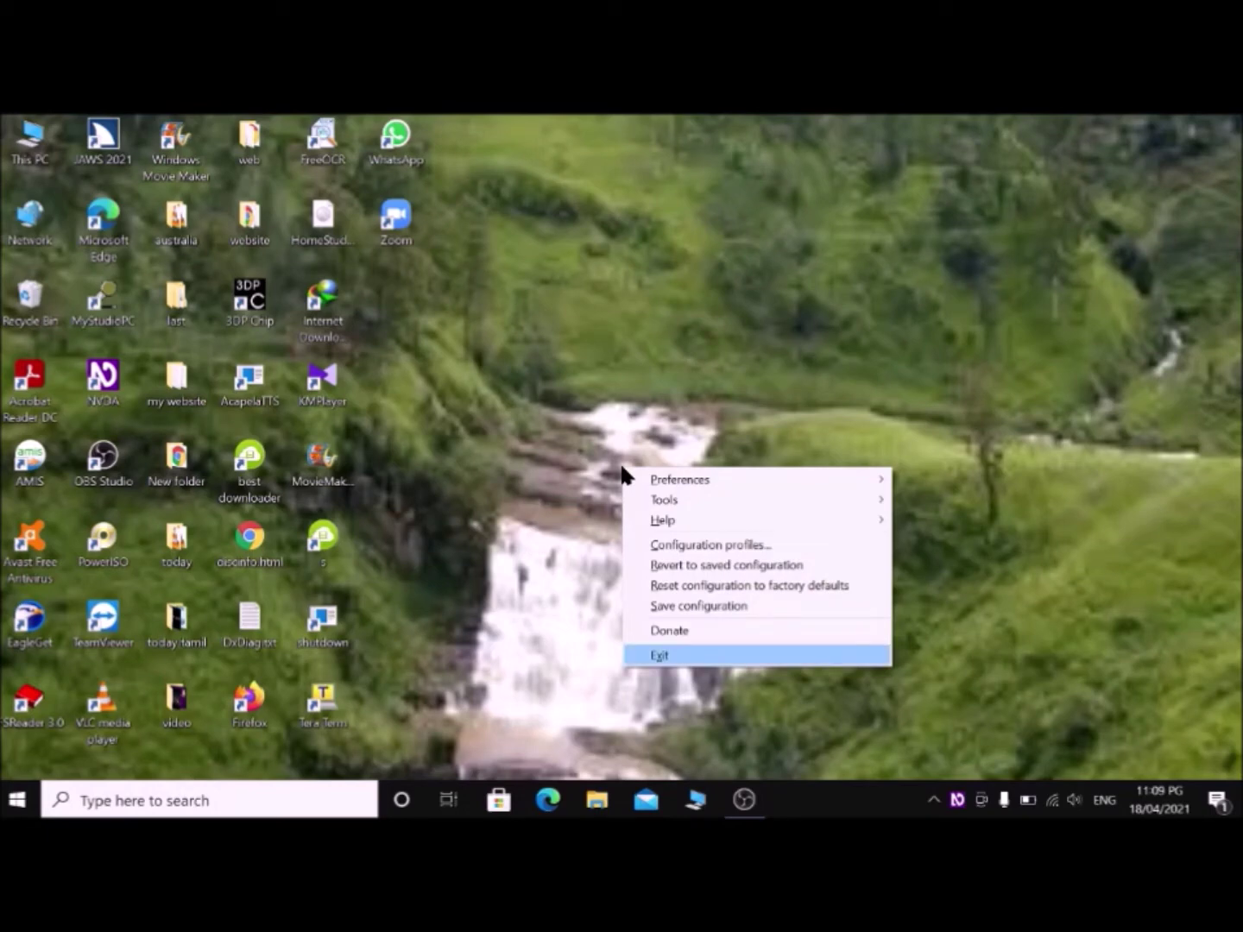
{"action": "key", "text": "Down"}
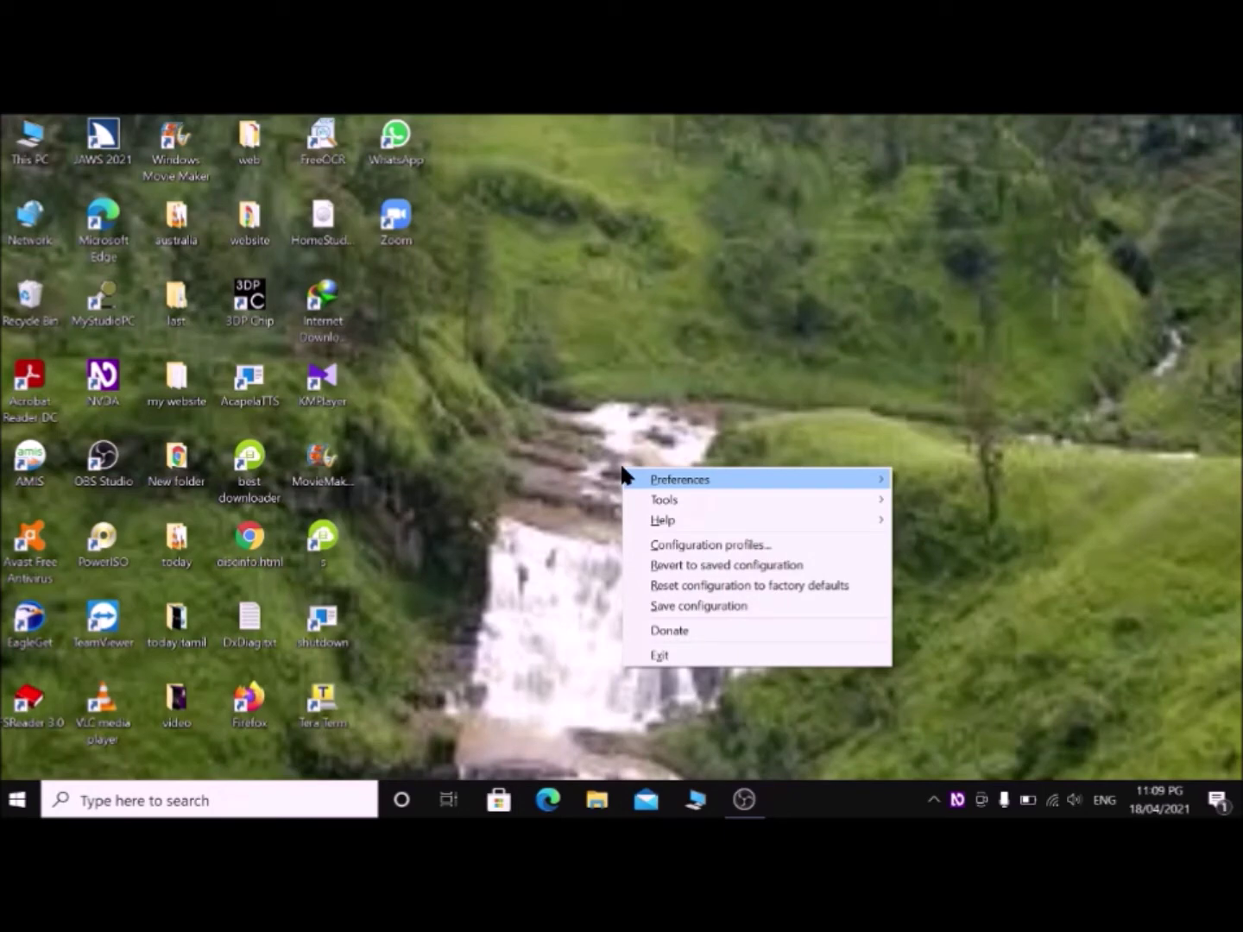
{"action": "key", "text": "Right"}
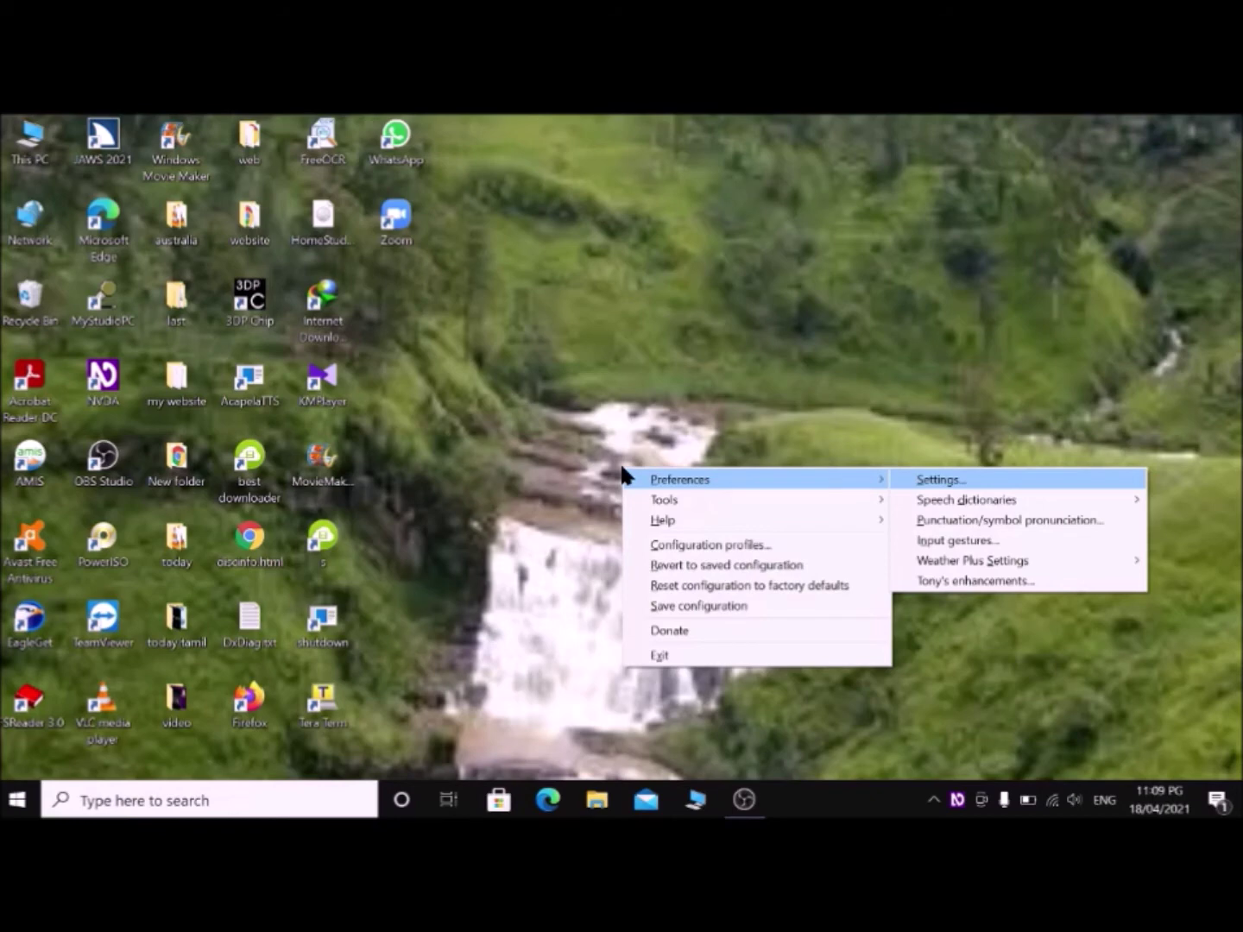
{"action": "key", "text": "Return"}
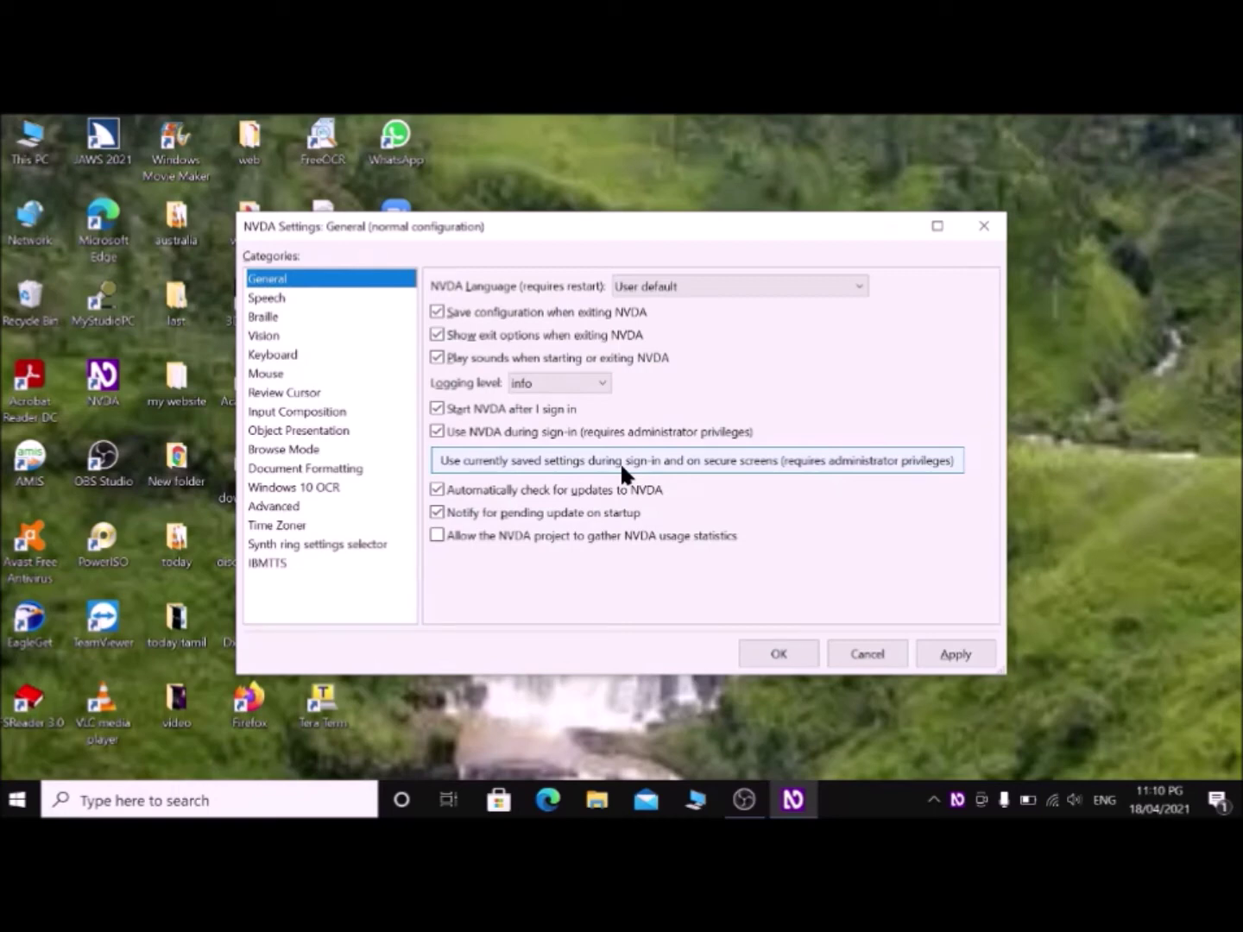
Step: Review the General settings one by one, from the NVDA language through logging, sign-in and update options to usage statistics
{"action": "key", "text": "Tab"}
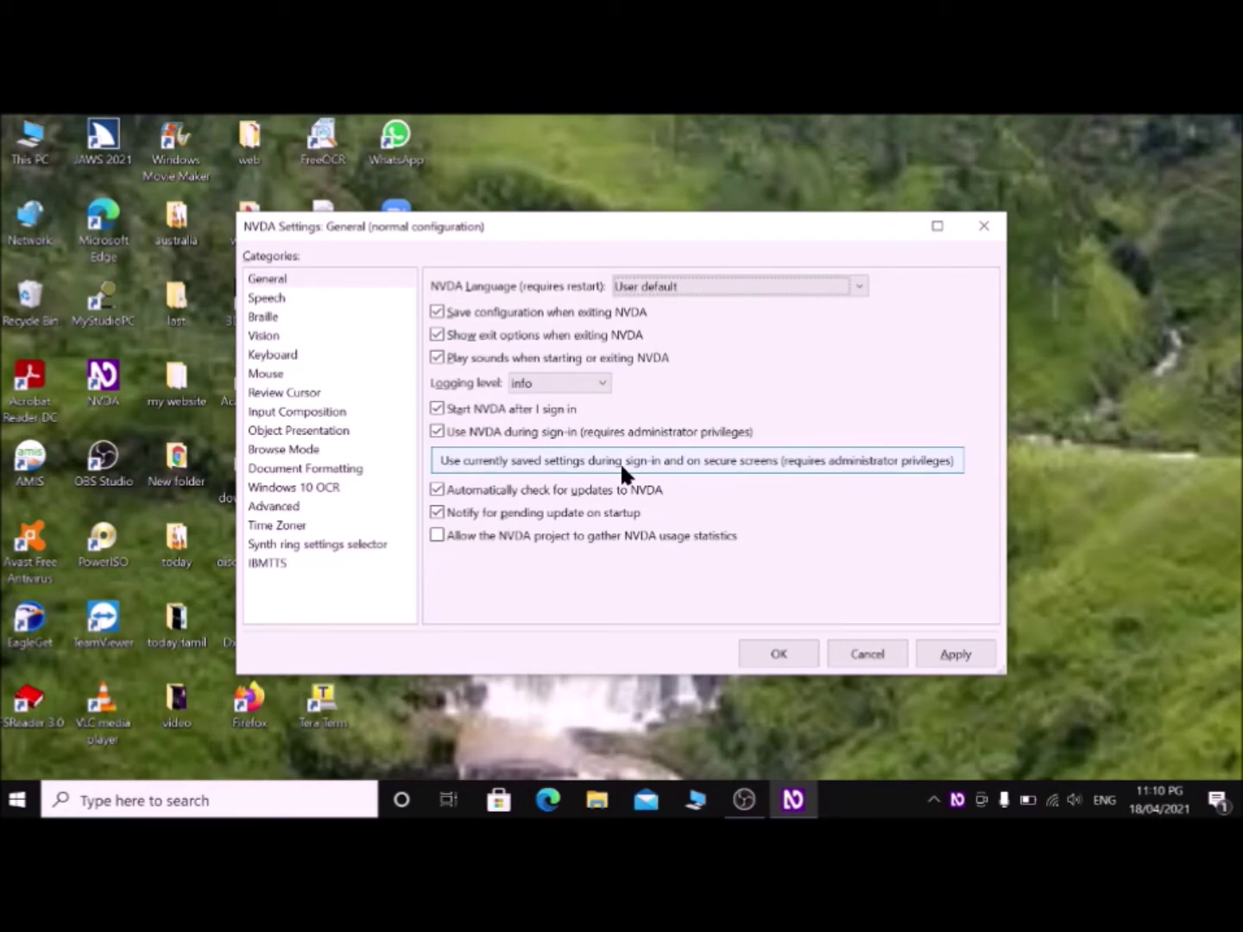
{"action": "key", "text": "Tab"}
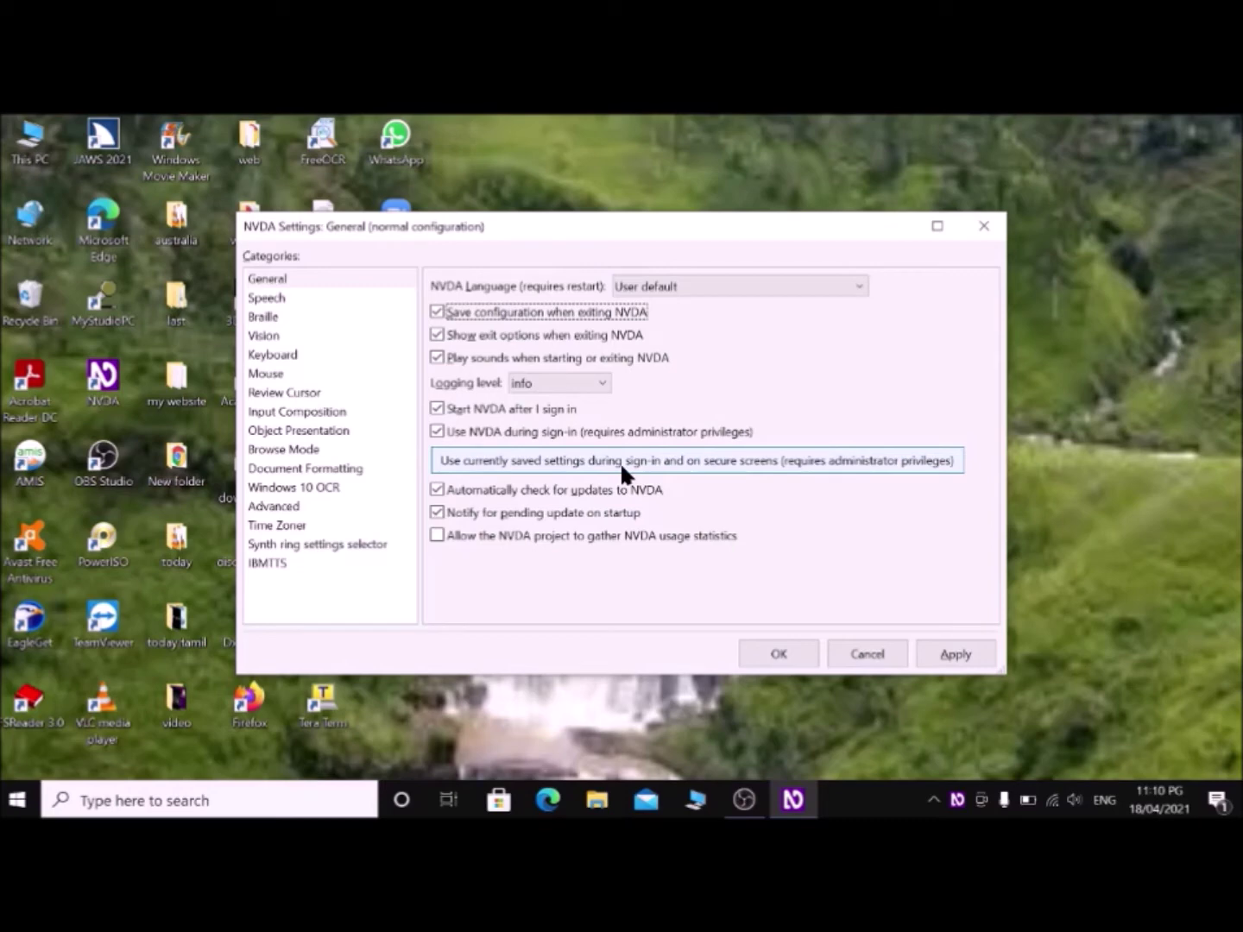
{"action": "key", "text": "Tab"}
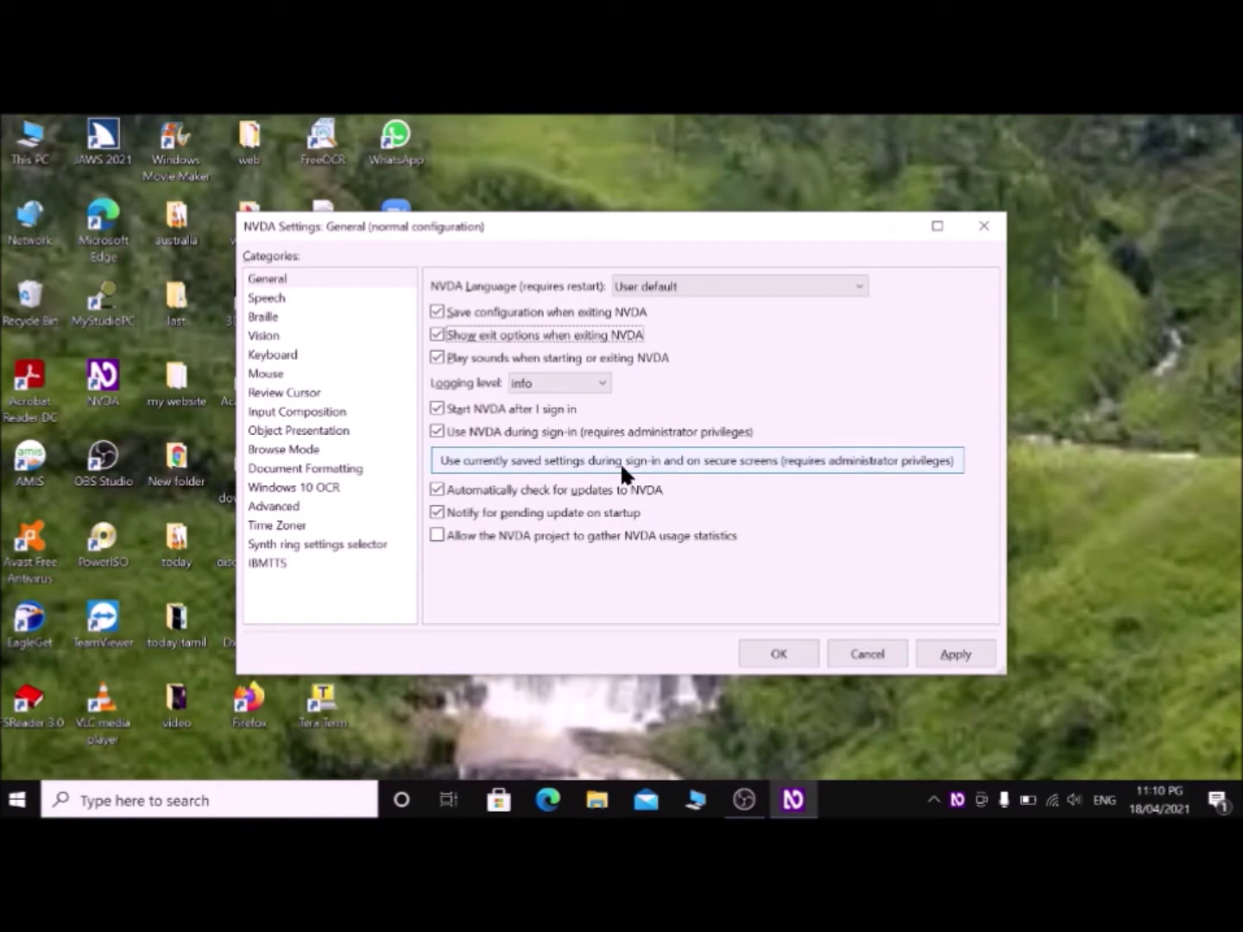
{"action": "key", "text": "Tab"}
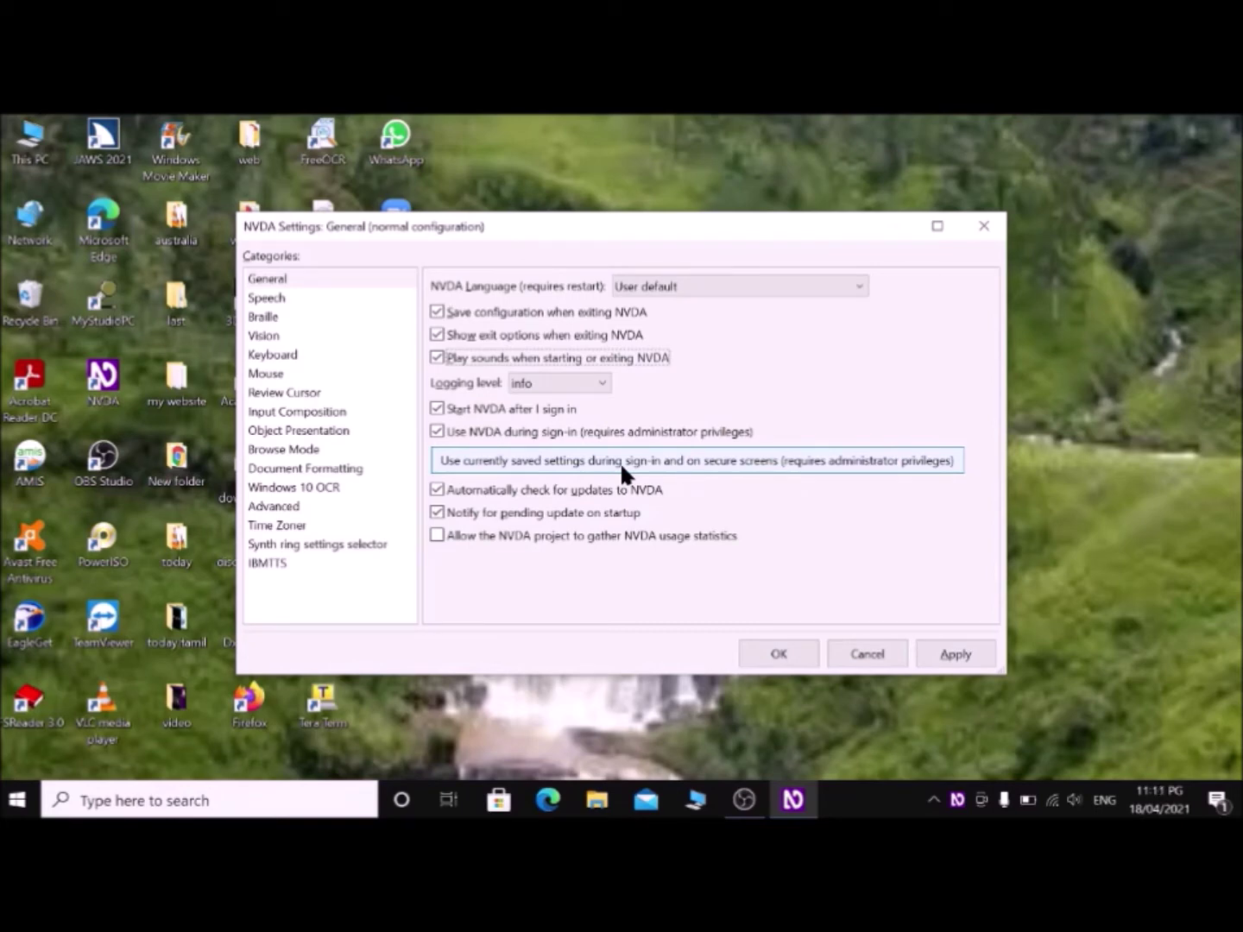
{"action": "key", "text": "Tab"}
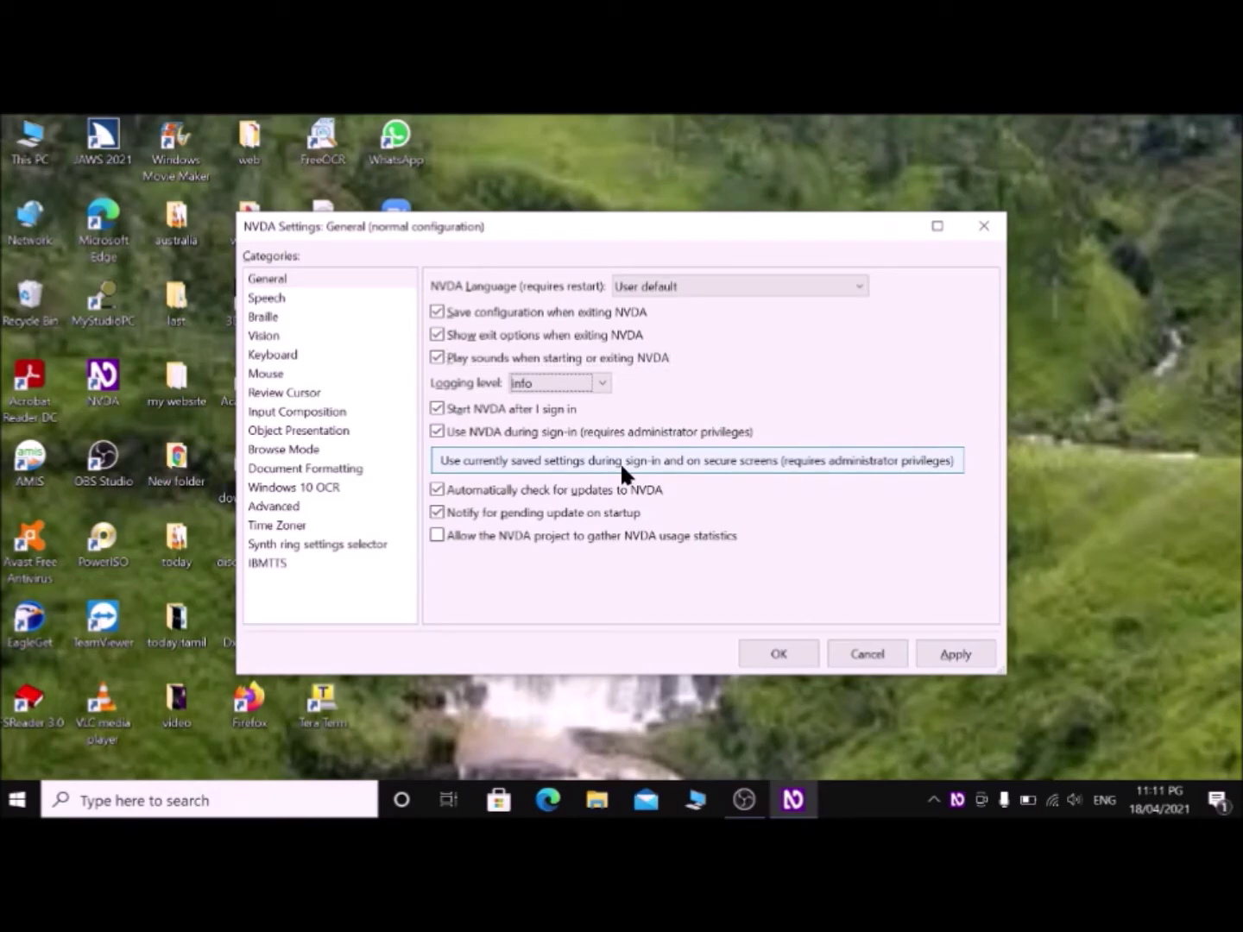
{"action": "key", "text": "Tab"}
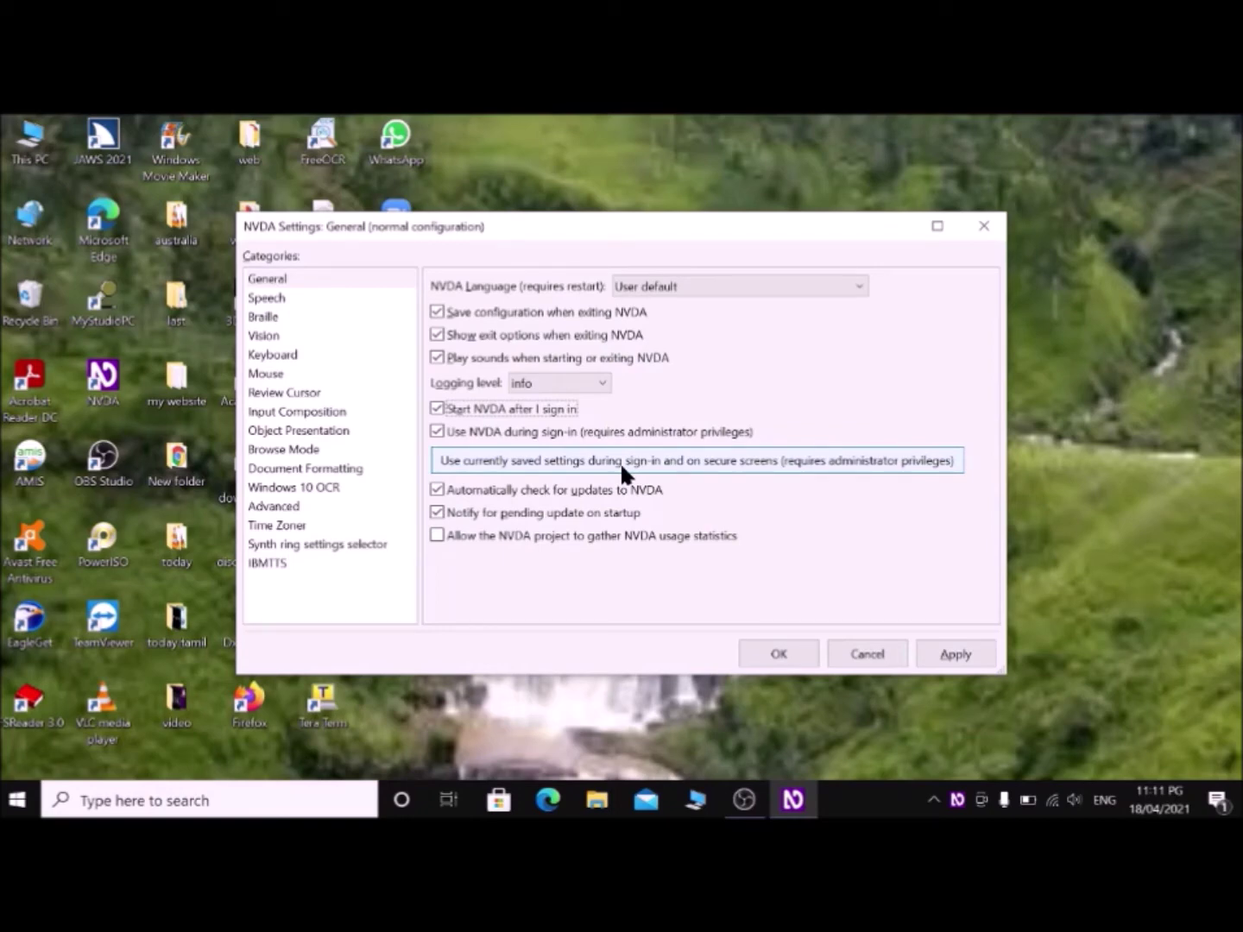
{"action": "key", "text": "Tab"}
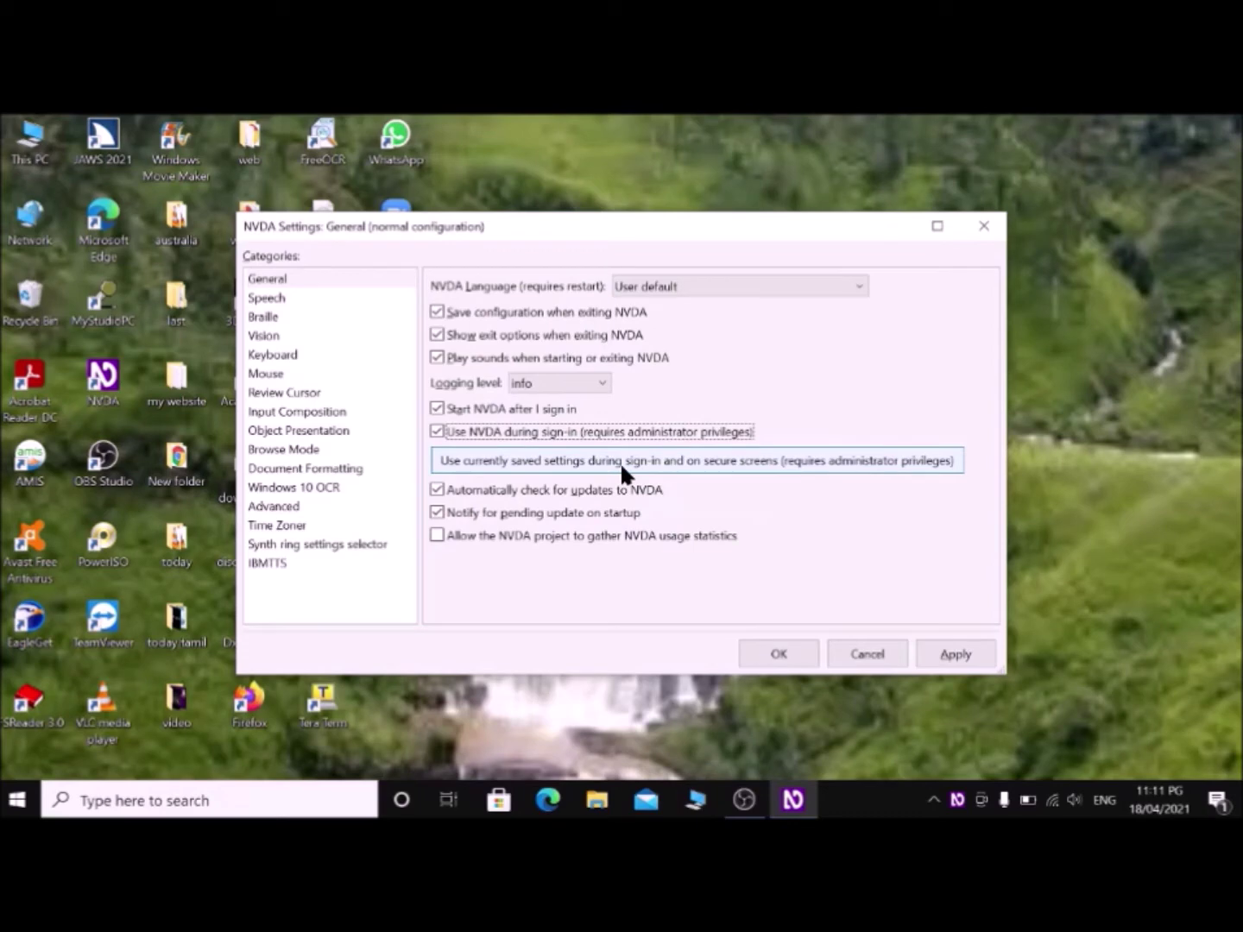
{"action": "key", "text": "Tab"}
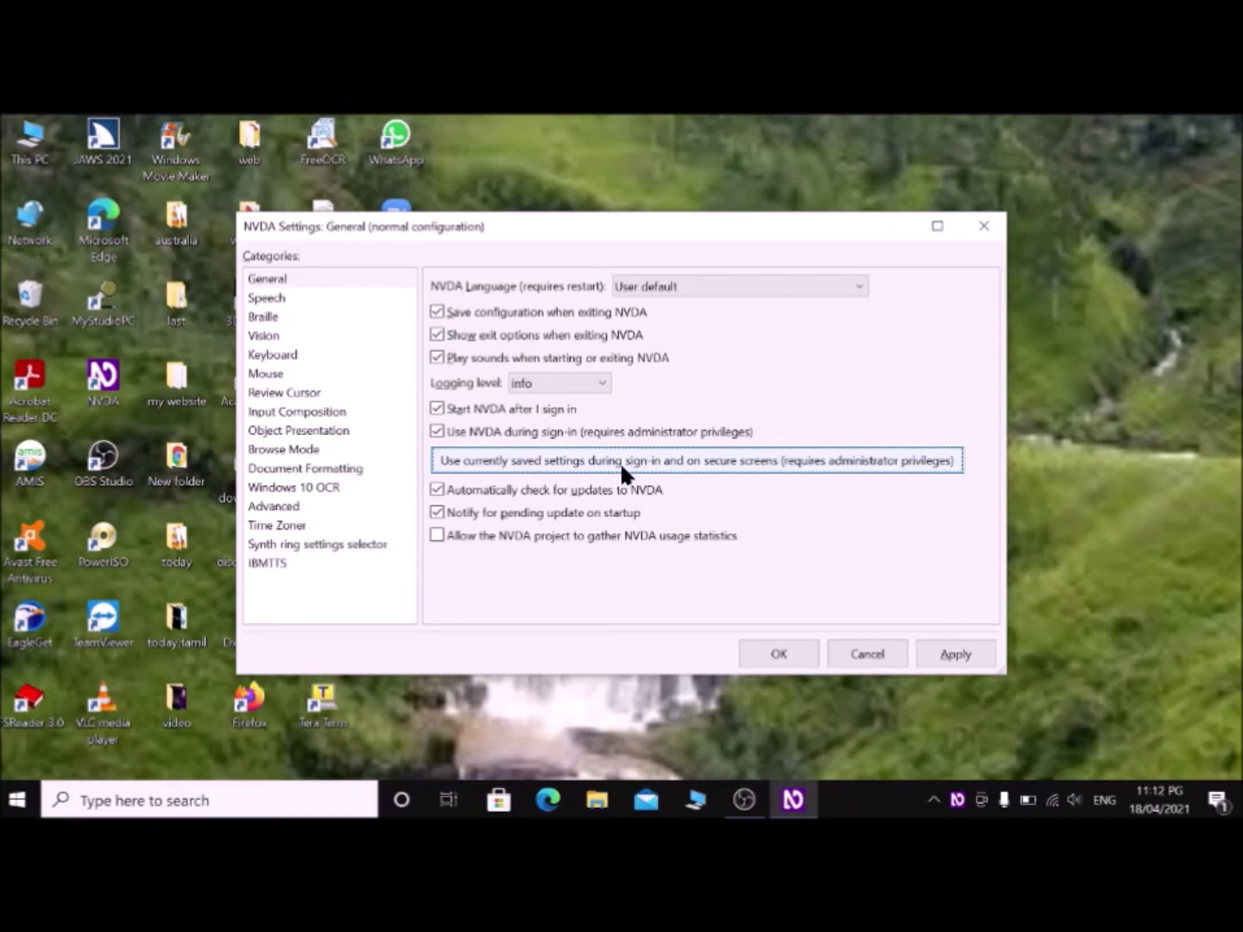
{"action": "key", "text": "Tab"}
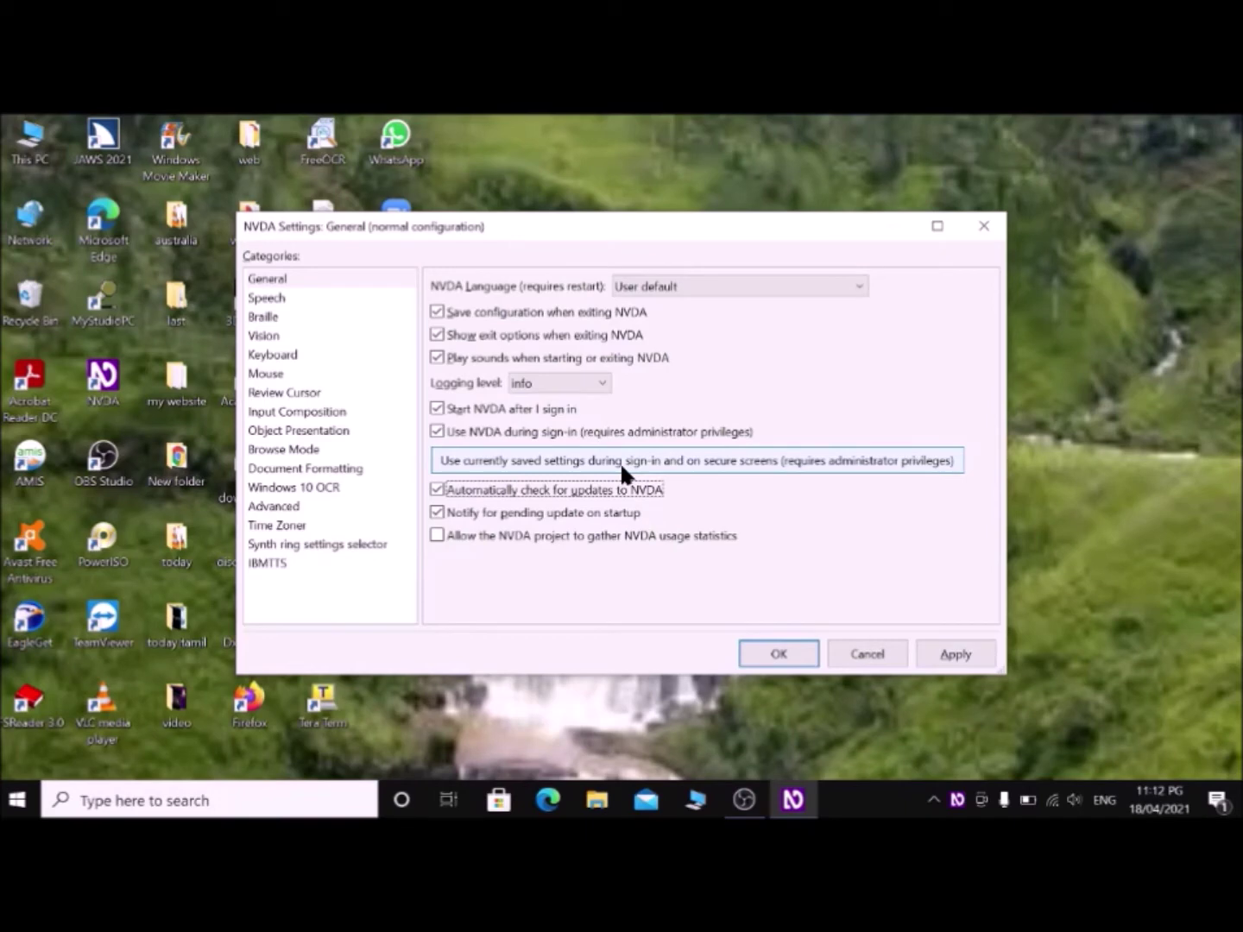
{"action": "key", "text": "Tab"}
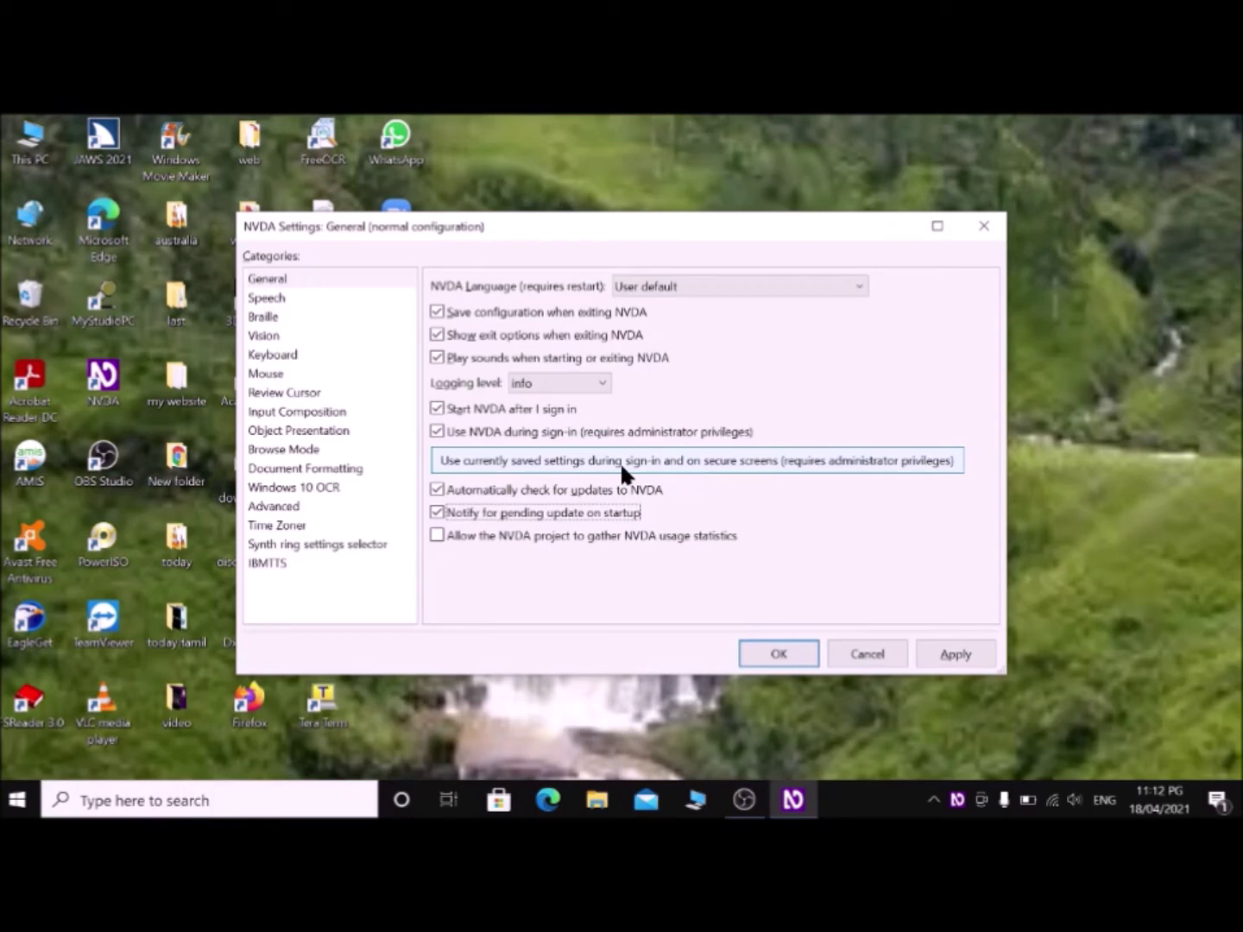
{"action": "key", "text": "Tab"}
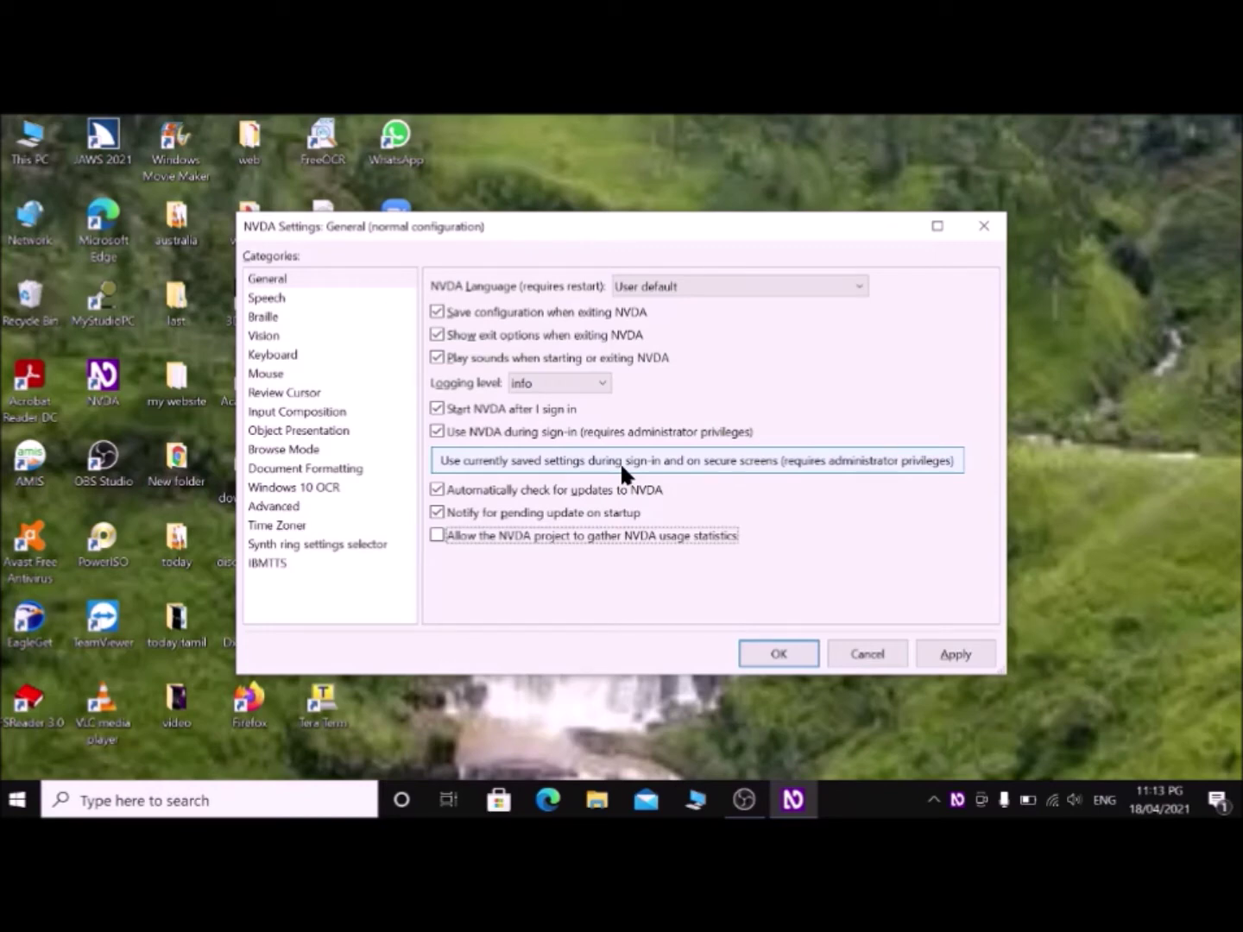
{"action": "key", "text": "Tab"}
{"action": "key", "text": "Tab"}
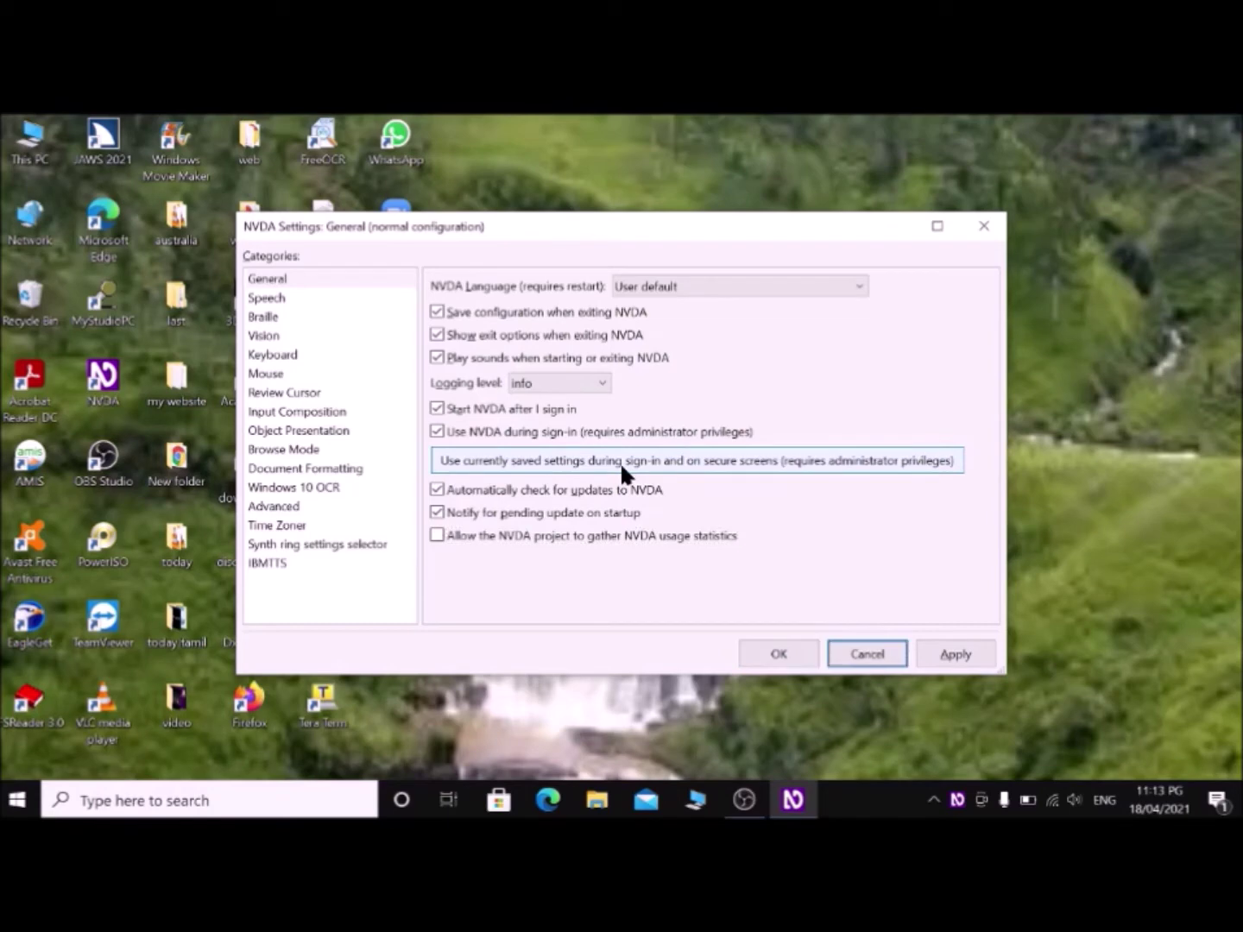
{"action": "key", "text": "Tab"}
{"action": "key", "text": "Tab"}
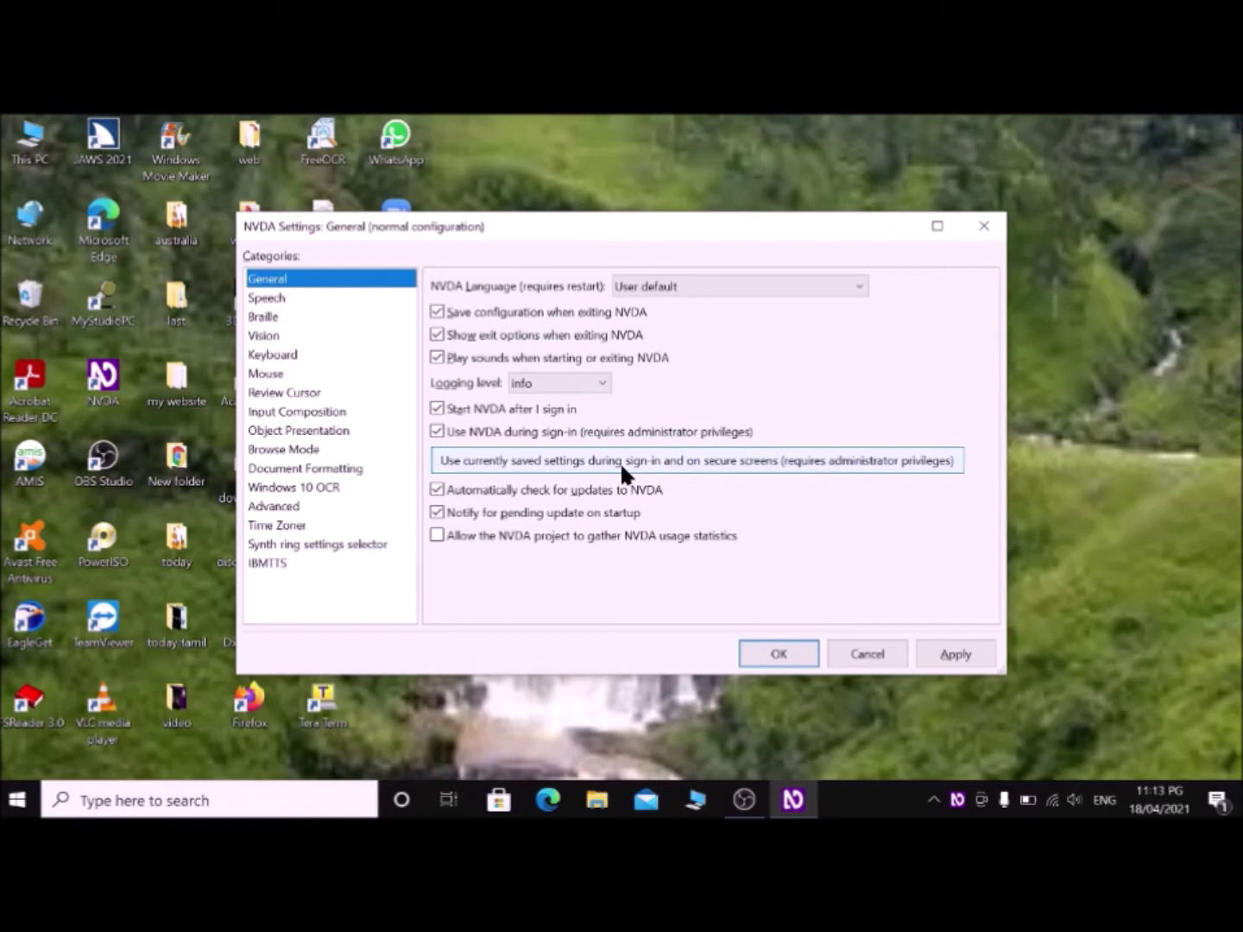
Step: Go to the Speech settings and change the synthesizer to eSpeak NG, keeping Microsoft Sound Mapper as output device and No ducking
{"action": "key", "text": "ctrl+Tab"}
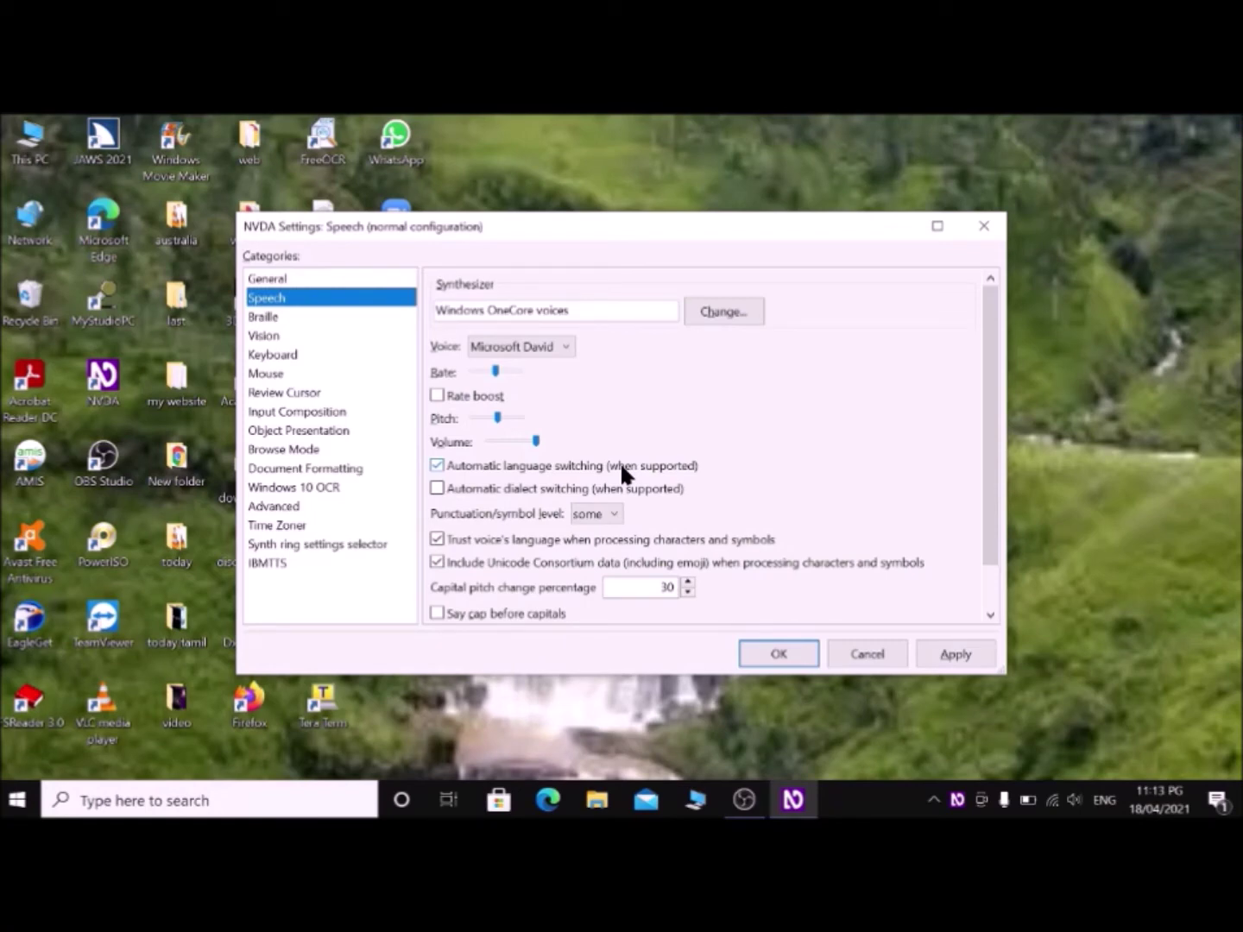
{"action": "key", "text": "Tab"}
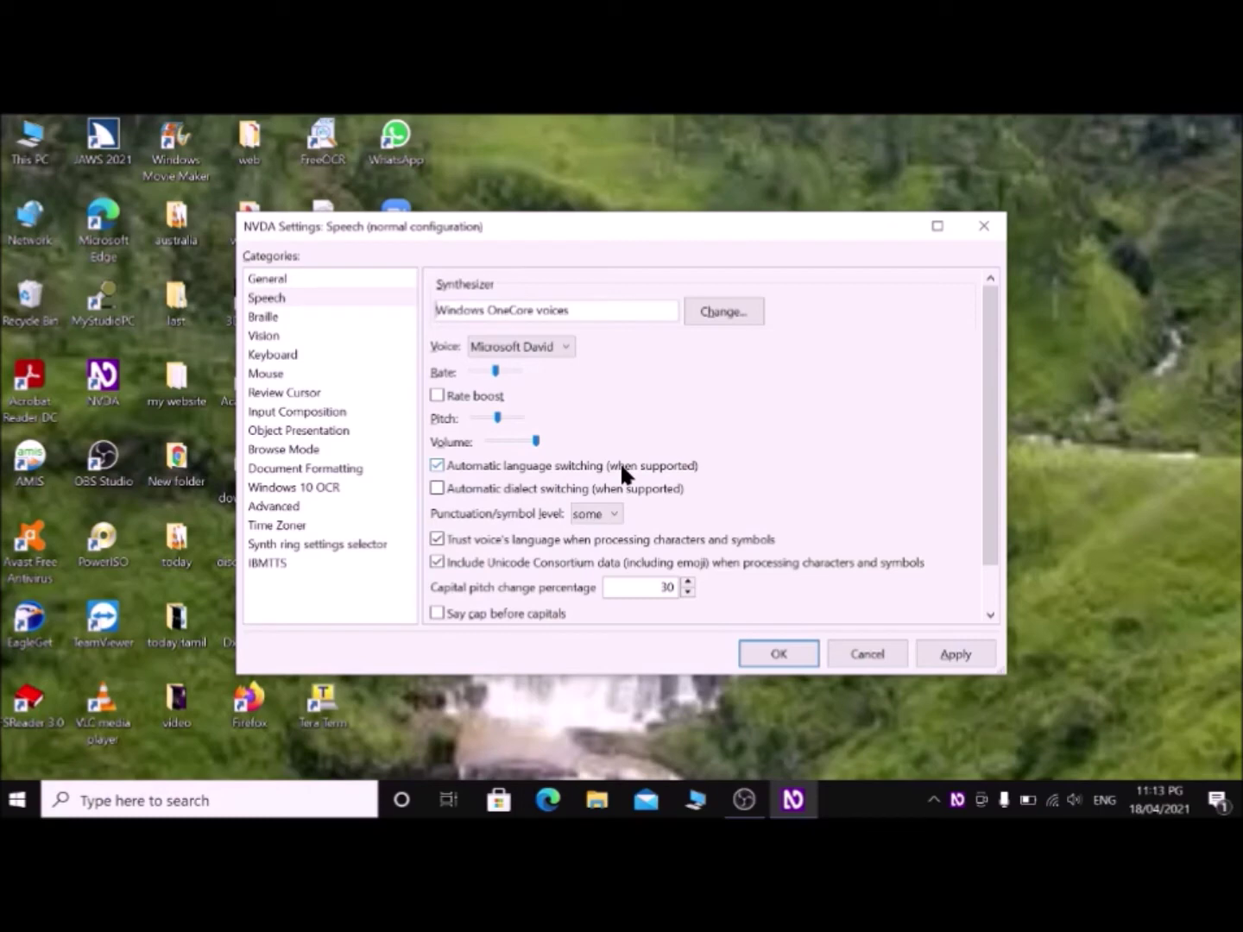
{"action": "key", "text": "Tab"}
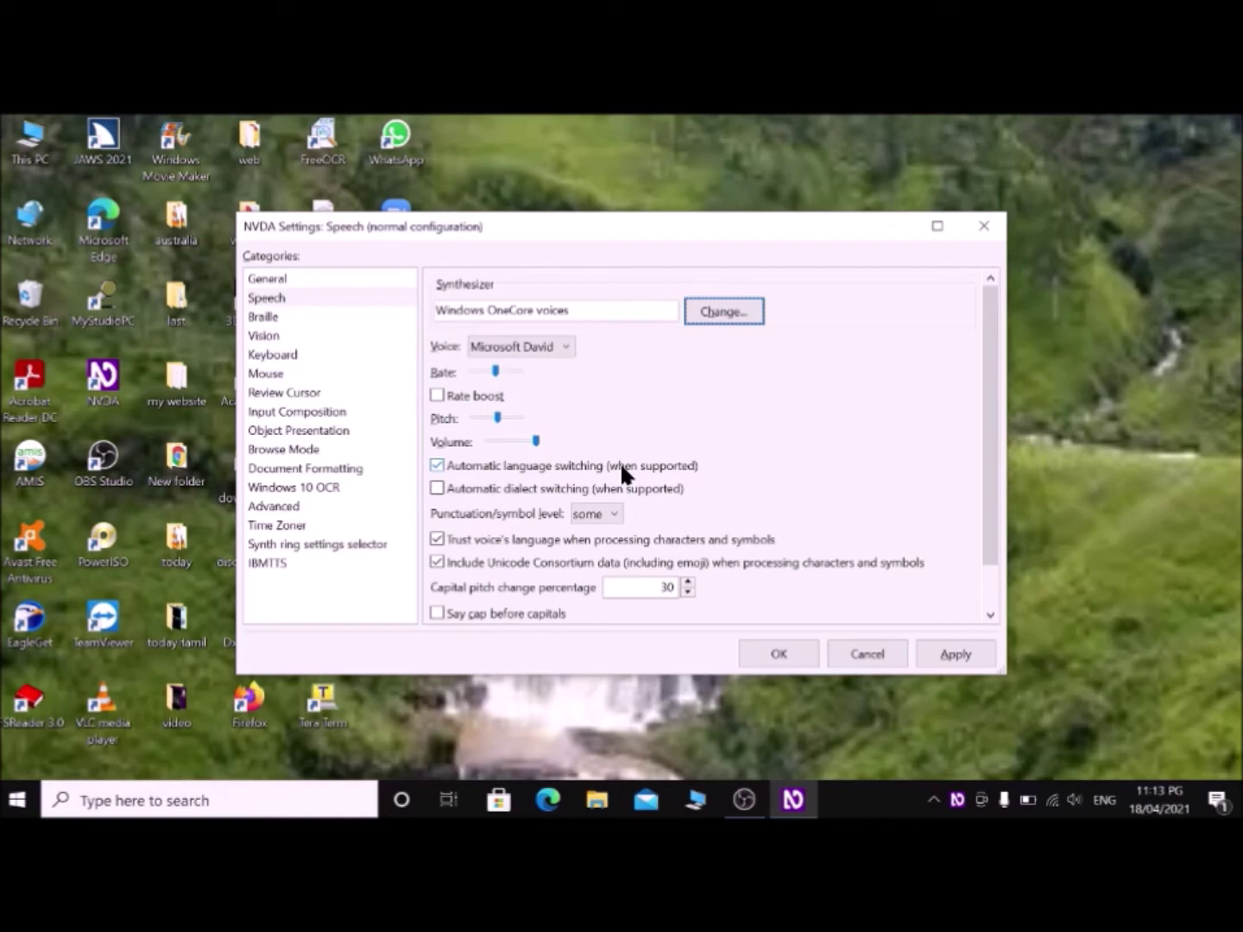
{"action": "key", "text": "Return"}
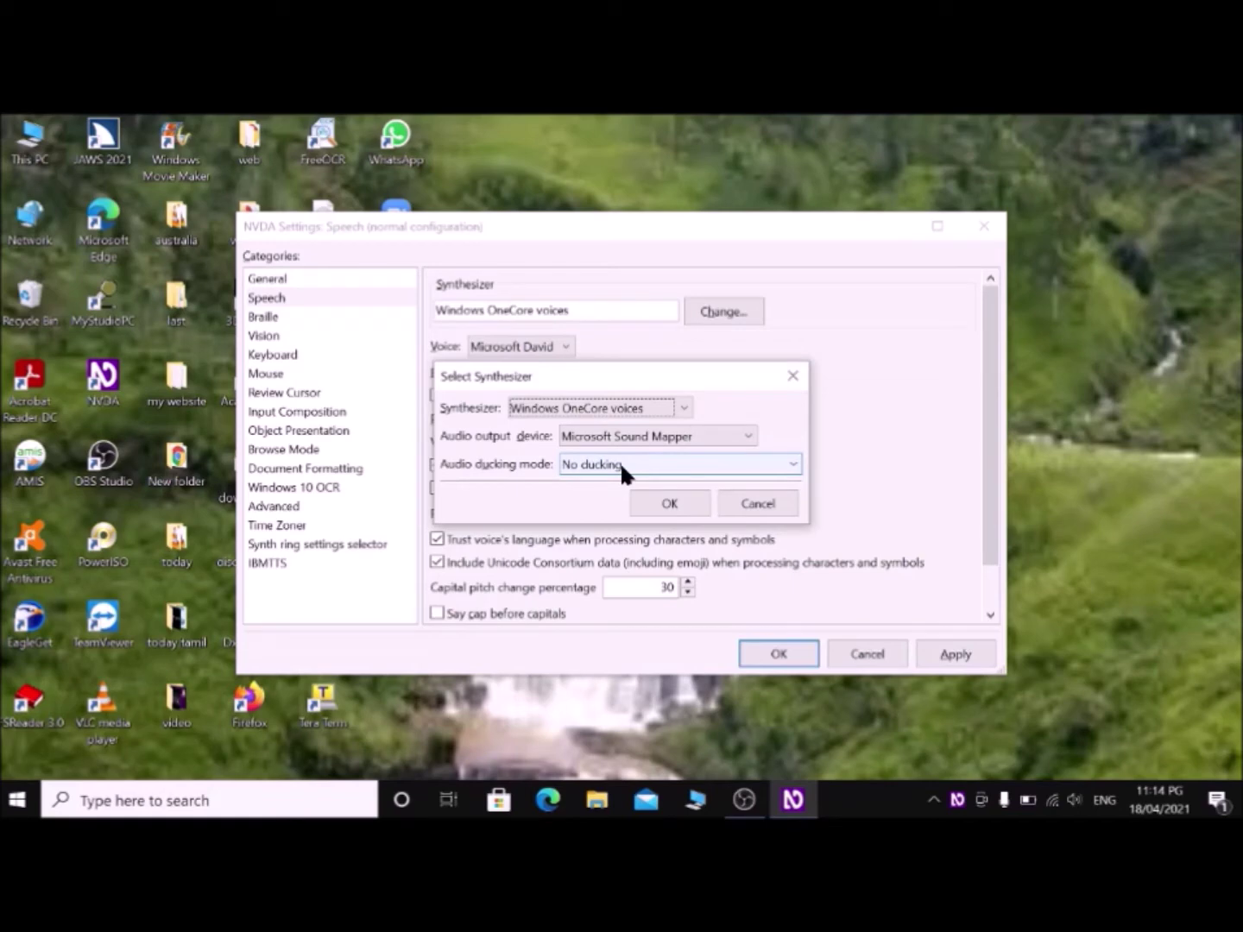
{"action": "key", "text": "Up"}
{"action": "key", "text": "Up"}
{"action": "key", "text": "Up"}
{"action": "key", "text": "Up"}
{"action": "key", "text": "Up"}
{"action": "key", "text": "Tab"}
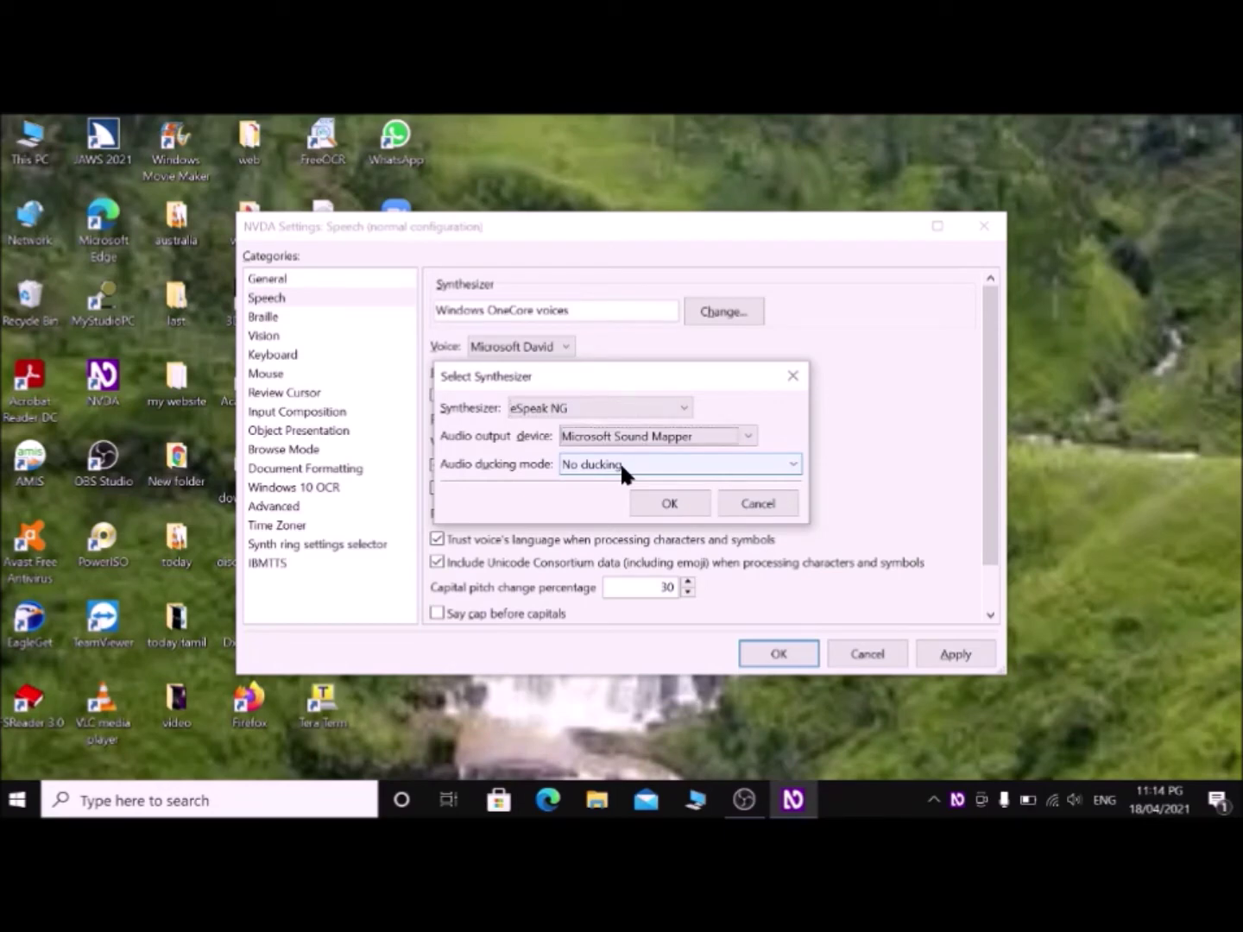
{"action": "key", "text": "Tab"}
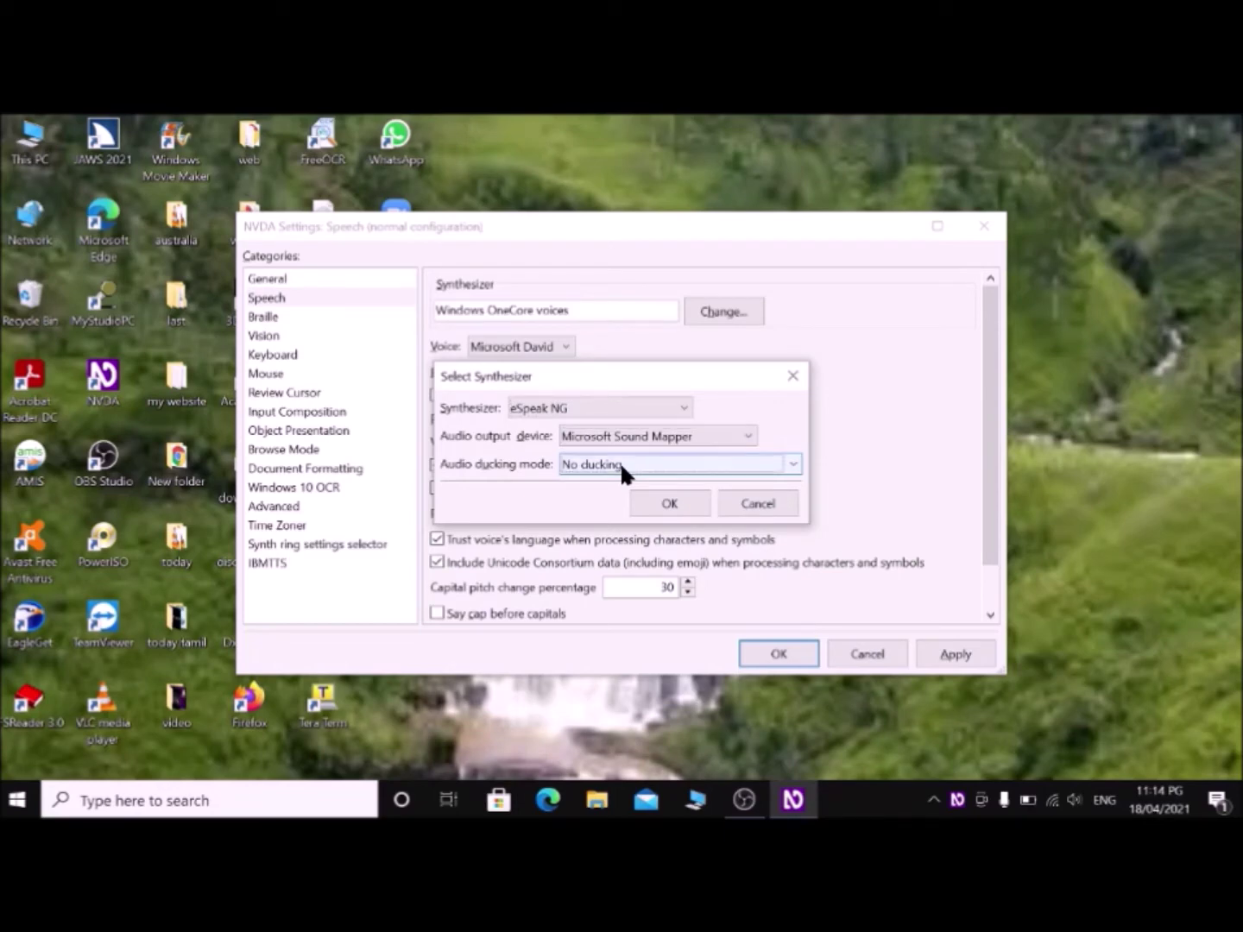
{"action": "key", "text": "Tab"}
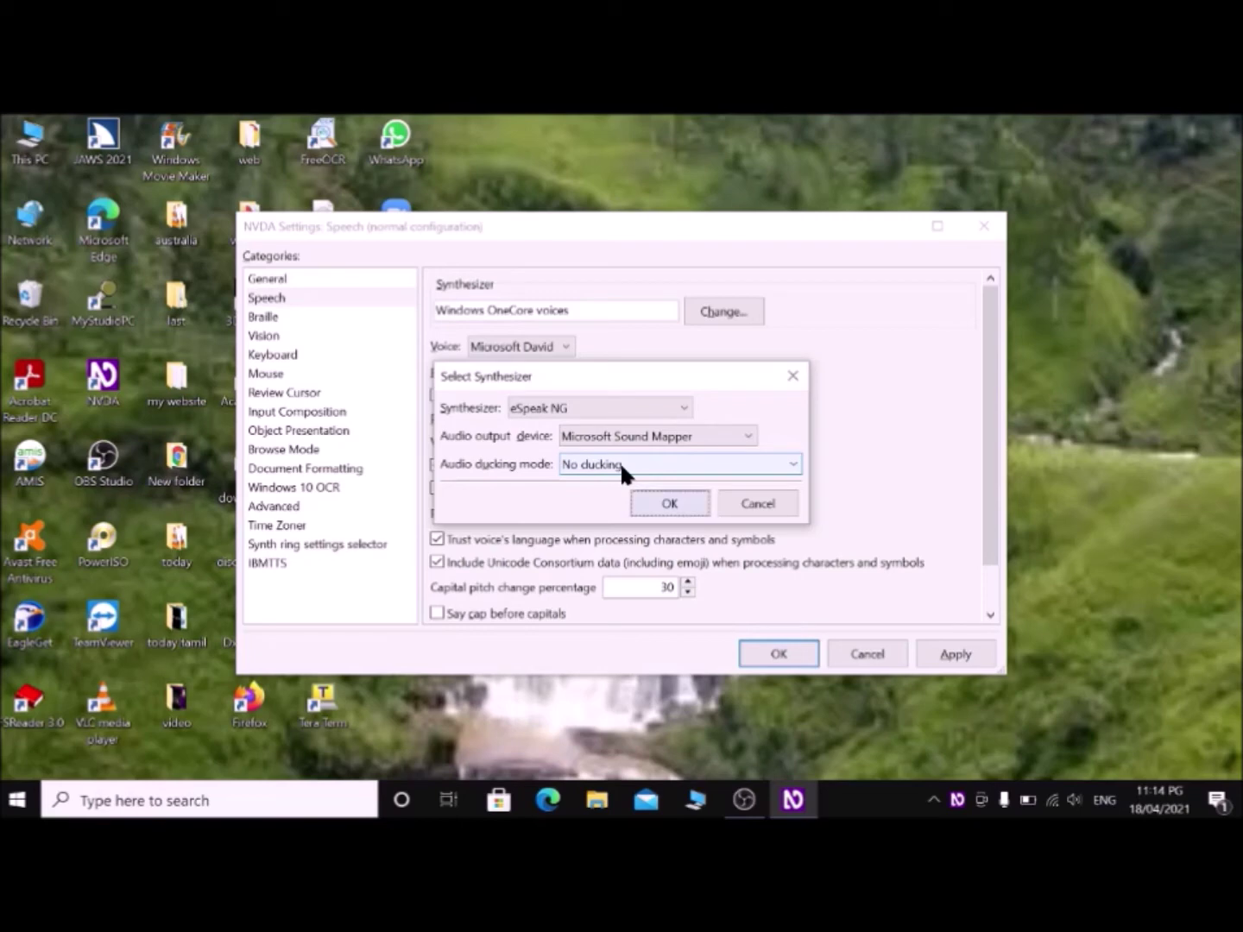
{"action": "key", "text": "Return"}
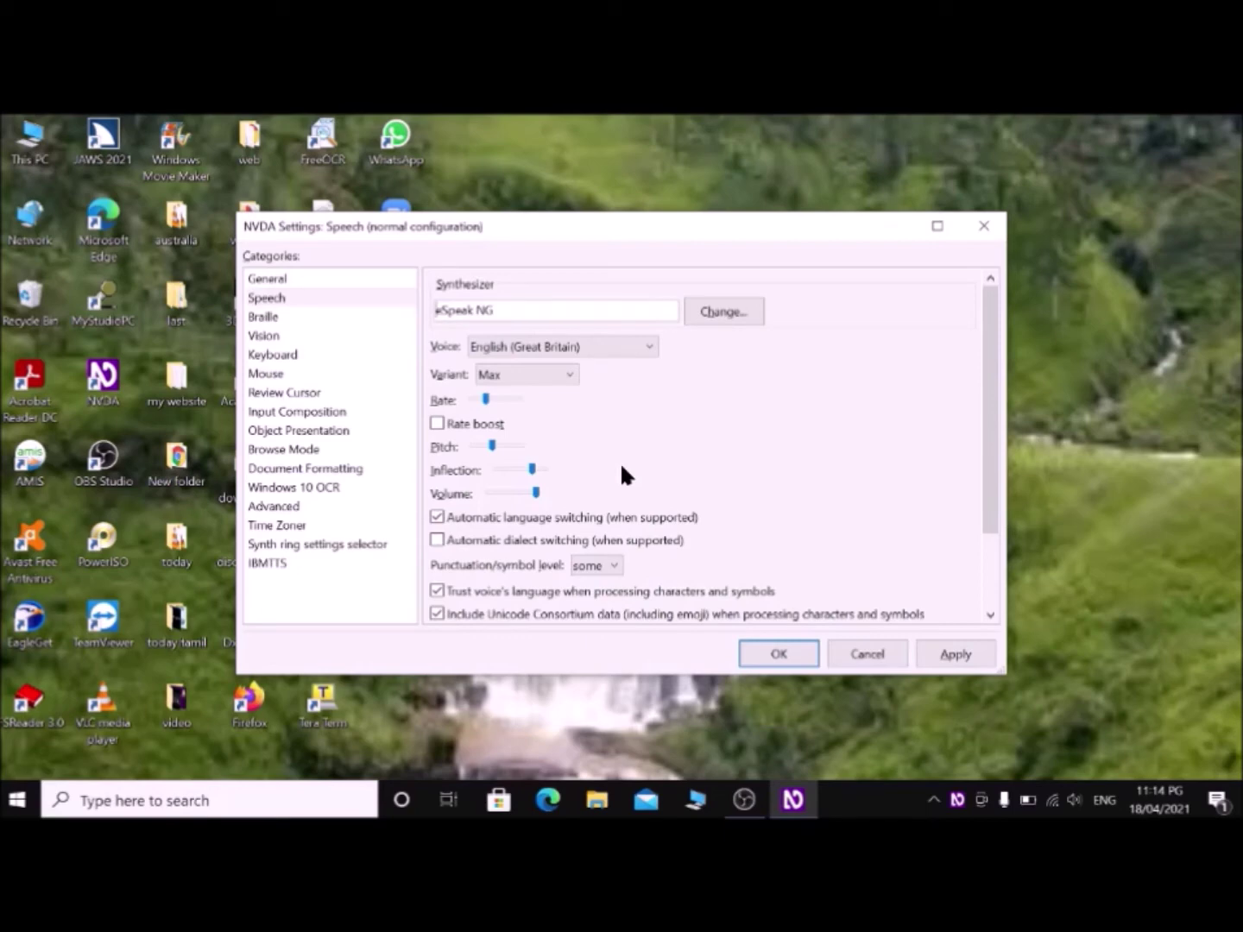
Step: Set the speech voice of the eSpeak NG synthesizer to Sinhala
{"action": "key", "text": "Tab"}
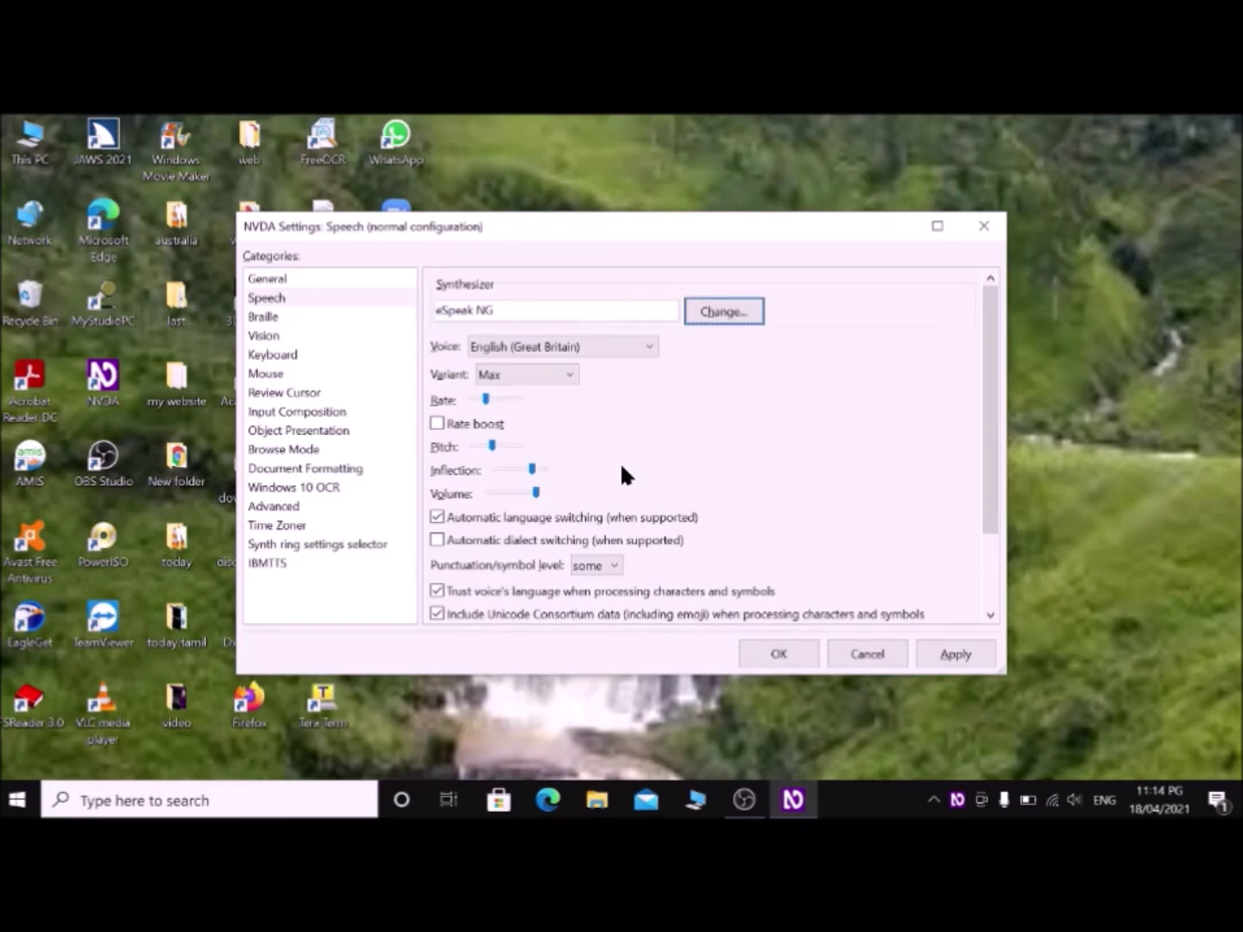
{"action": "key", "text": "Tab"}
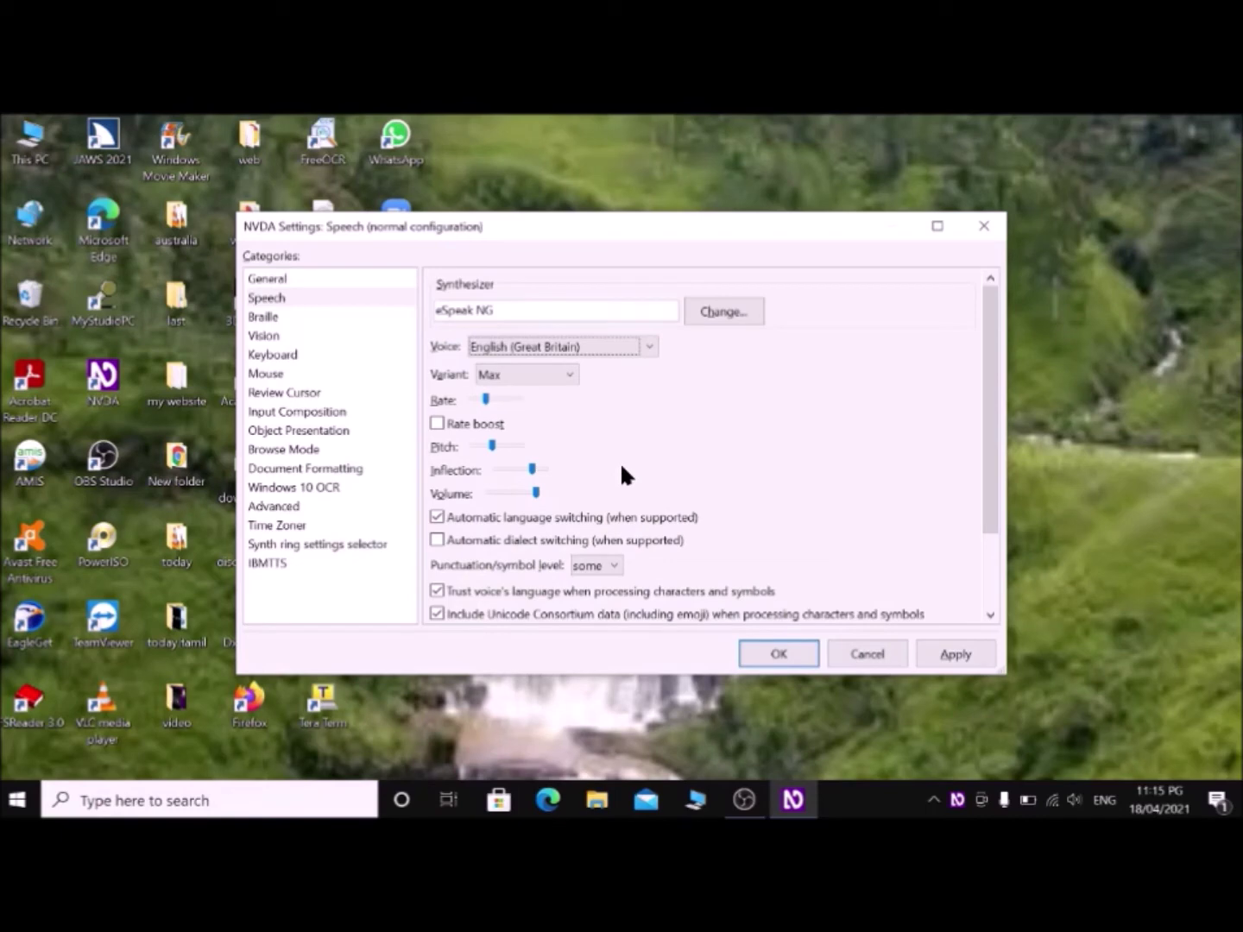
{"action": "key", "text": "Down"}
{"action": "key", "text": "Down"}
{"action": "key", "text": "Down"}
{"action": "key", "text": "Down"}
{"action": "key", "text": "Down"}
{"action": "key", "text": "Down"}
Step: Try out the neighbouring voice variants and return the variant to Max
{"action": "key", "text": "Tab"}
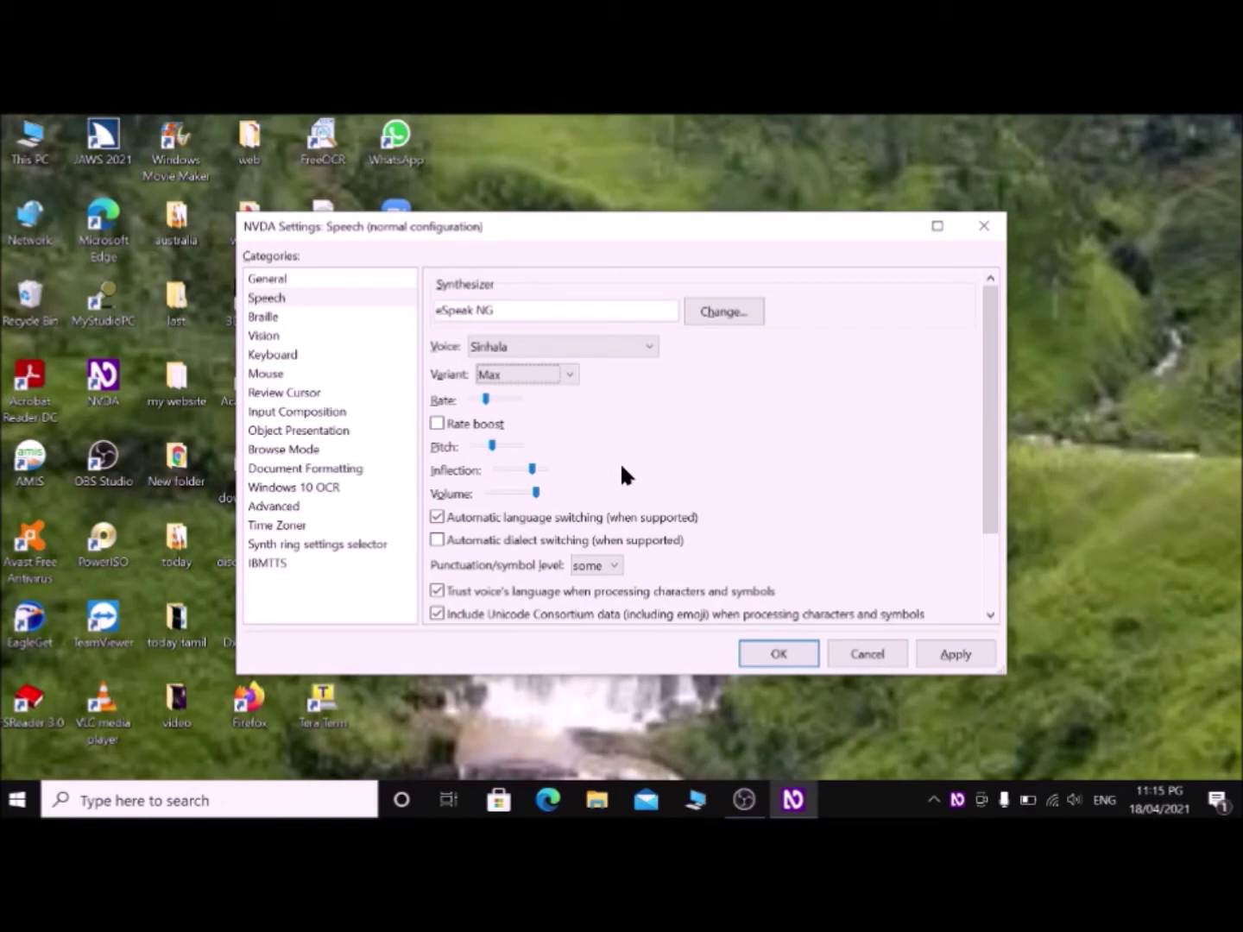
{"action": "key", "text": "Down"}
{"action": "key", "text": "Up"}
{"action": "key", "text": "Up"}
{"action": "key", "text": "Down"}
{"action": "key", "text": "Down"}
{"action": "key", "text": "Up"}
{"action": "key", "text": "Down"}
{"action": "key", "text": "Up"}
Step: Review the rate, rate boost, pitch, inflection, volume, and automatic language and dialect switching options without changing them
{"action": "key", "text": "Tab"}
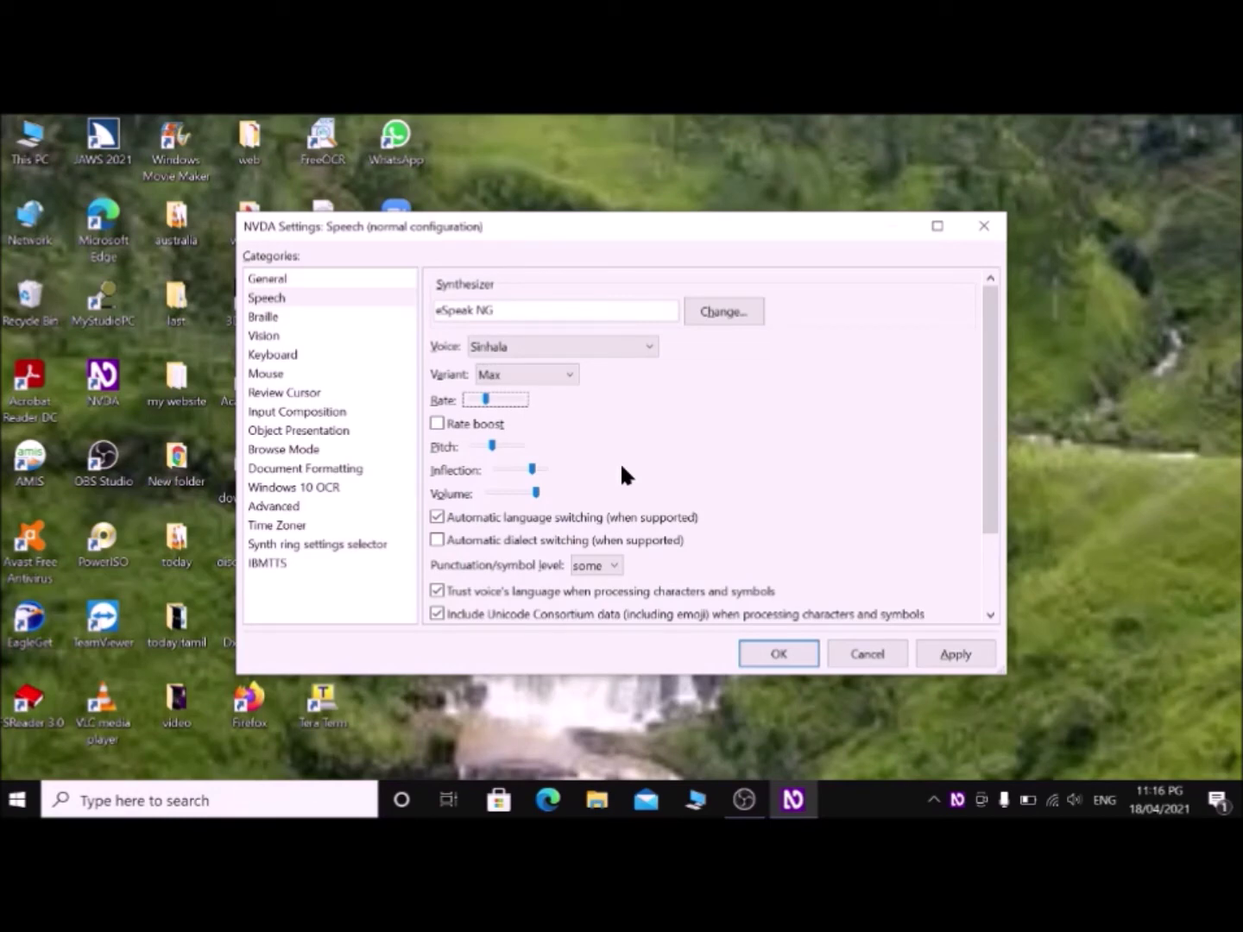
{"action": "key", "text": "Tab"}
{"action": "key", "text": "Tab"}
{"action": "key", "text": "Tab"}
{"action": "key", "text": "Tab"}
{"action": "key", "text": "Tab"}
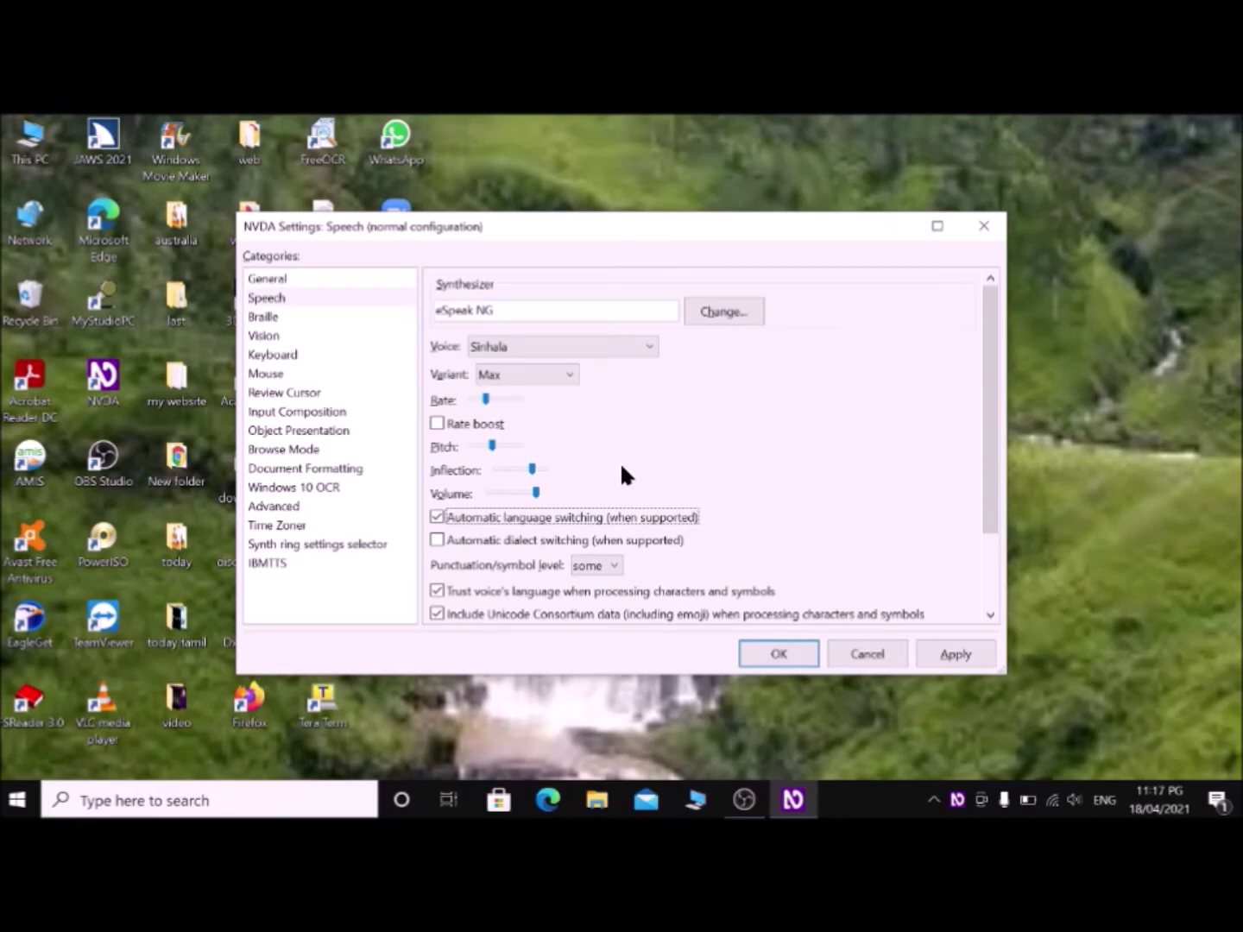
{"action": "key", "text": "Tab"}
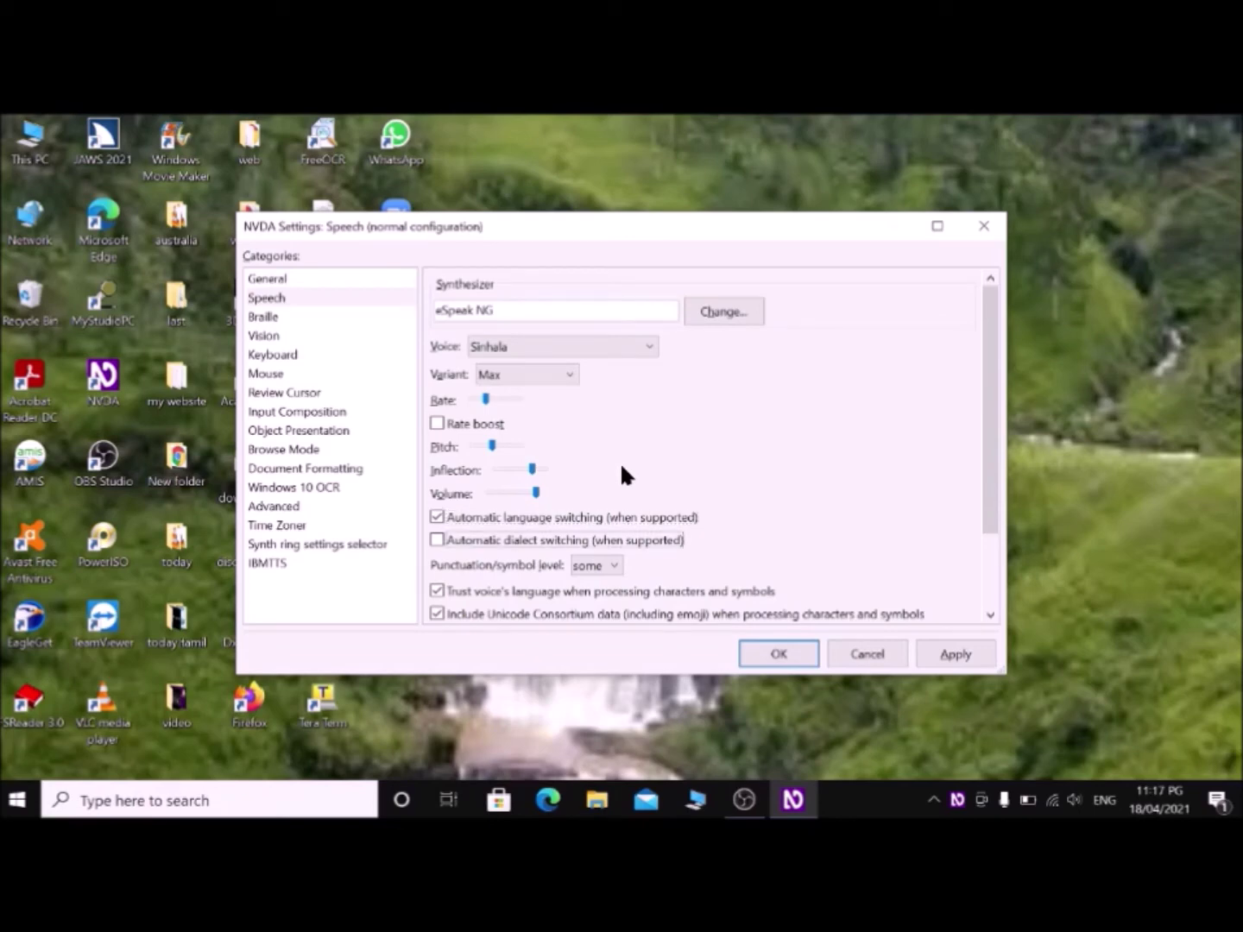
Step: Go through the punctuation/symbol levels and set the level to none
{"action": "key", "text": "Tab"}
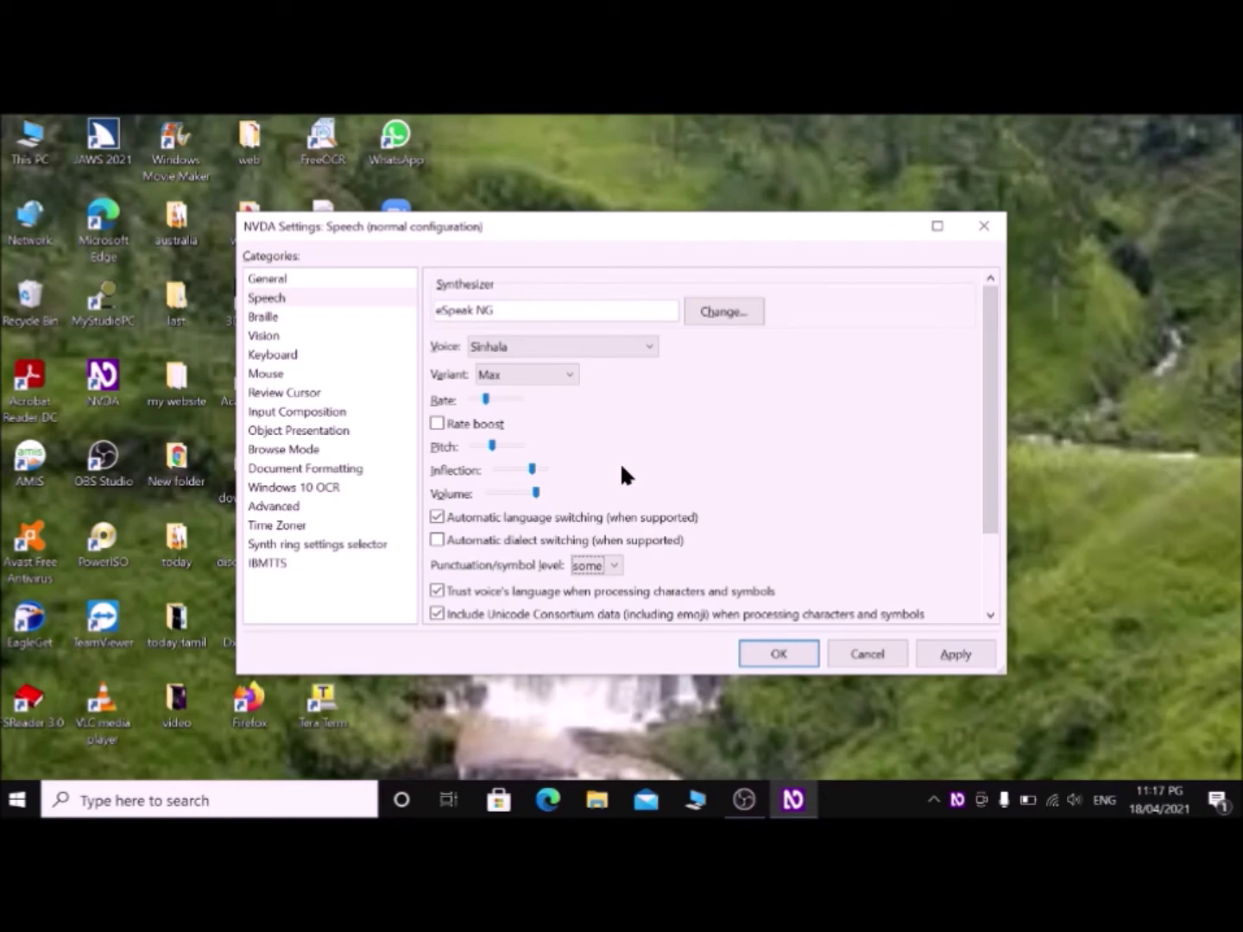
{"action": "key", "text": "Up"}
{"action": "key", "text": "Down"}
{"action": "key", "text": "Down"}
{"action": "key", "text": "Down"}
{"action": "key", "text": "Up"}
{"action": "key", "text": "Up"}
{"action": "key", "text": "Up"}
Step: Review the remaining Speech options, from trusting the voice's language to the capitals and spelling options, and bring up the Braille settings
{"action": "key", "text": "Tab"}
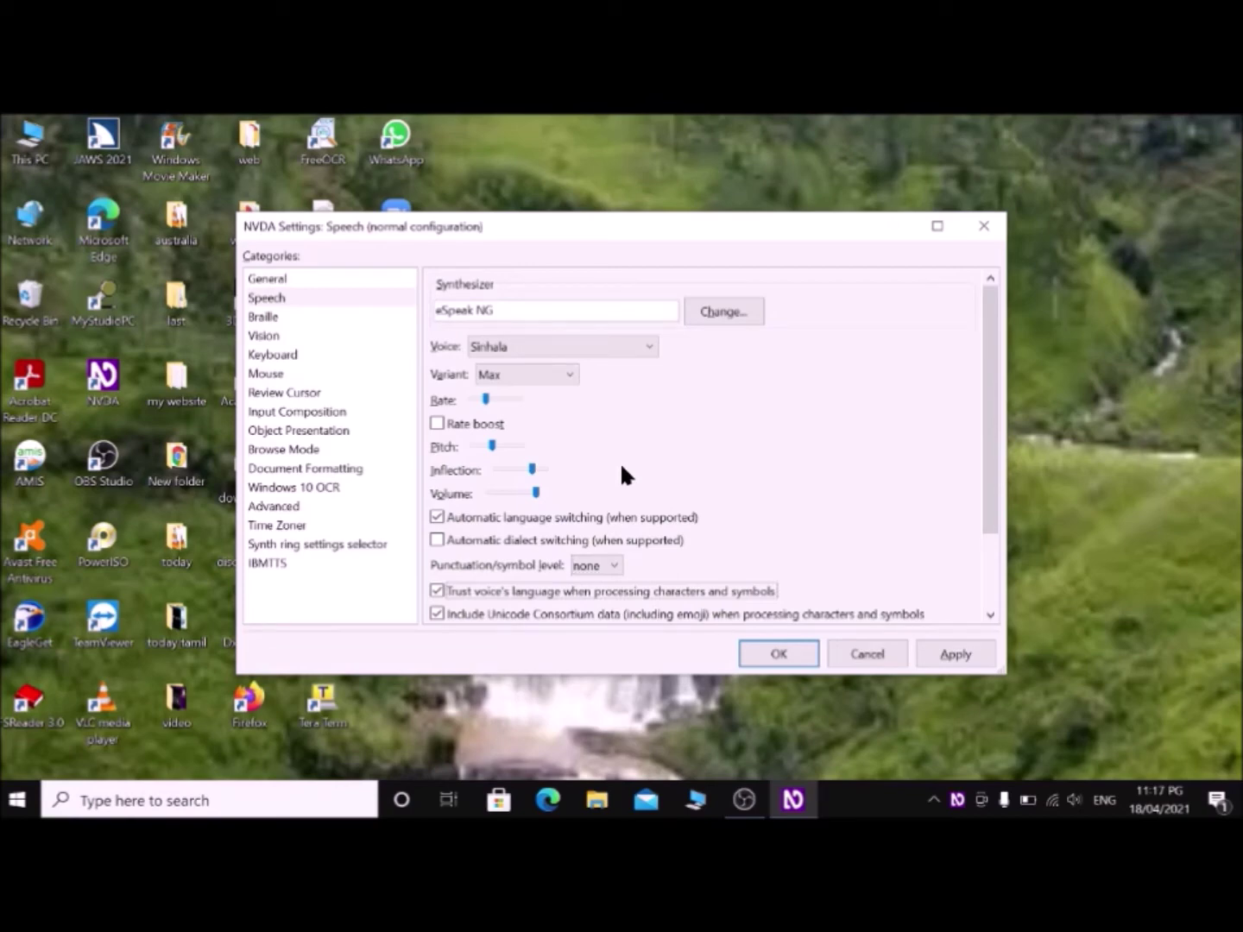
{"action": "key", "text": "Tab"}
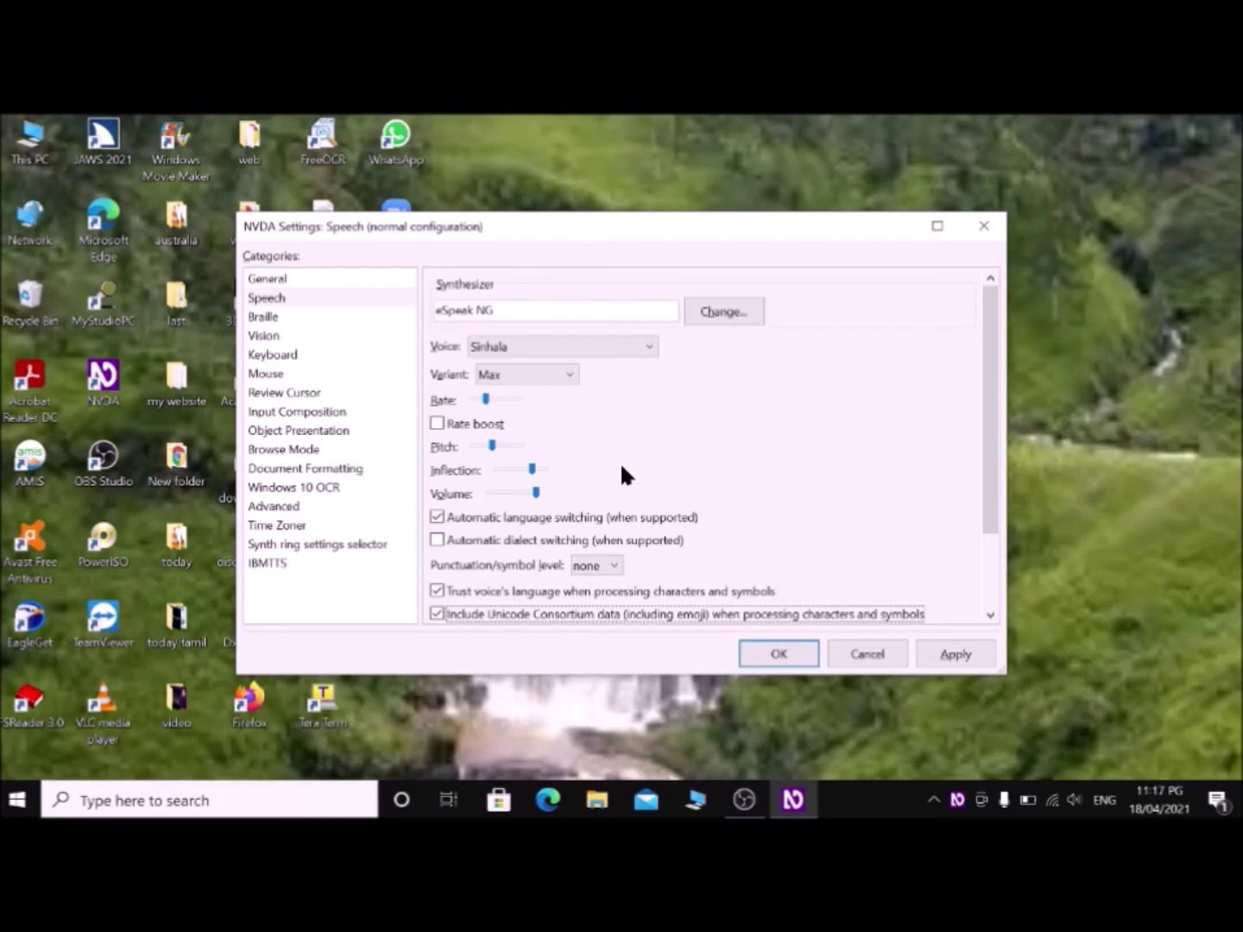
{"action": "key", "text": "Tab"}
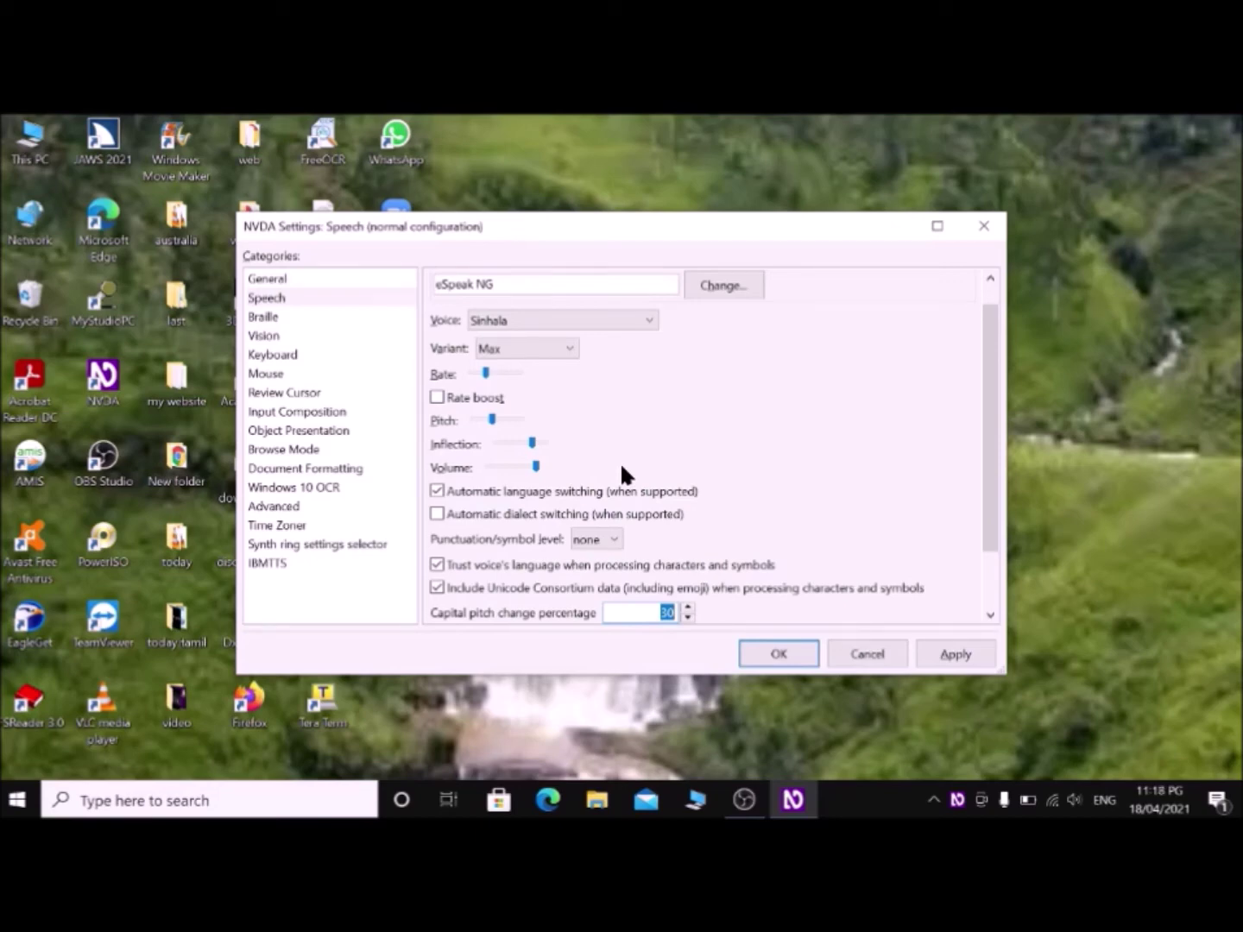
{"action": "key", "text": "Tab"}
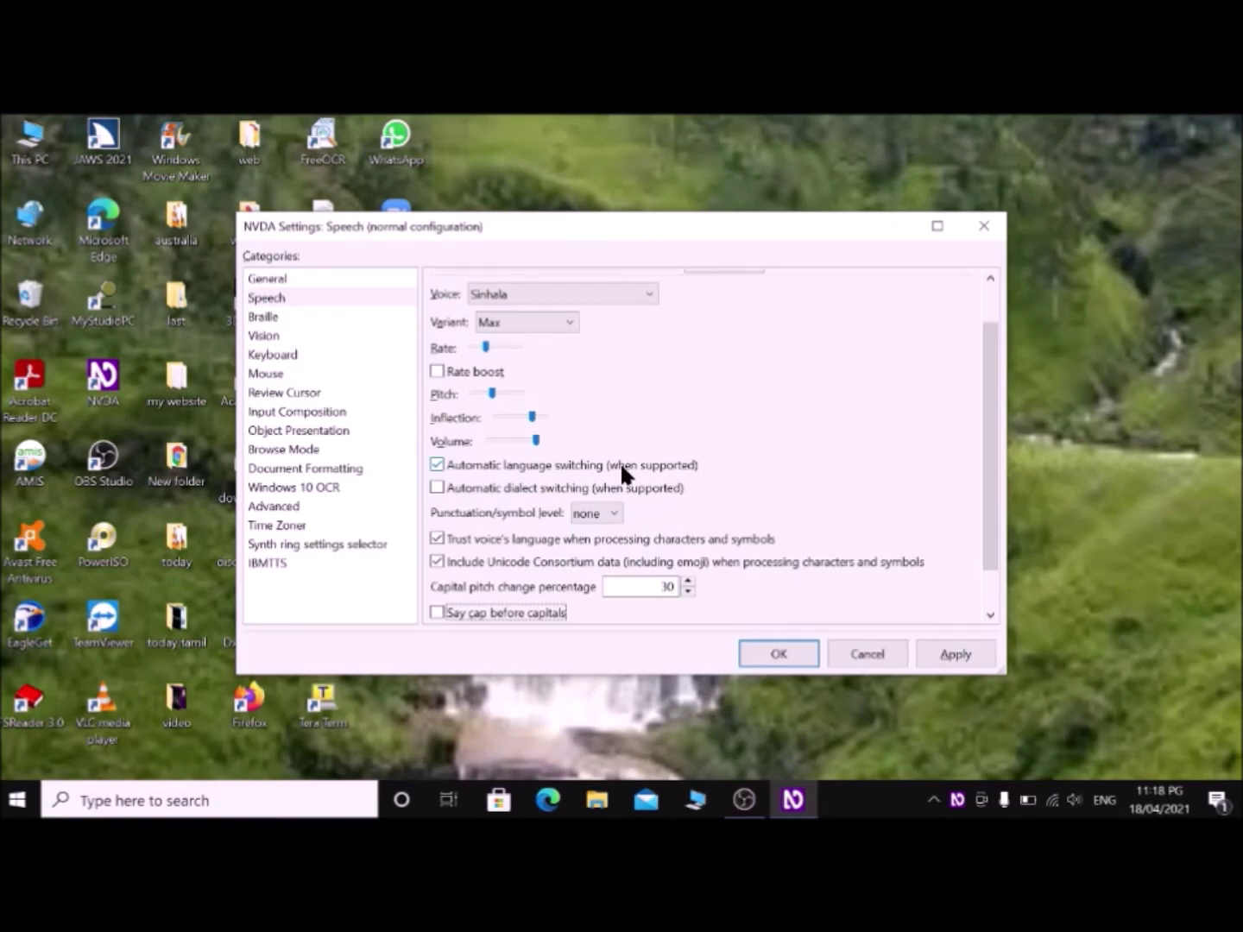
{"action": "key", "text": "Tab"}
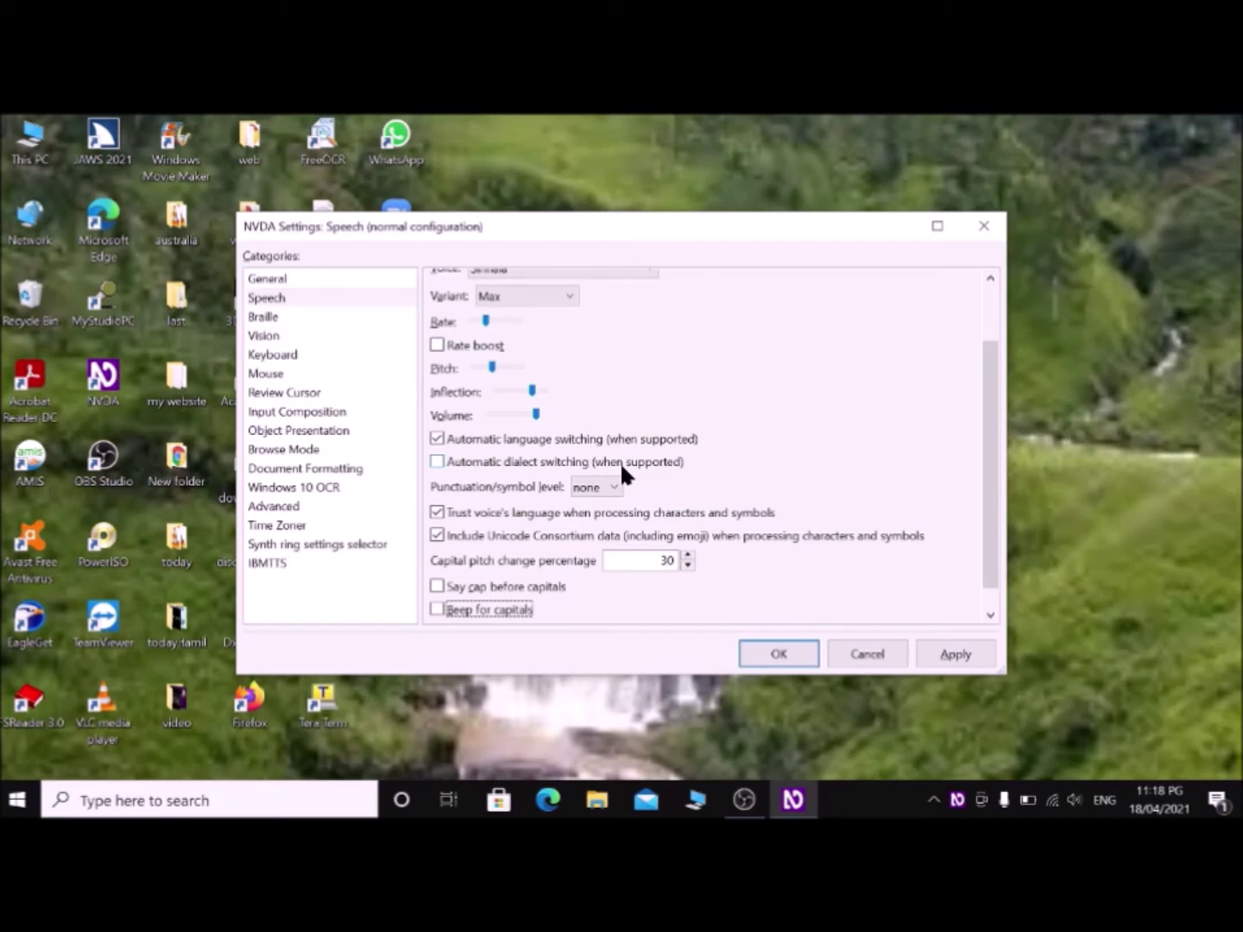
{"action": "key", "text": "Tab"}
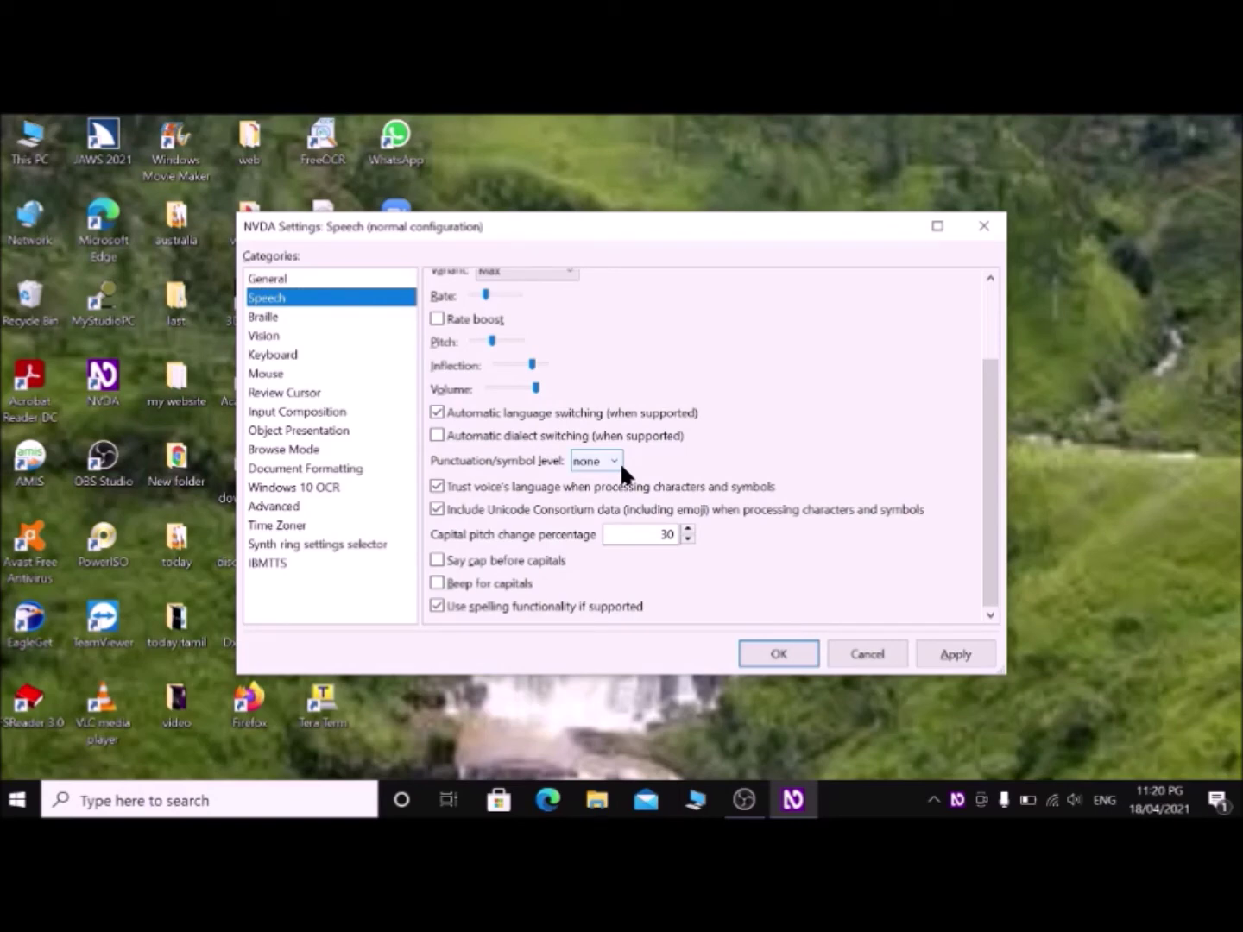
{"action": "key", "text": "ctrl+Tab"}
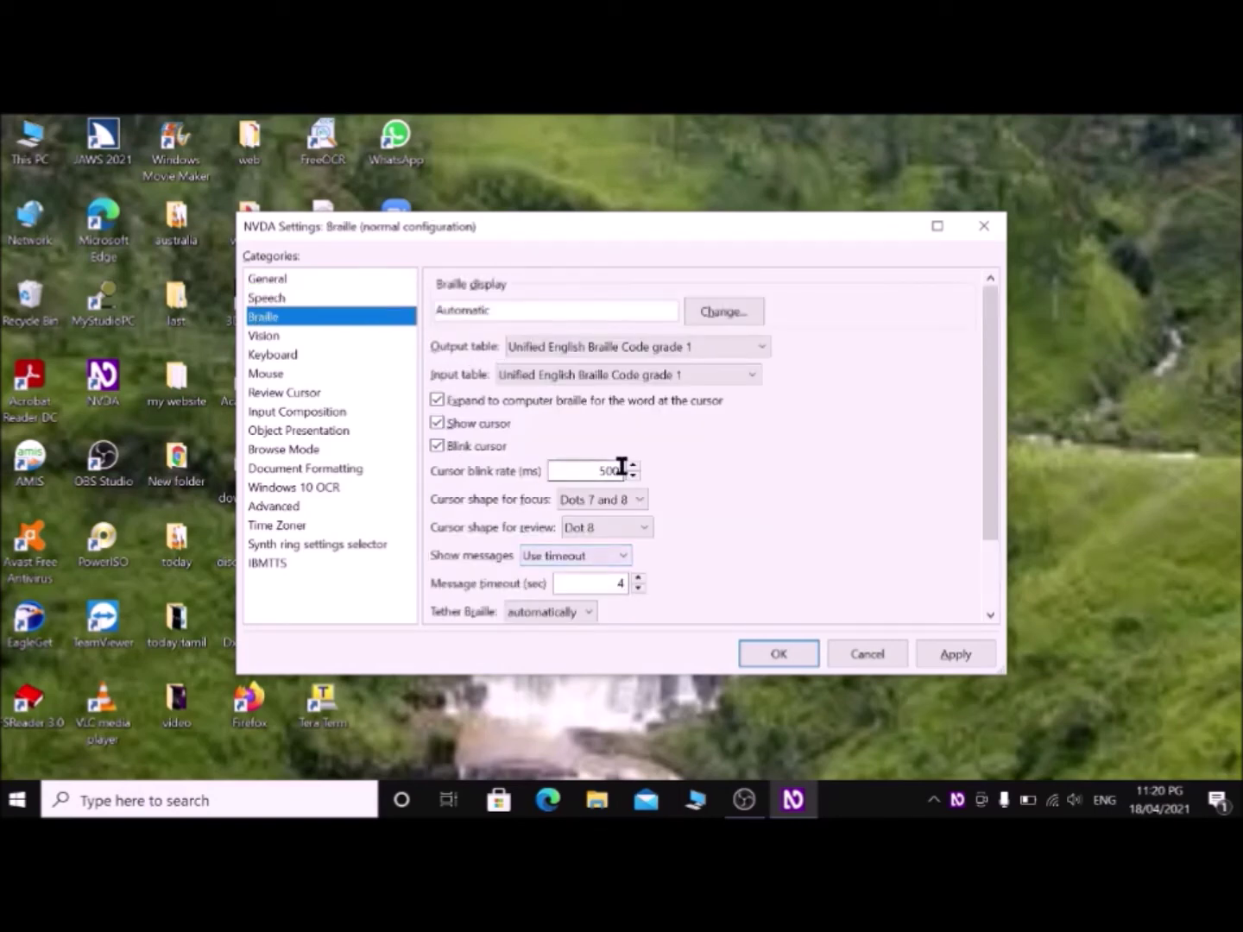
Step: Bring up the Keyboard settings and set the keyboard layout to laptop
{"action": "key", "text": "ctrl+Tab"}
{"action": "key", "text": "ctrl+Tab"}
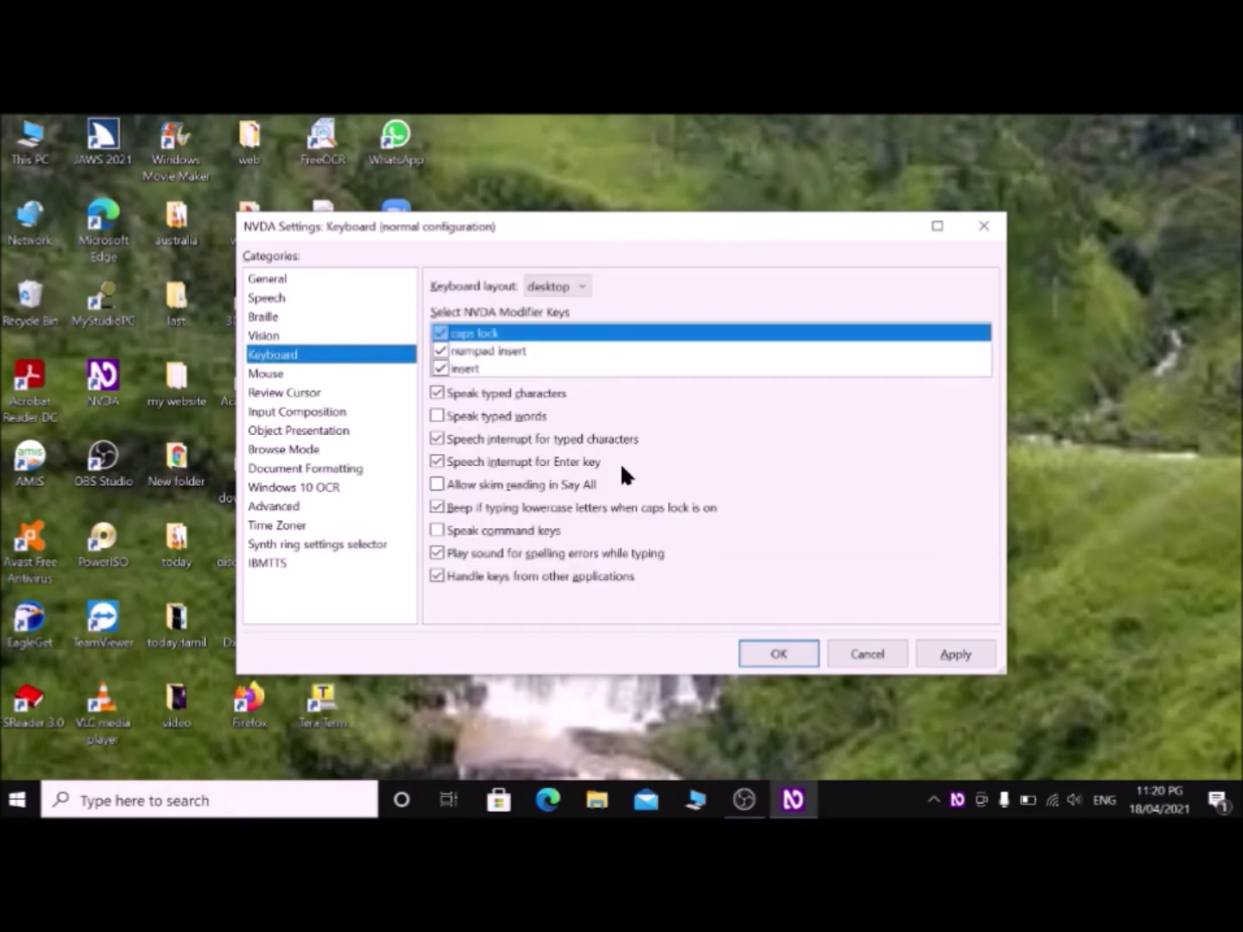
{"action": "key", "text": "Tab"}
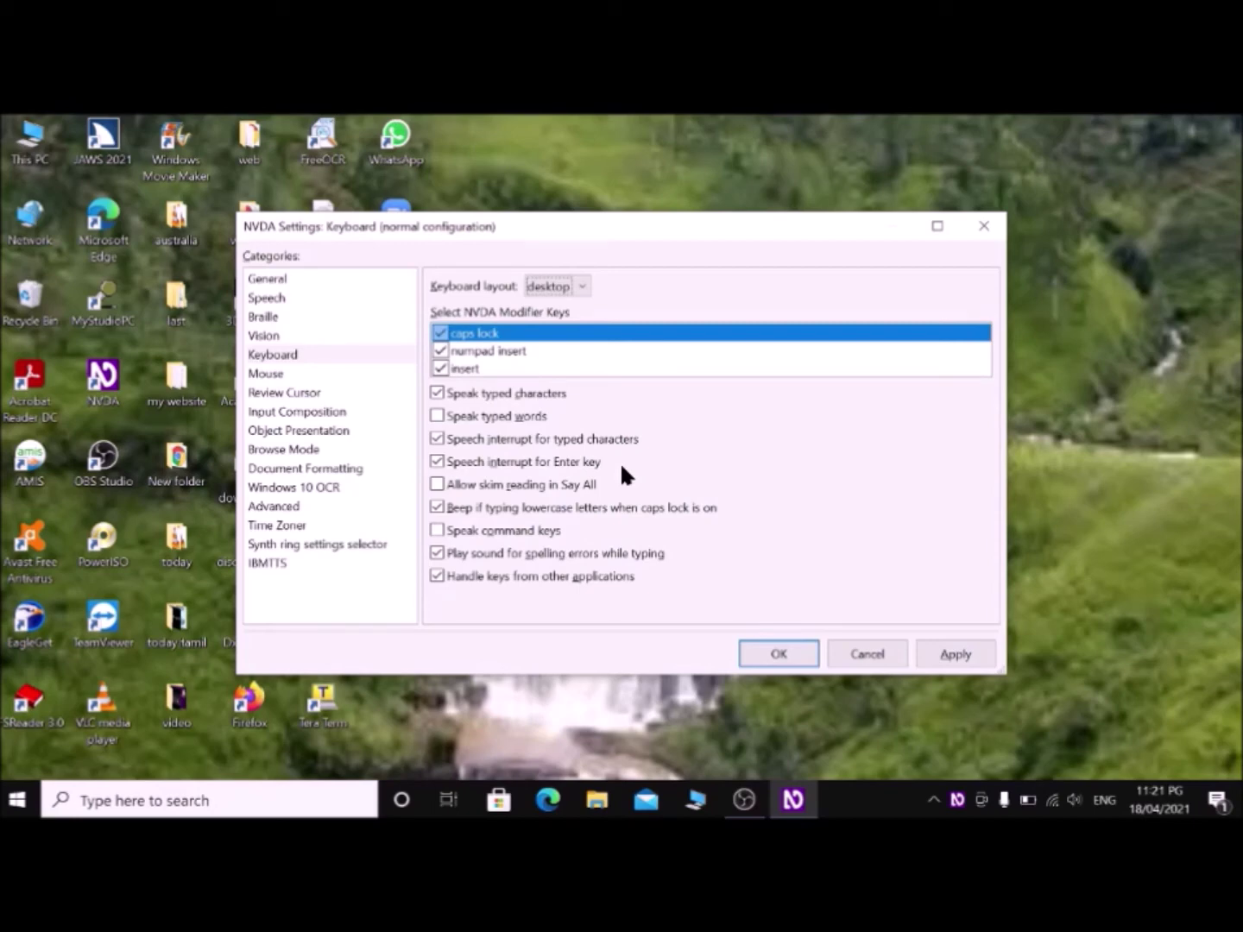
{"action": "key", "text": "Down"}
Step: Review the NVDA modifier keys and the typing options, from speaking typed characters to playing a sound for spelling errors, without changing them
{"action": "key", "text": "Tab"}
{"action": "key", "text": "Down"}
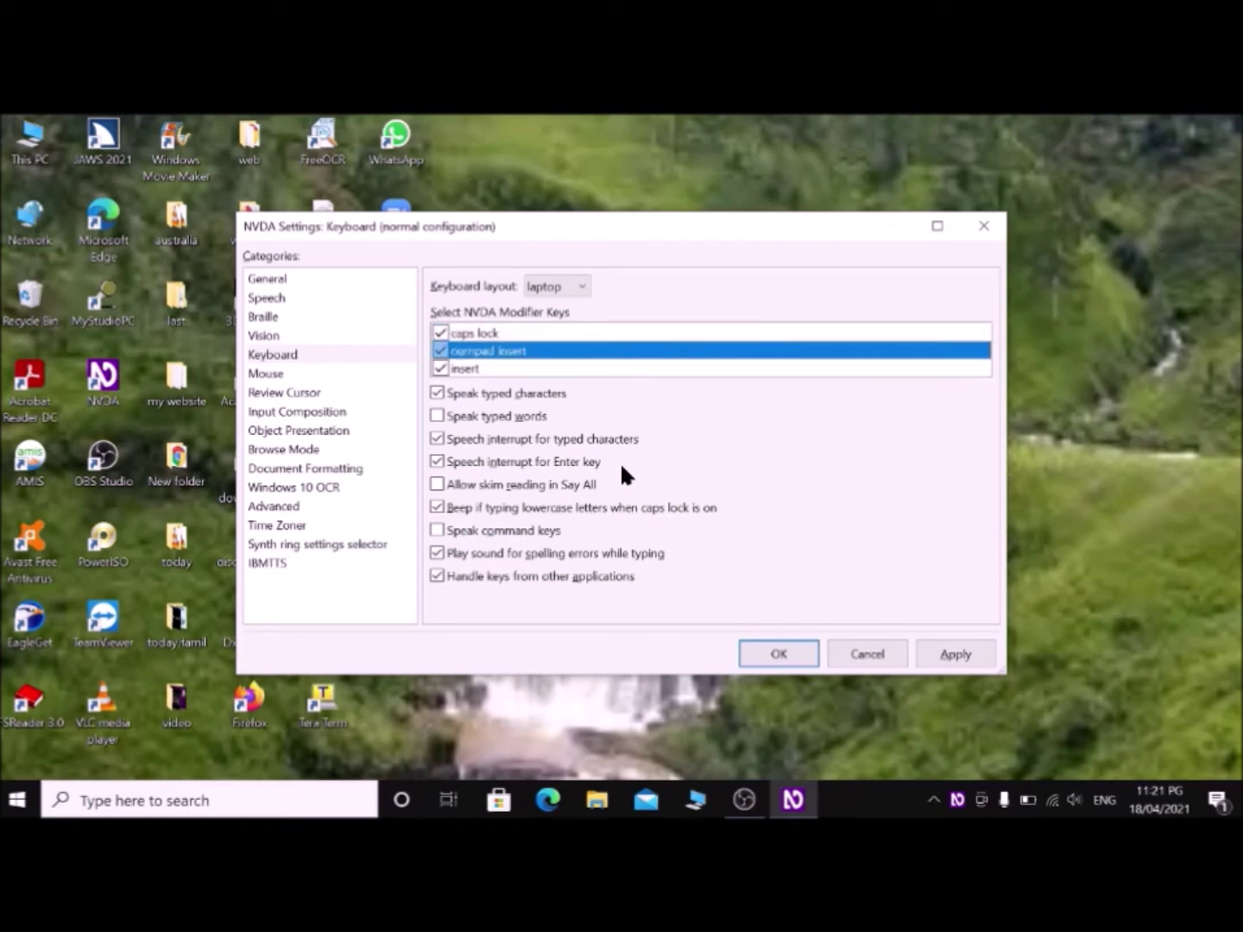
{"action": "key", "text": "Down"}
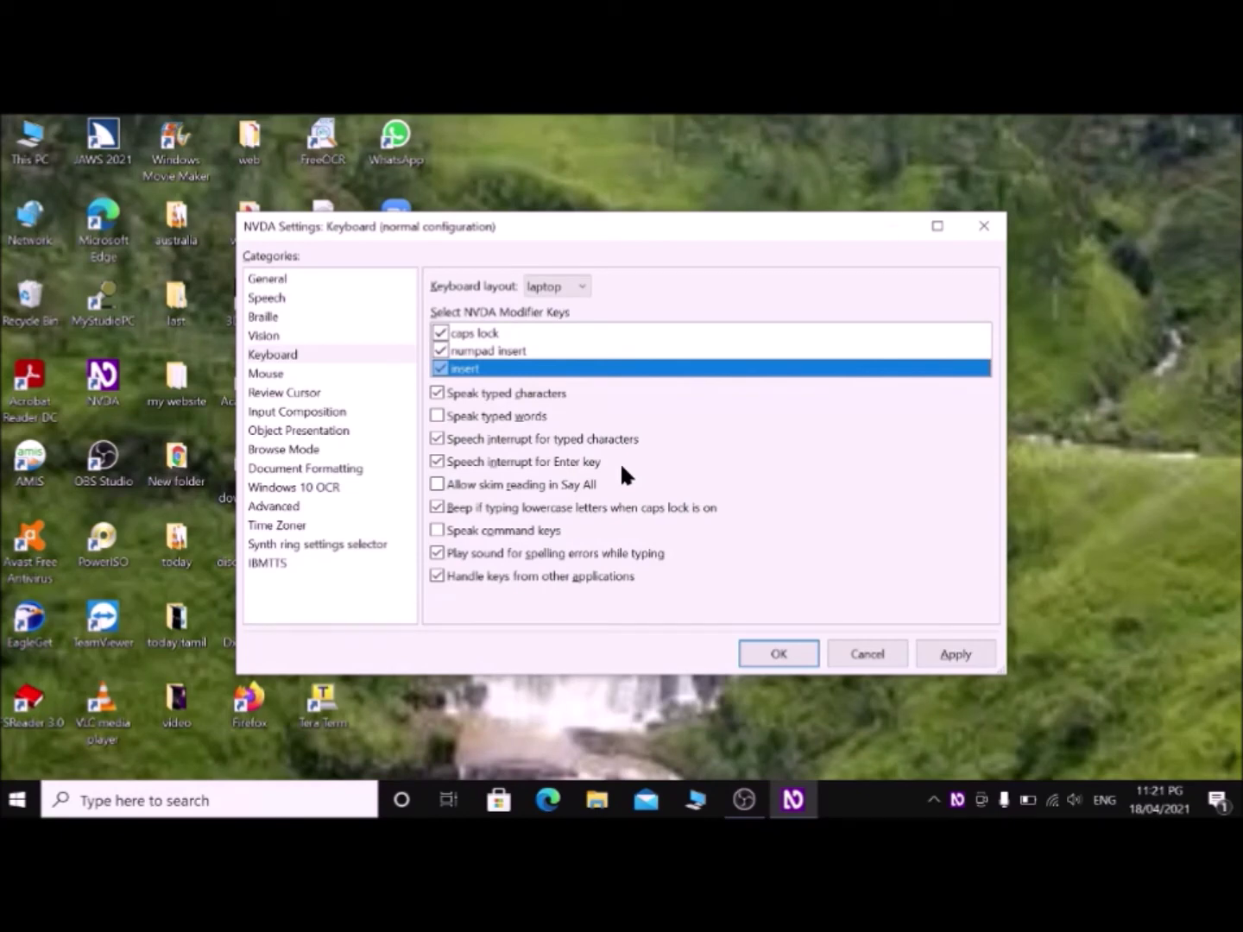
{"action": "key", "text": "Tab"}
{"action": "key", "text": "Tab"}
{"action": "key", "text": "Tab"}
{"action": "key", "text": "Tab"}
{"action": "key", "text": "Tab"}
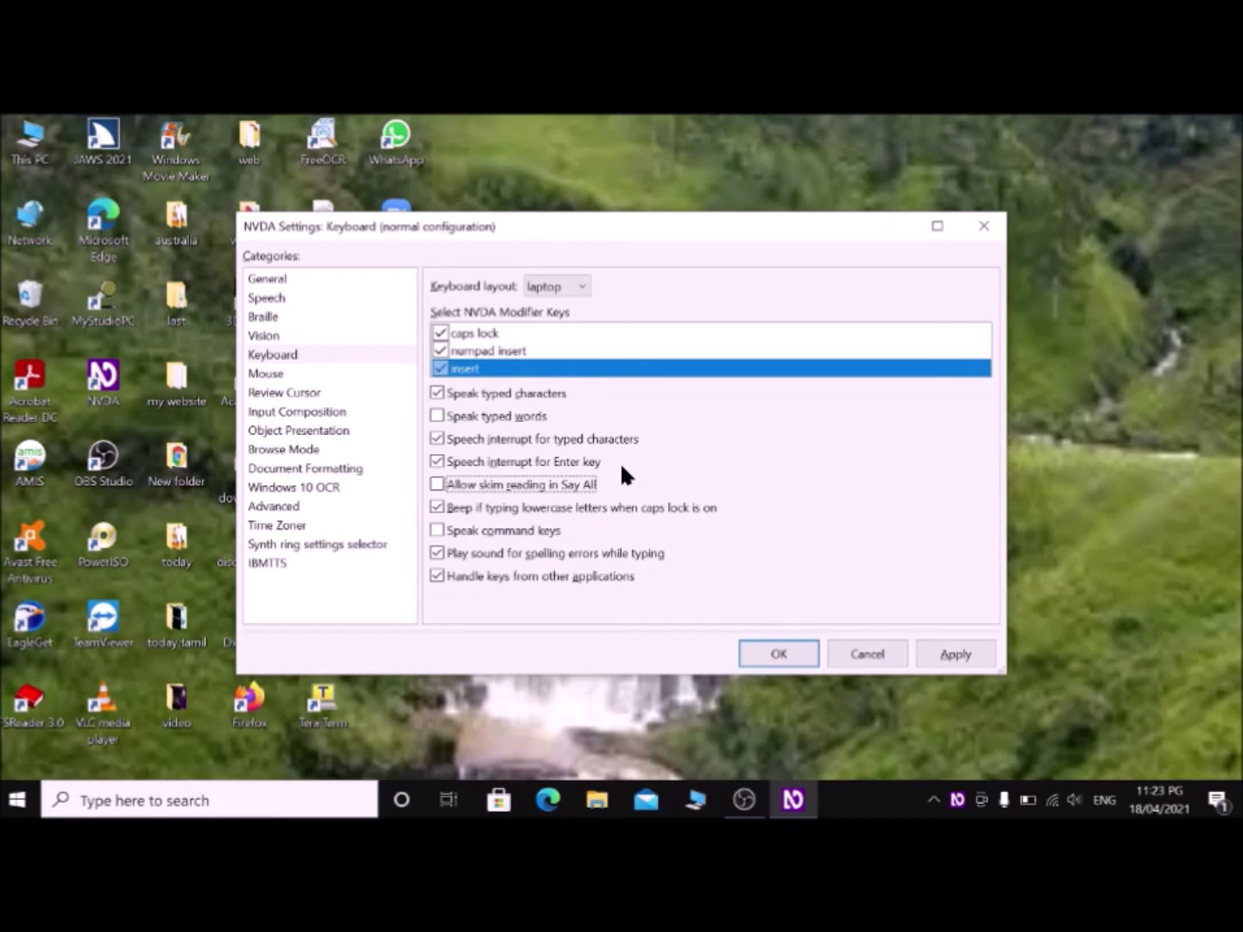
{"action": "key", "text": "Tab"}
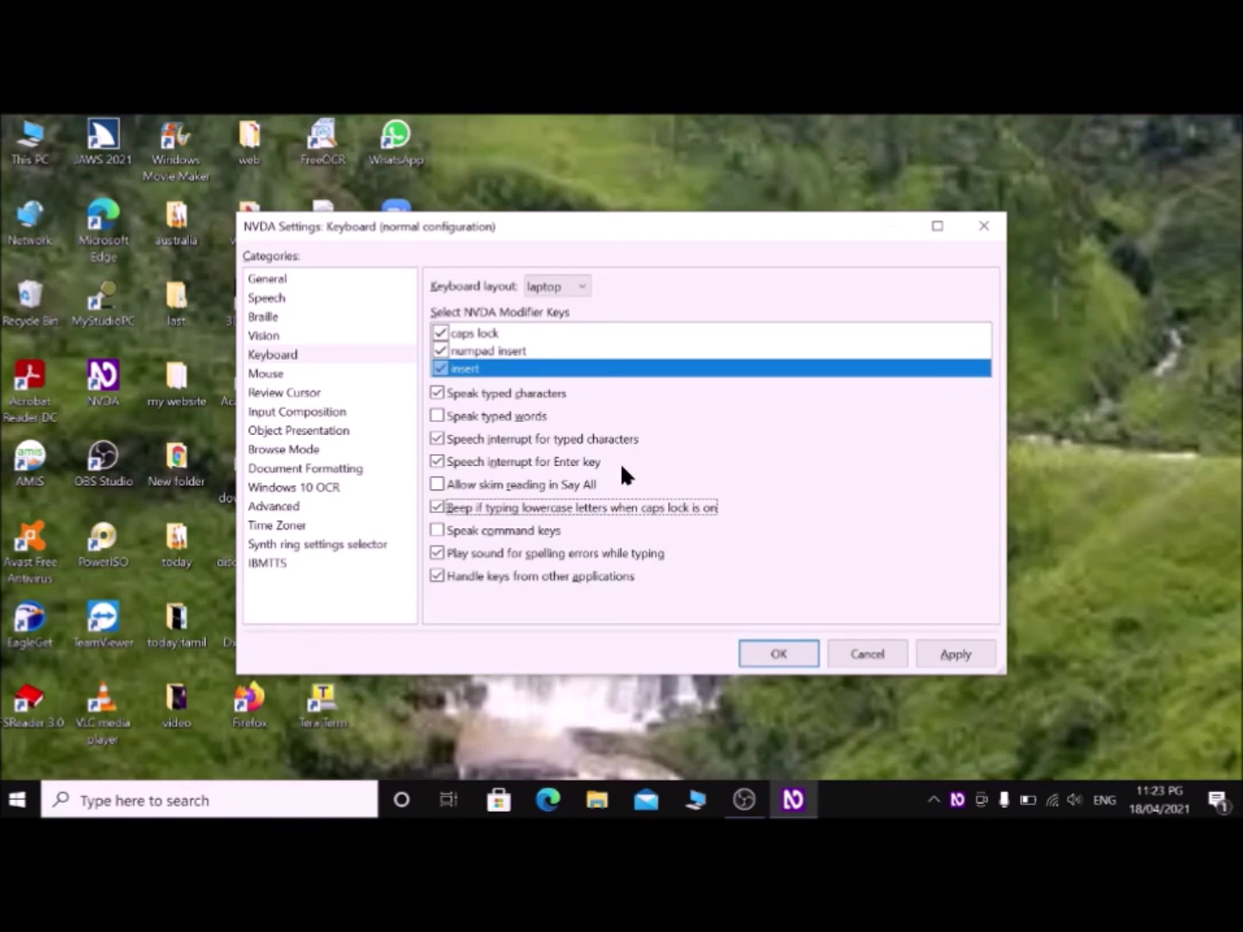
{"action": "key", "text": "Tab"}
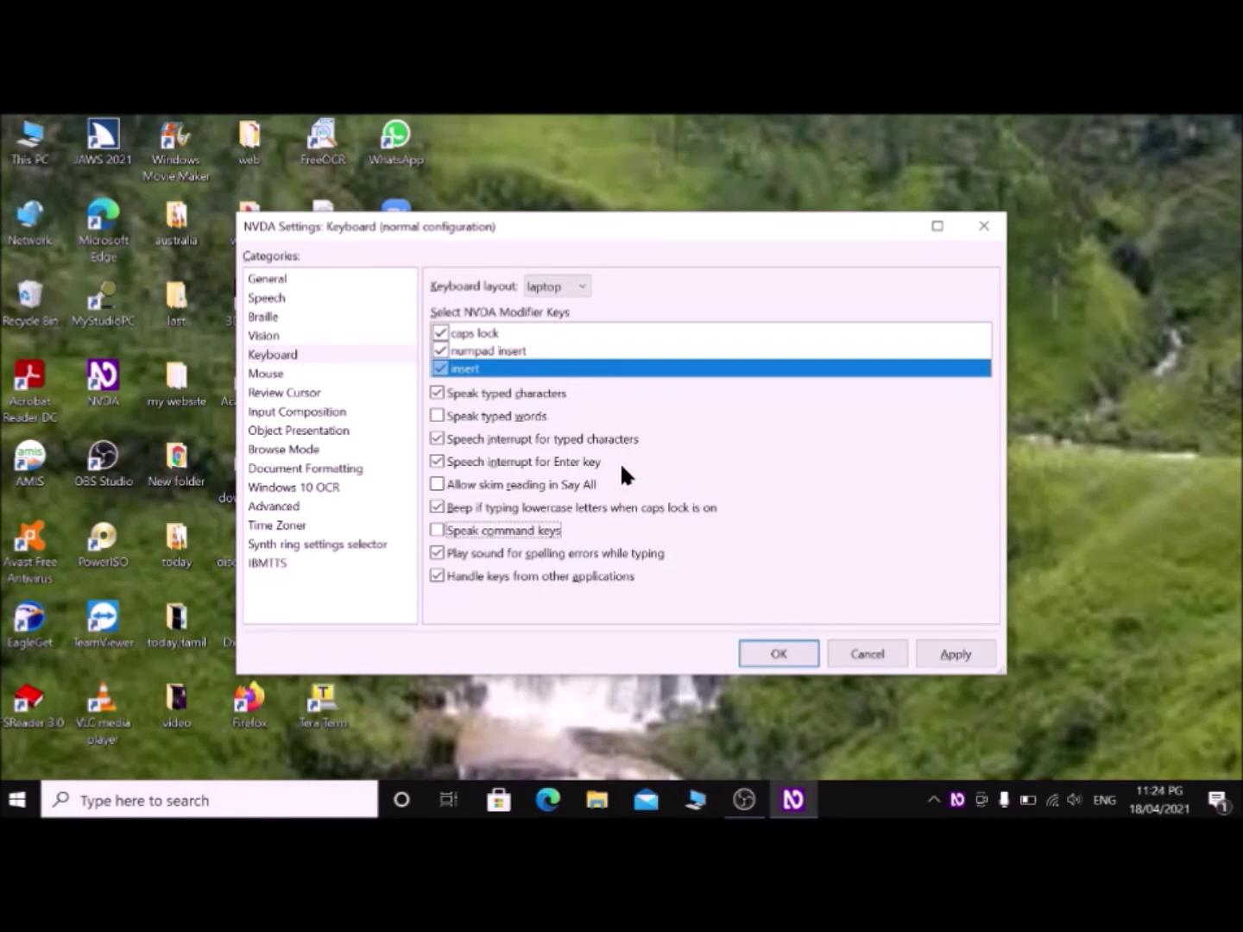
{"action": "key", "text": "Tab"}
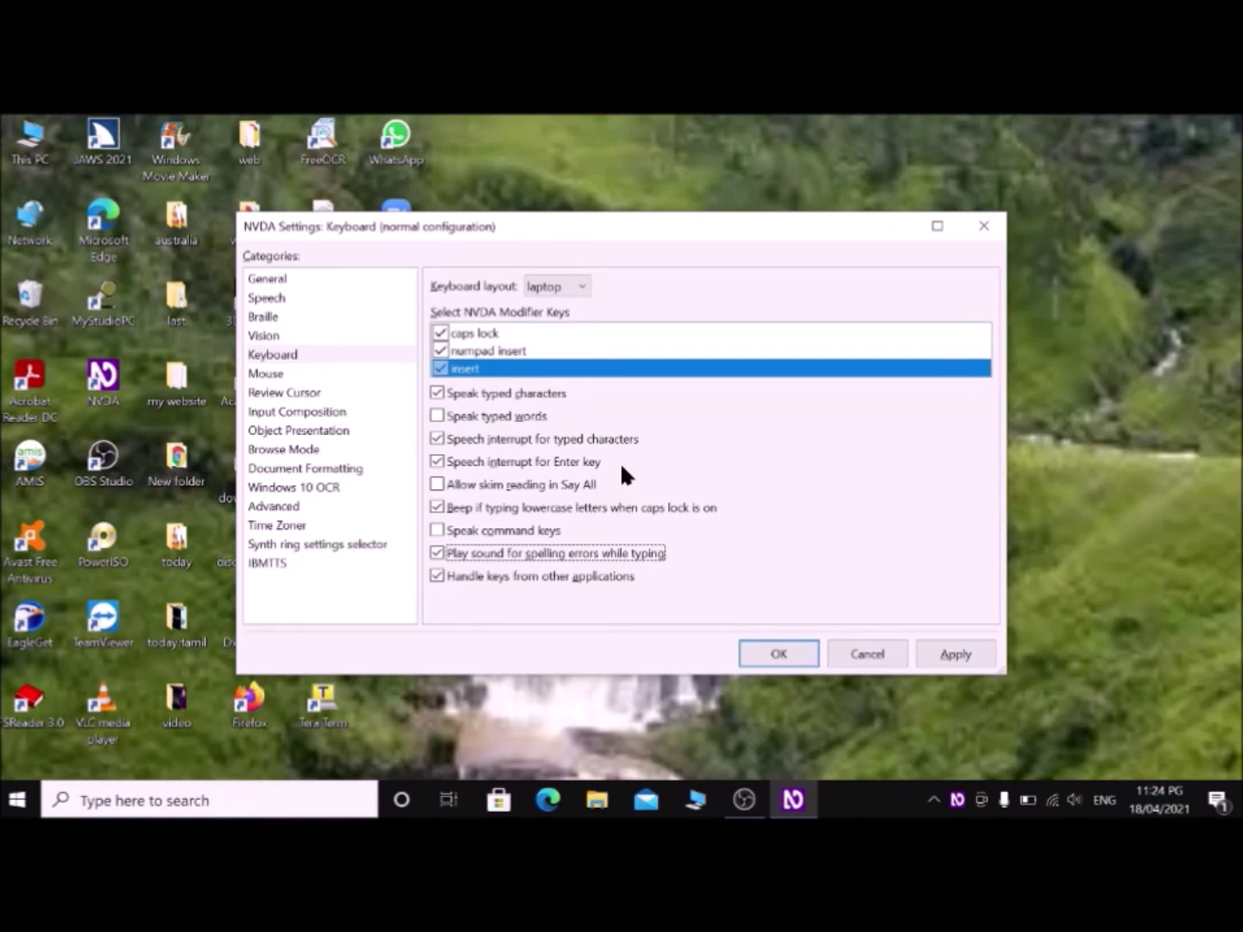
Step: Turn off handling of keys from other applications and save the NVDA settings
{"action": "key", "text": "Tab"}
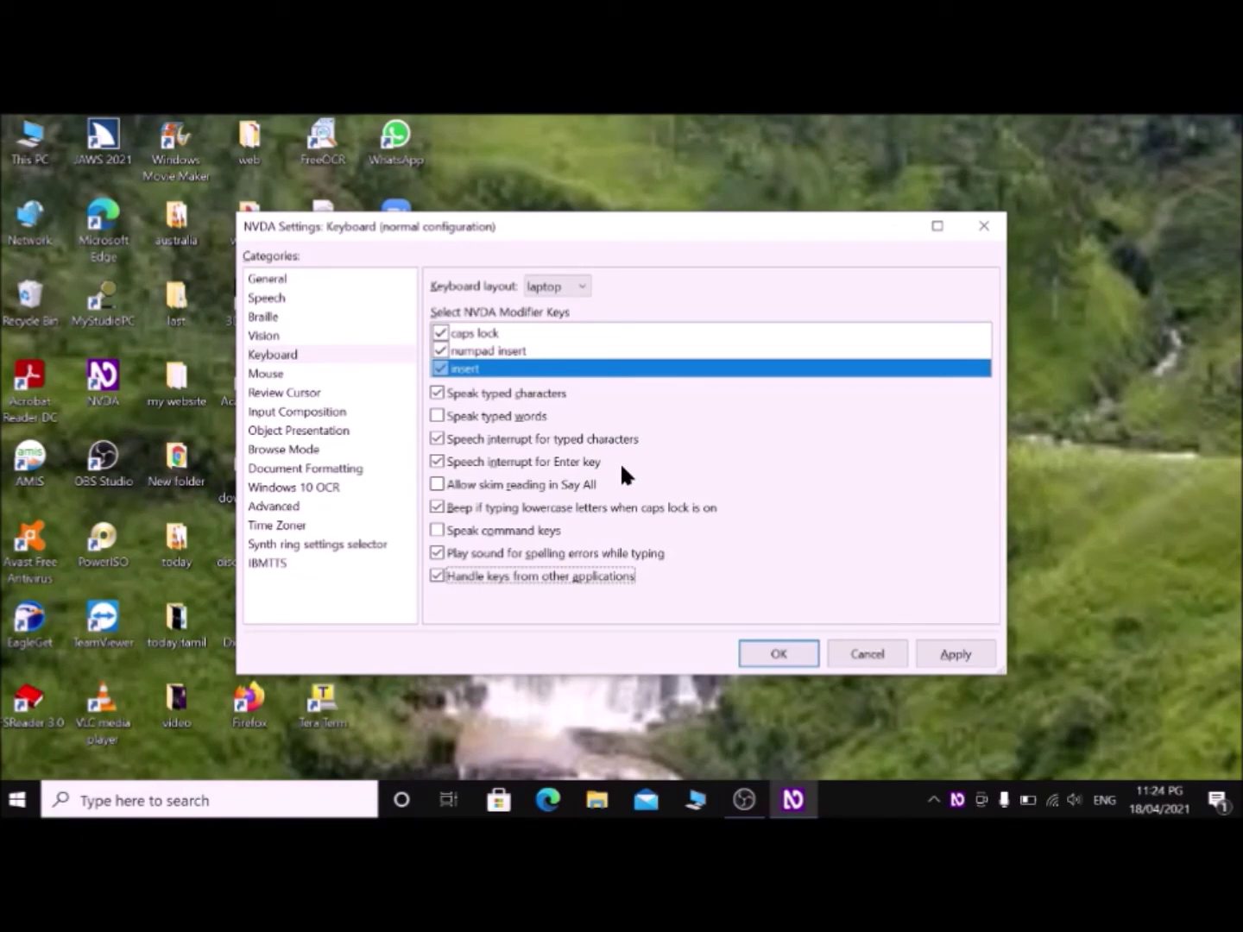
{"action": "key", "text": "space"}
{"action": "key", "text": "Tab"}
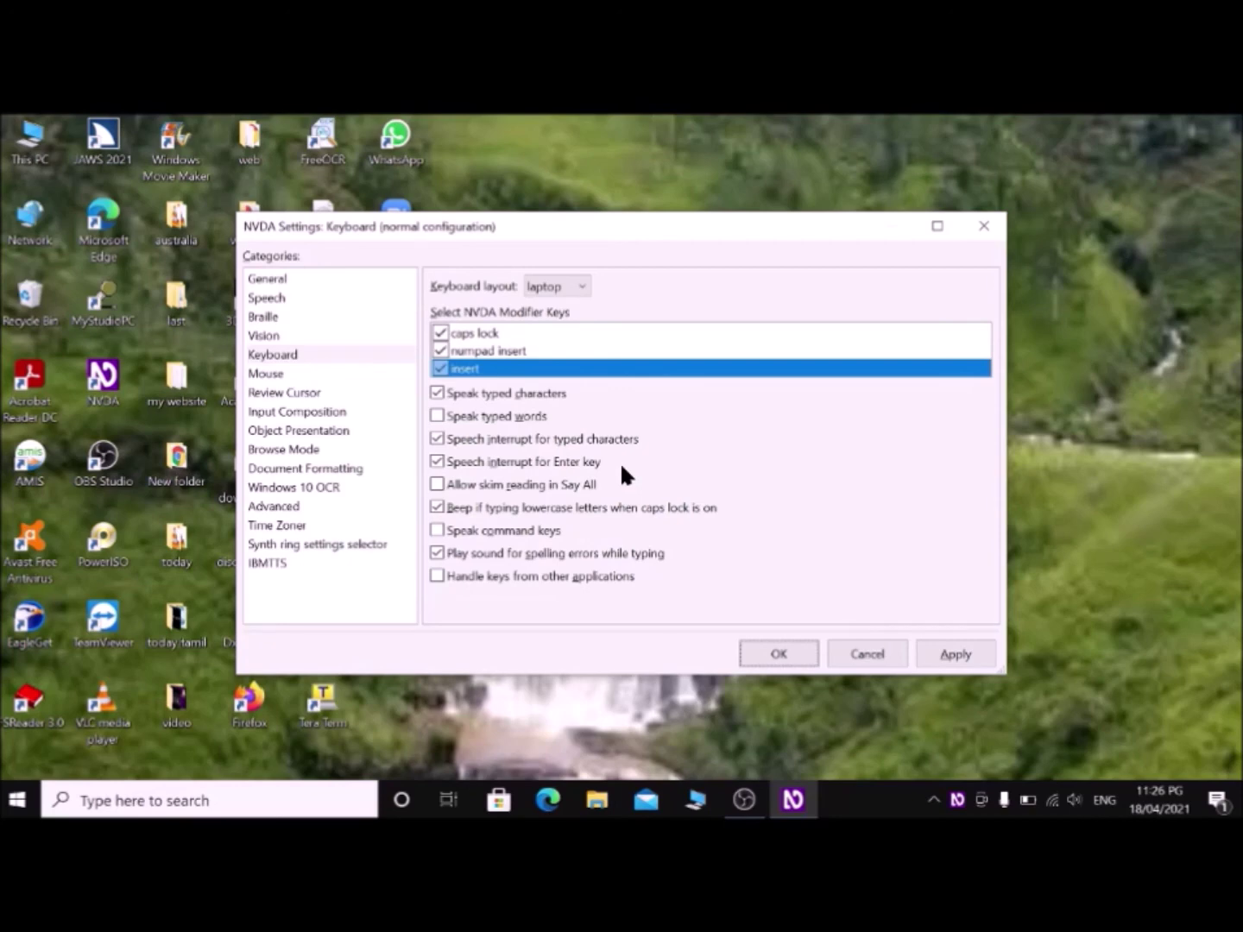
{"action": "key", "text": "Tab"}
{"action": "key", "text": "Tab"}
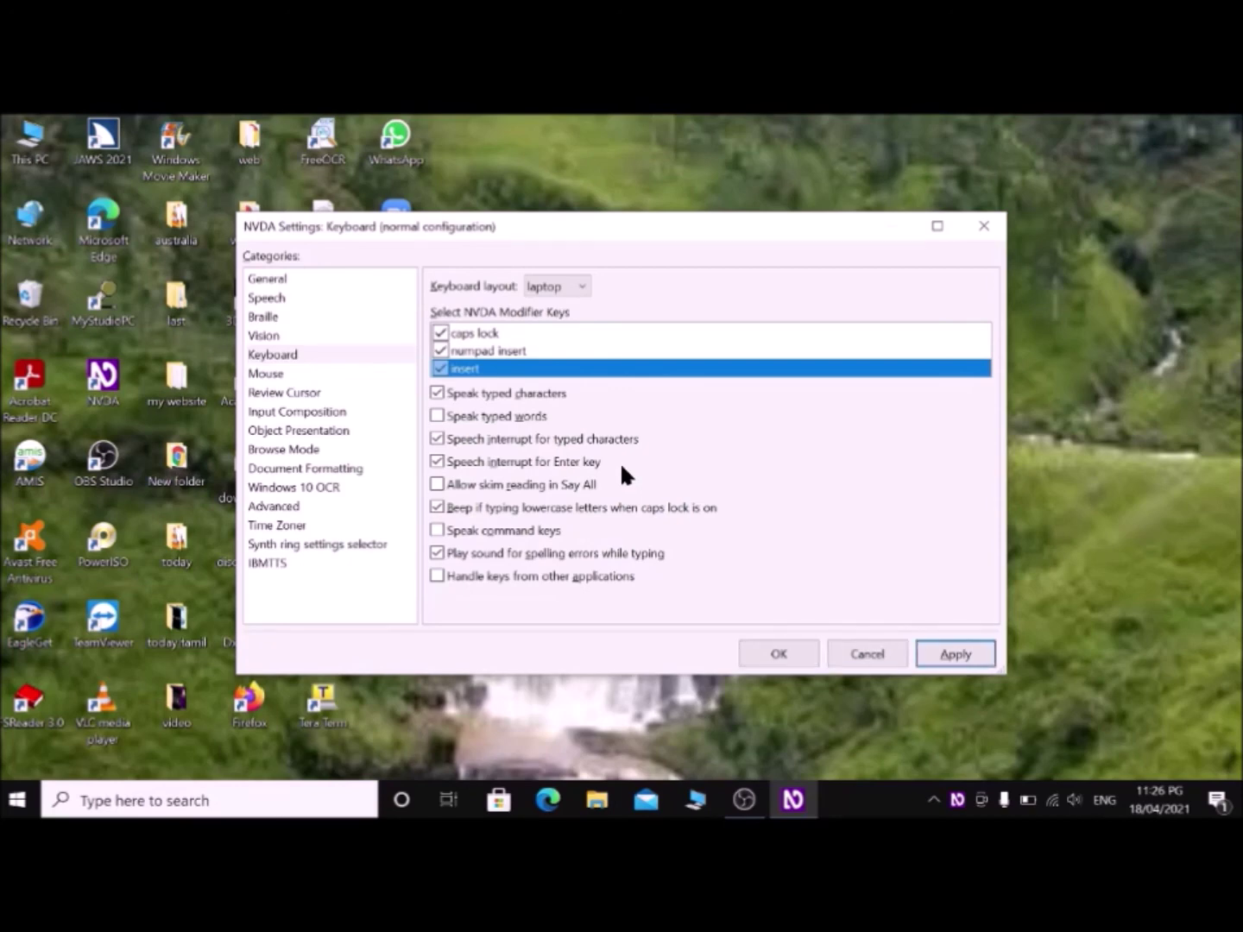
{"action": "key", "text": "Tab"}
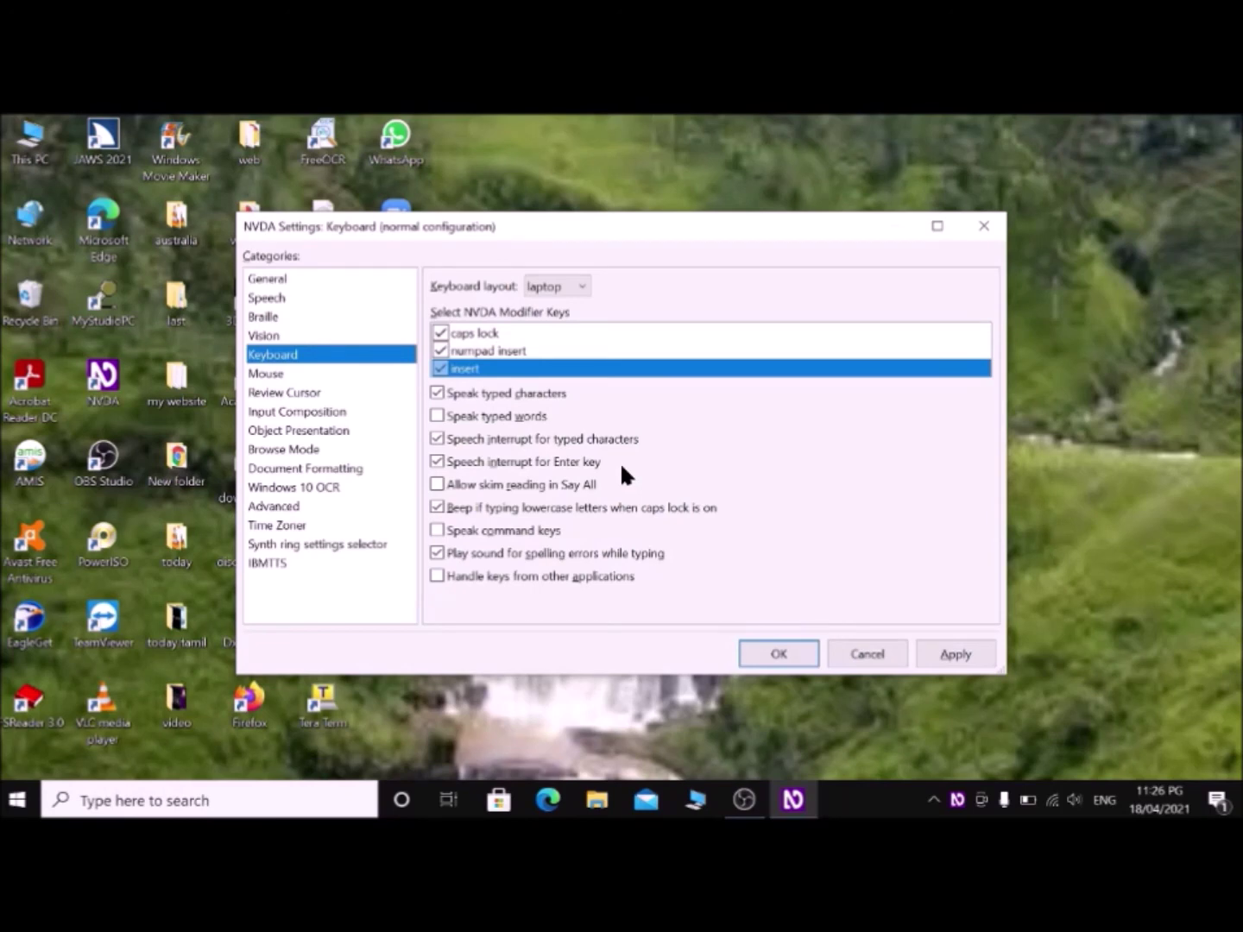
{"action": "key", "text": "shift+Tab"}
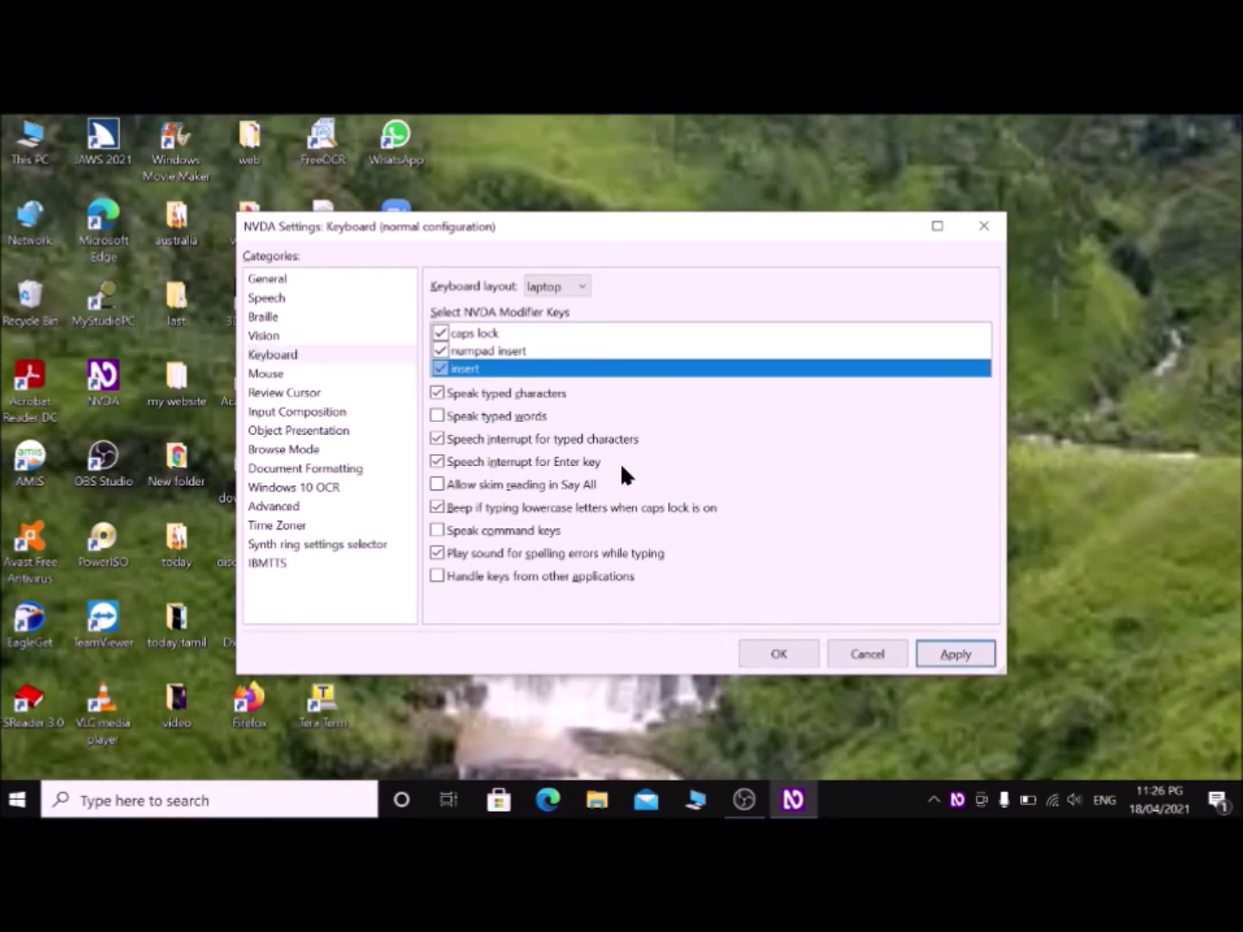
{"action": "key", "text": "shift+Tab"}
{"action": "key", "text": "shift+Tab"}
{"action": "key", "text": "Return"}
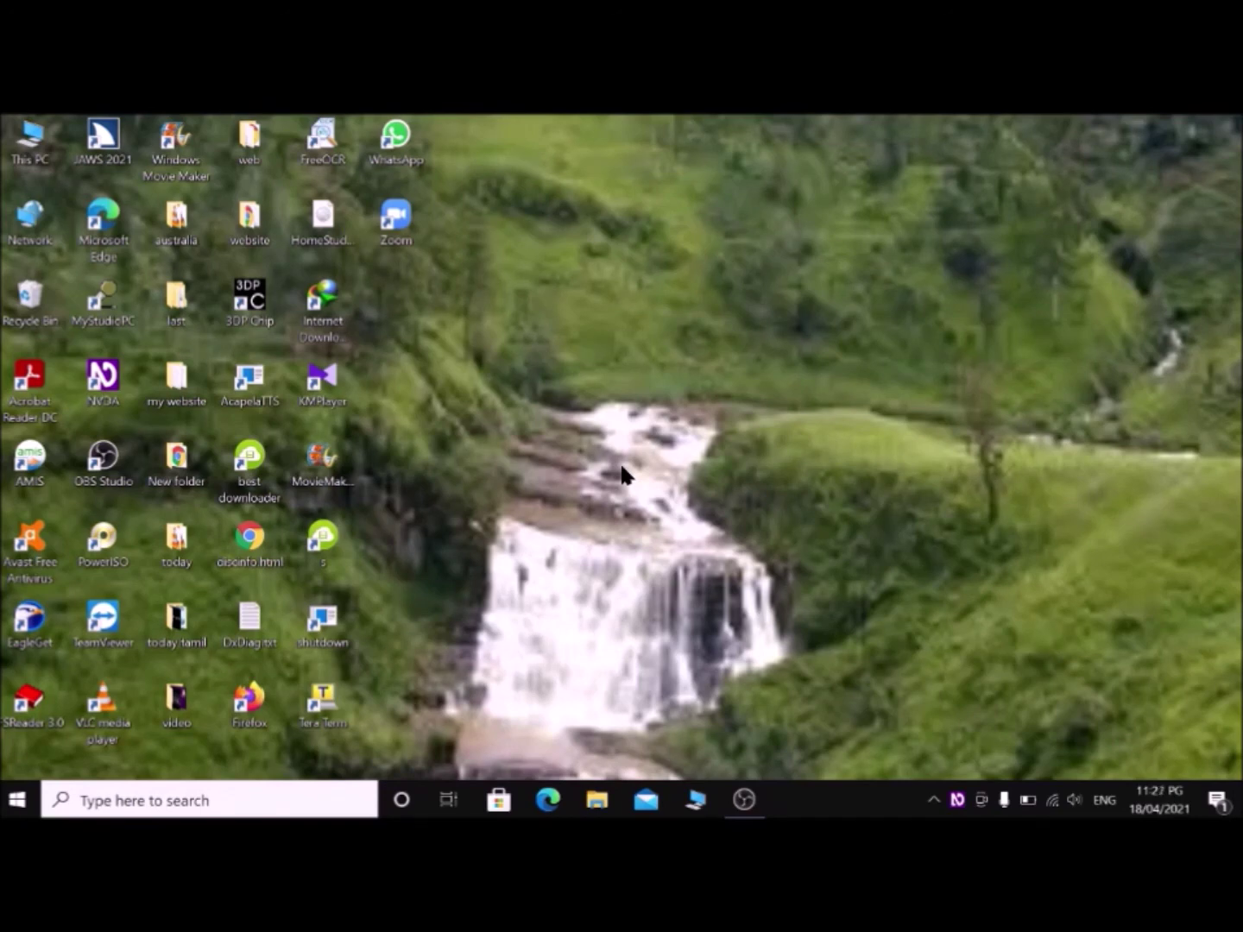
{"action": "key", "text": "super+r"}
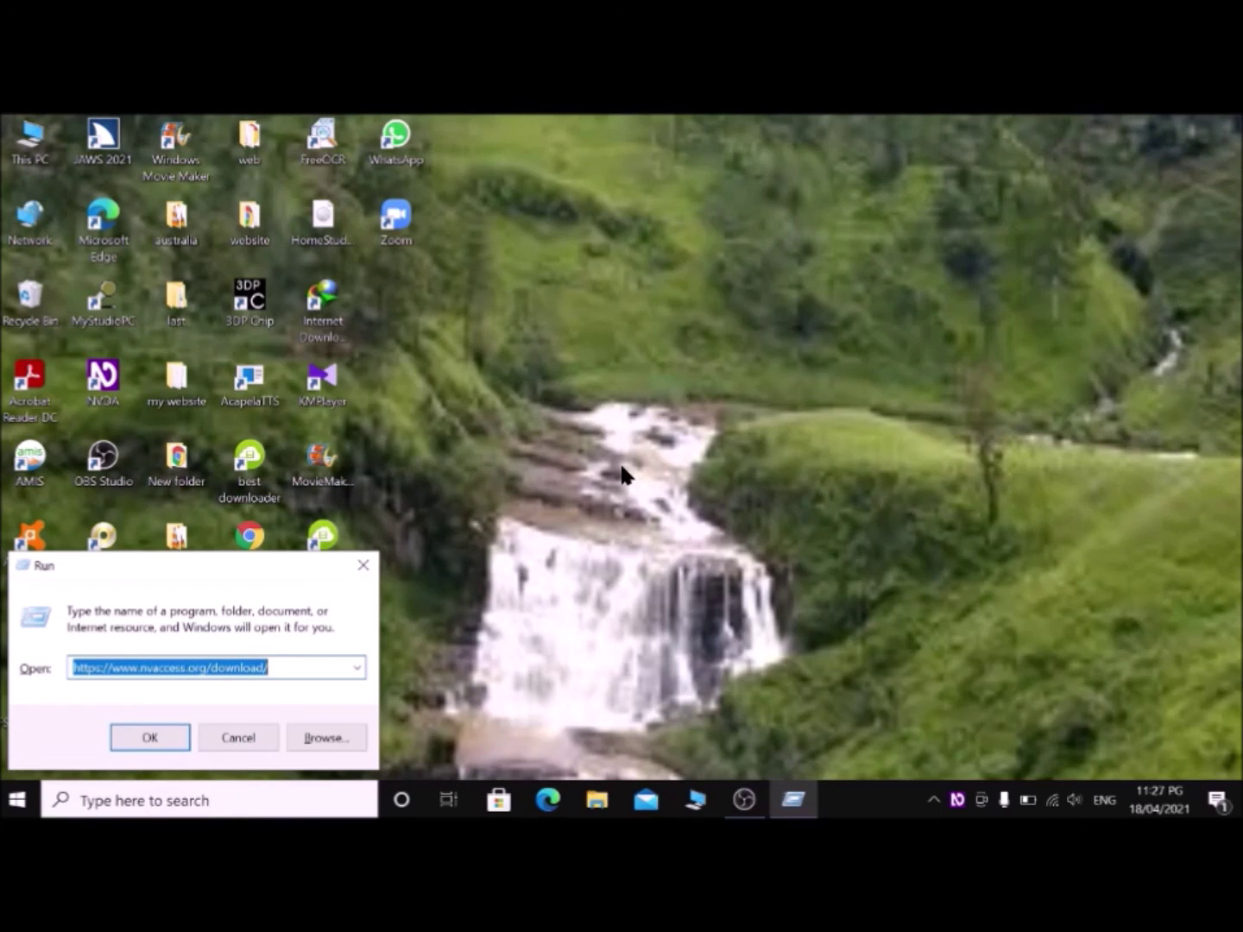
{"action": "type", "text": "ww"}
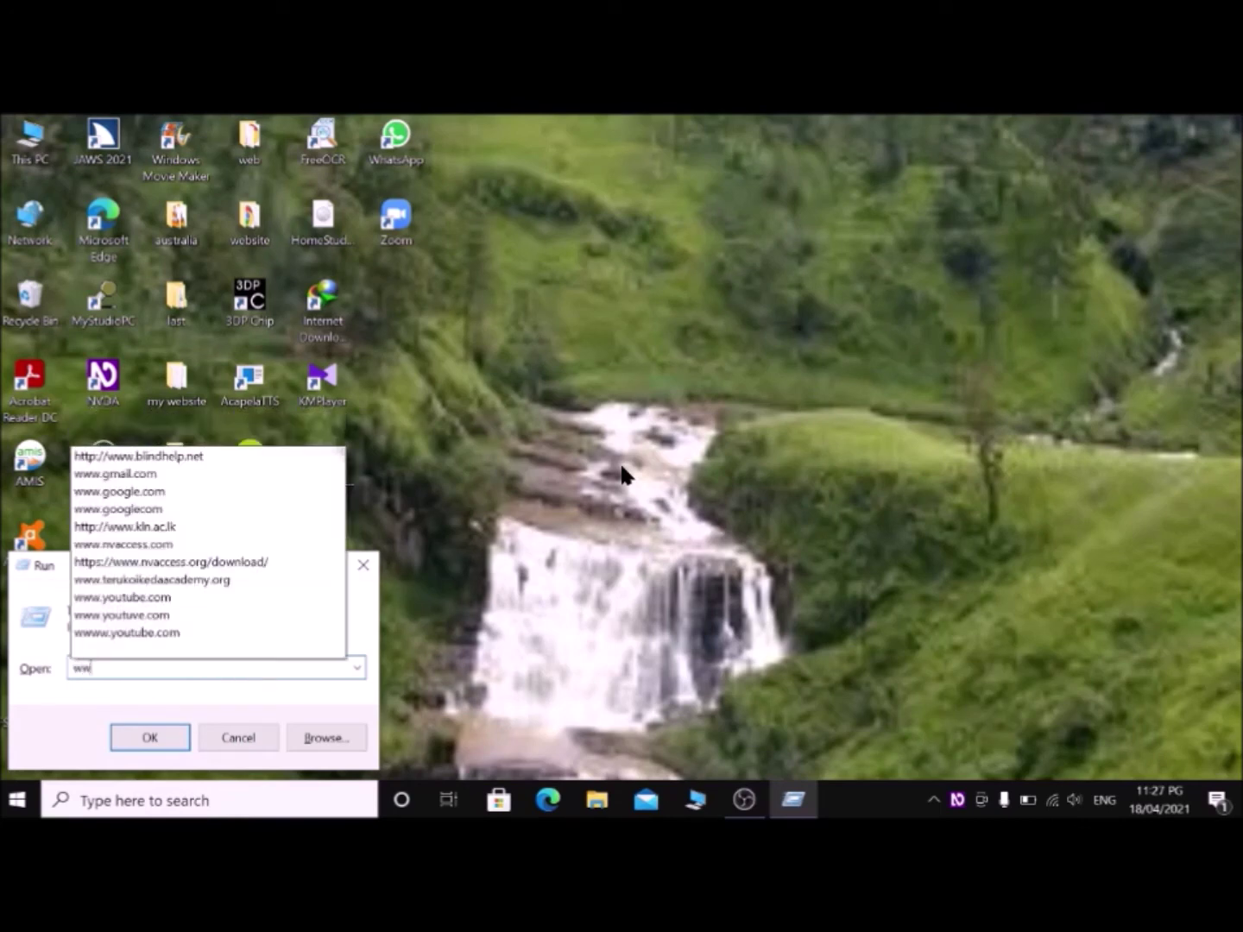
{"action": "type", "text": "w."}
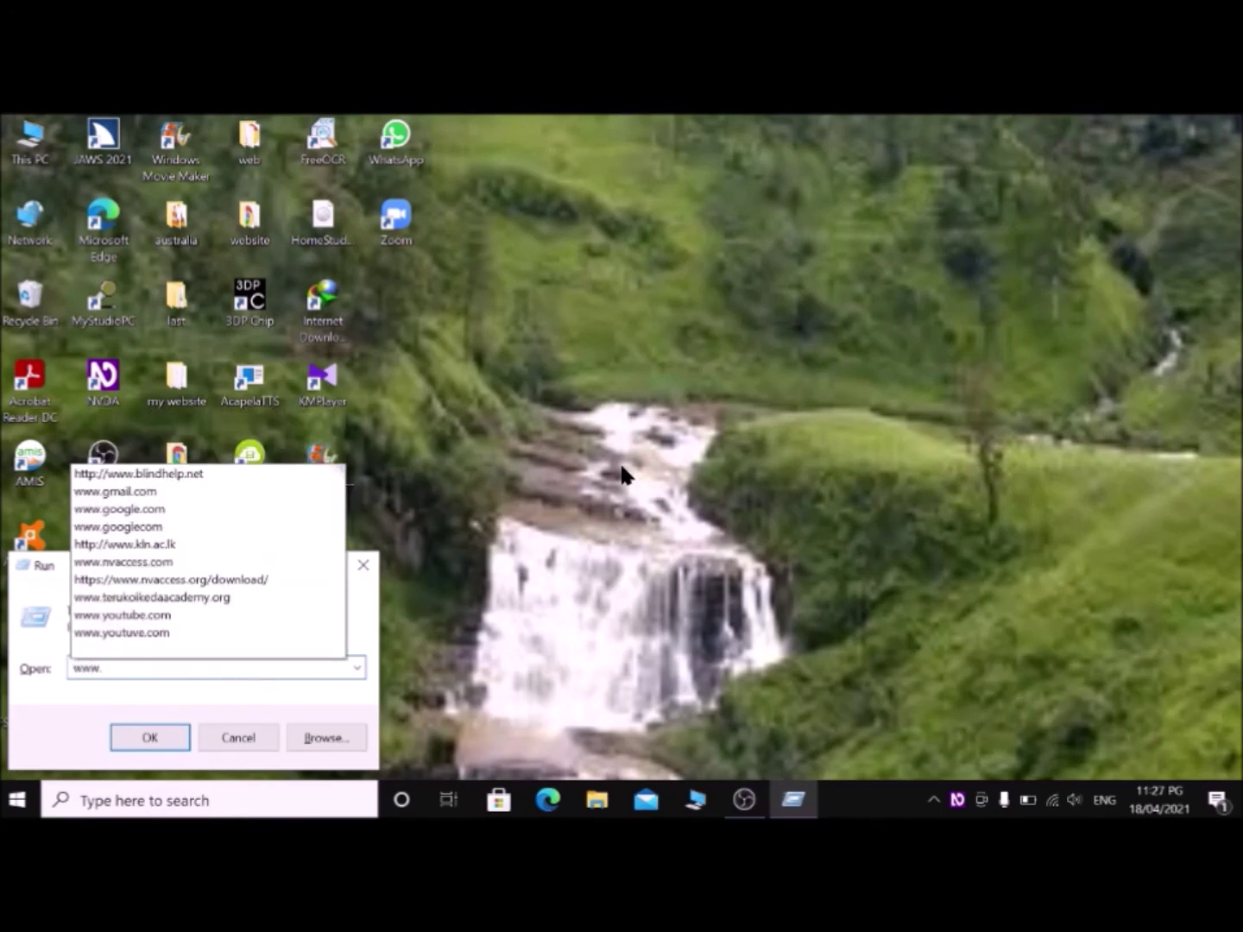
{"action": "type", "text": "nvacce"}
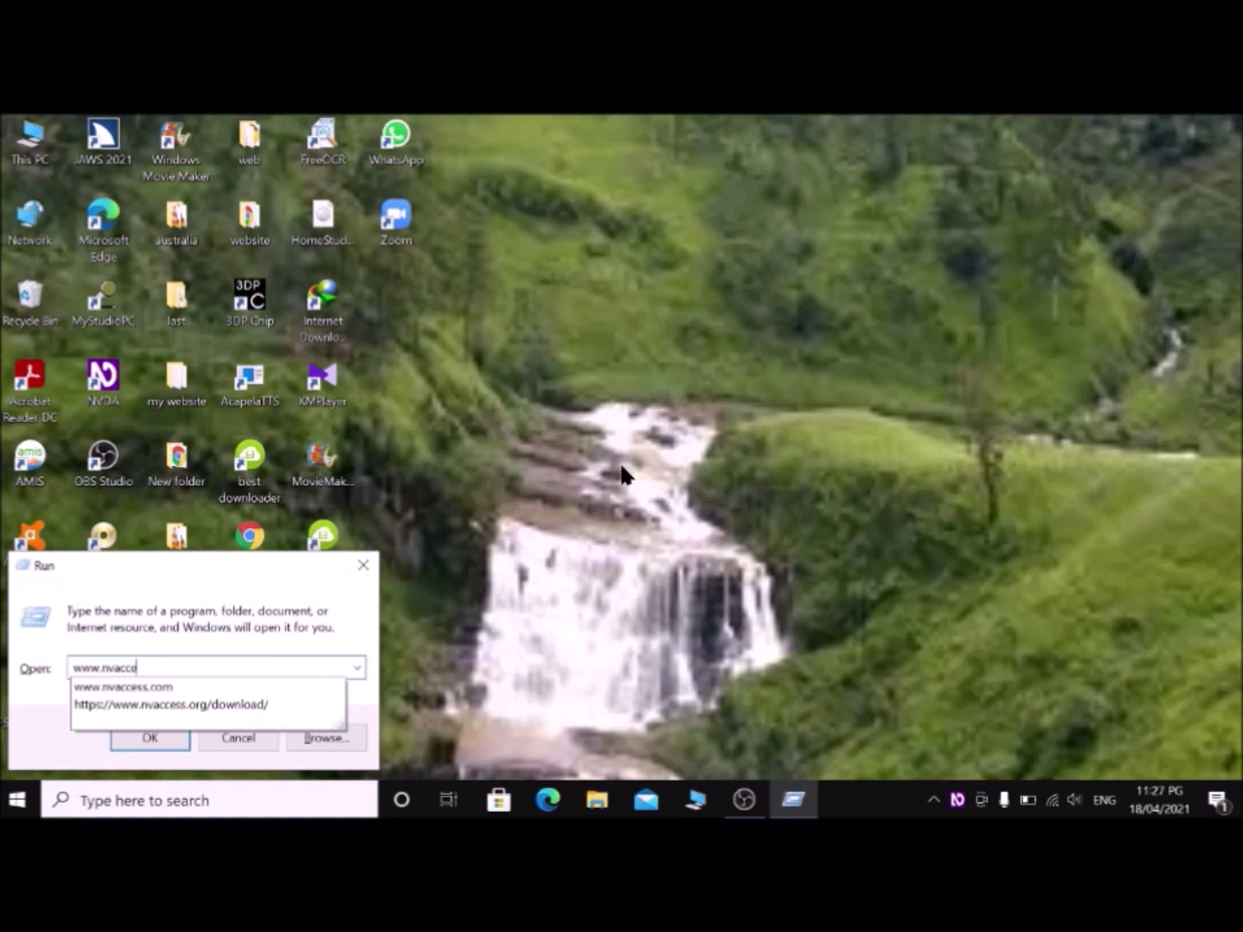
{"action": "type", "text": "ss.com"}
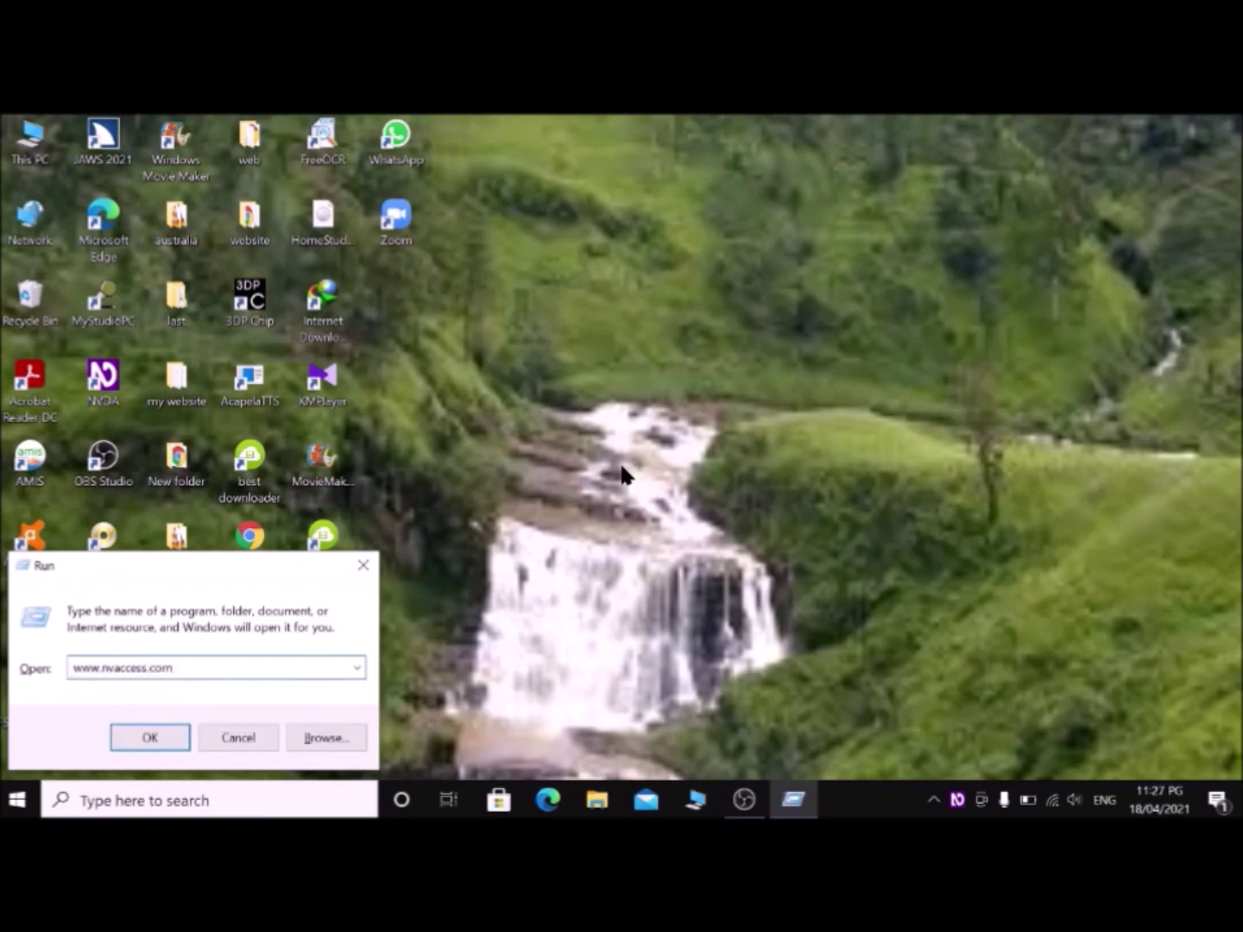
{"action": "key", "text": "Return"}
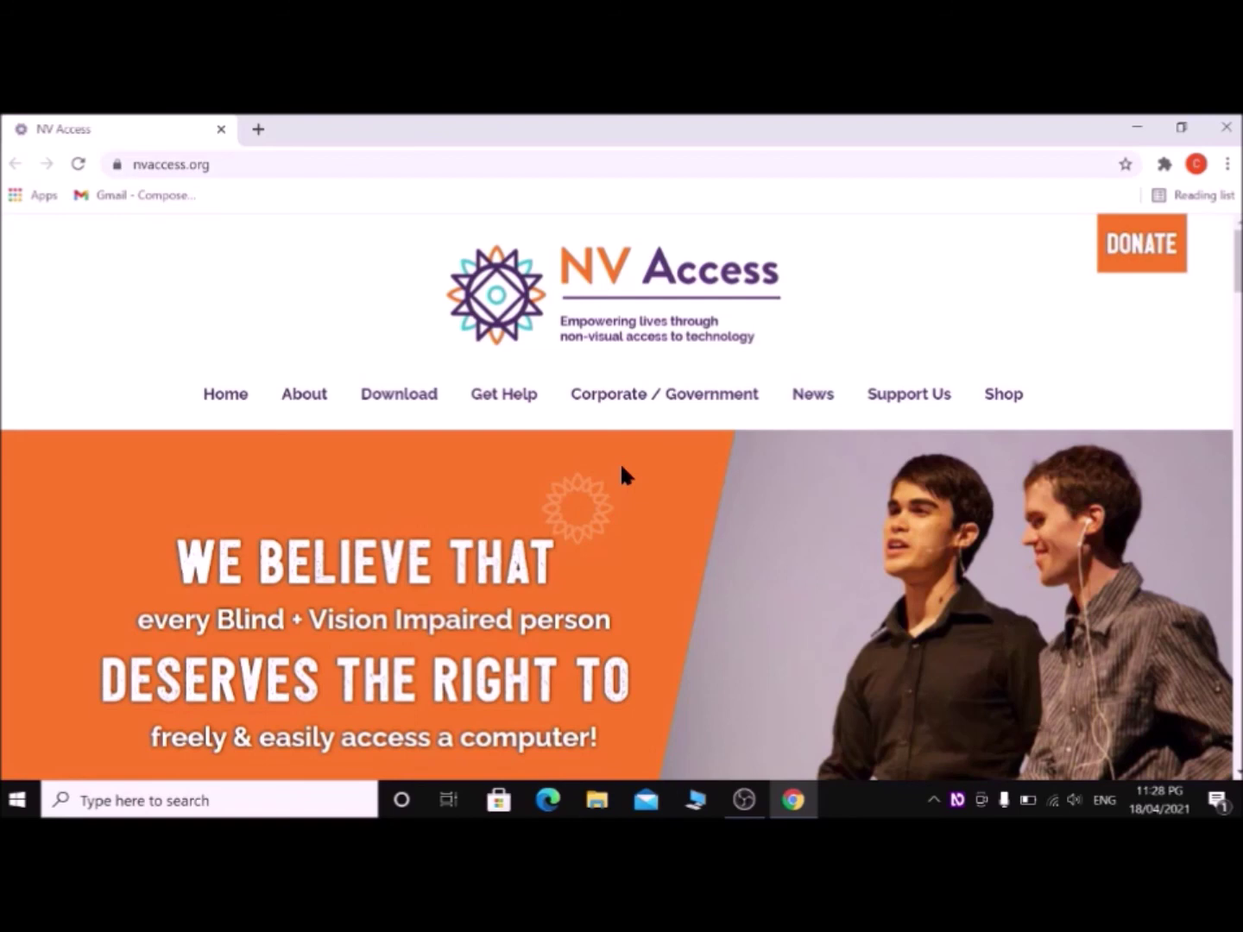
Step: Open the NVDA screen reader download page from the home page's "How to get involved" section
{"action": "scroll", "coordinate": [626, 475], "scroll_direction": "down", "scroll_amount": 5}
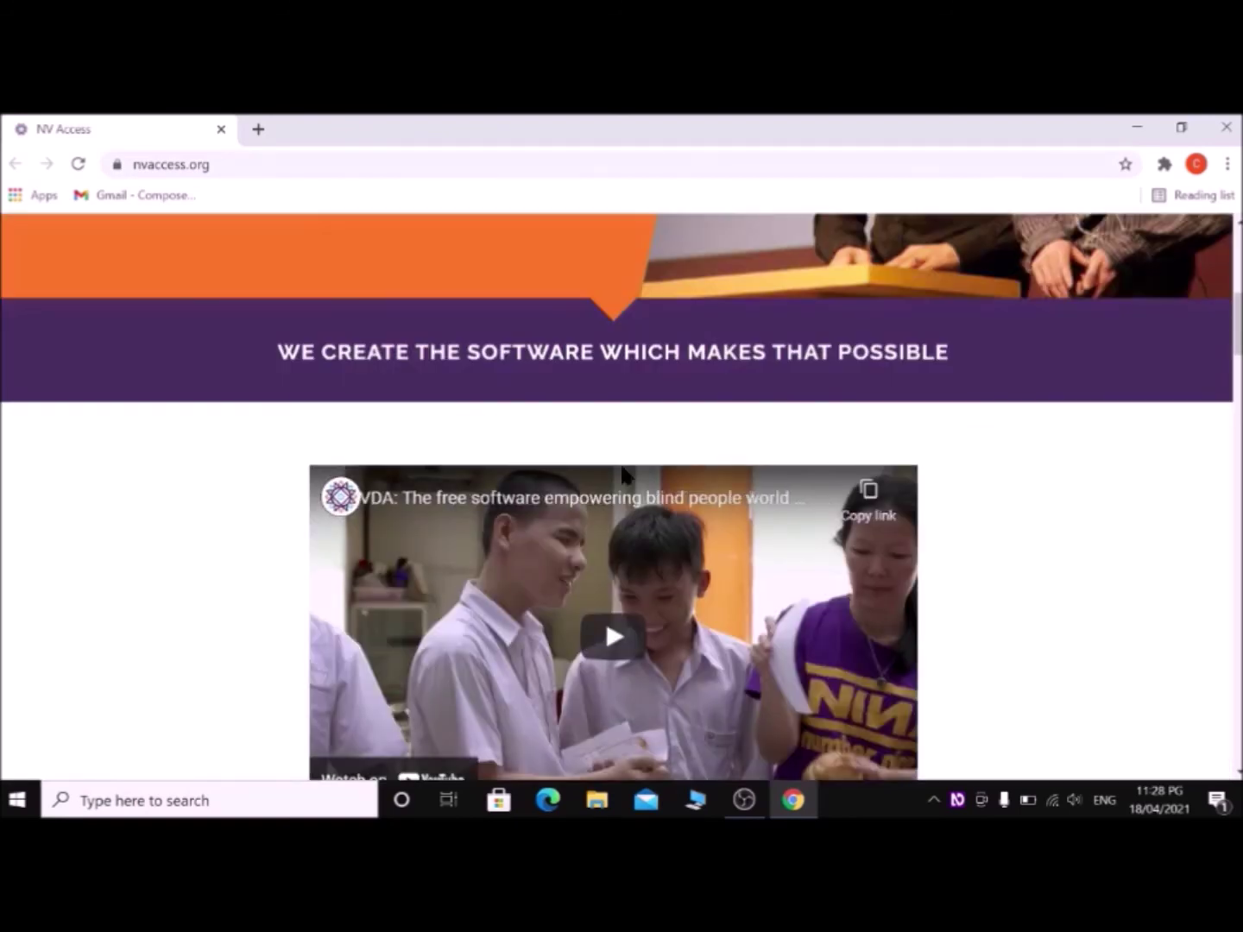
{"action": "scroll", "coordinate": [625, 474], "scroll_direction": "down", "scroll_amount": 3}
{"action": "scroll", "coordinate": [625, 474], "scroll_direction": "down", "scroll_amount": 5}
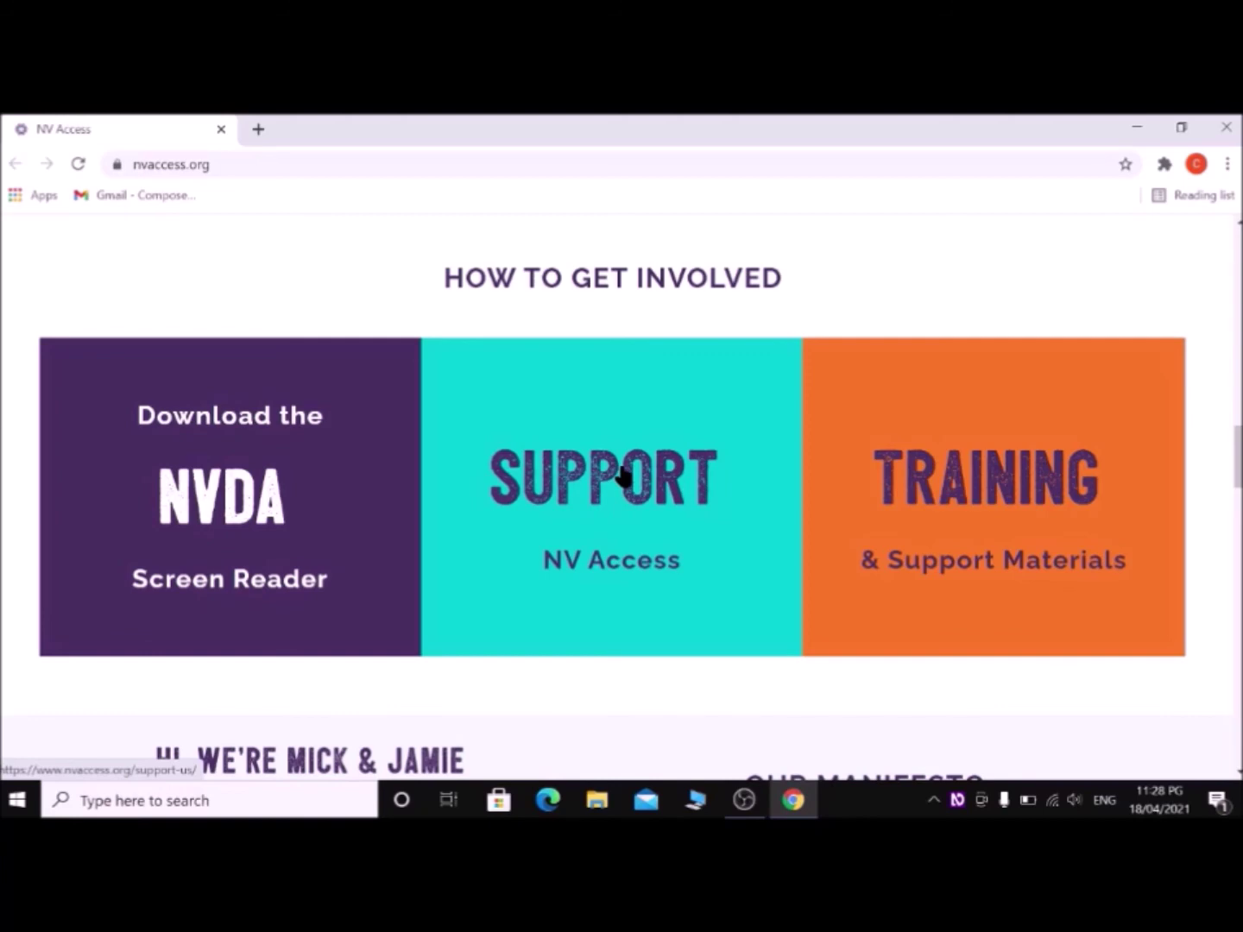
{"action": "key", "text": "Return"}
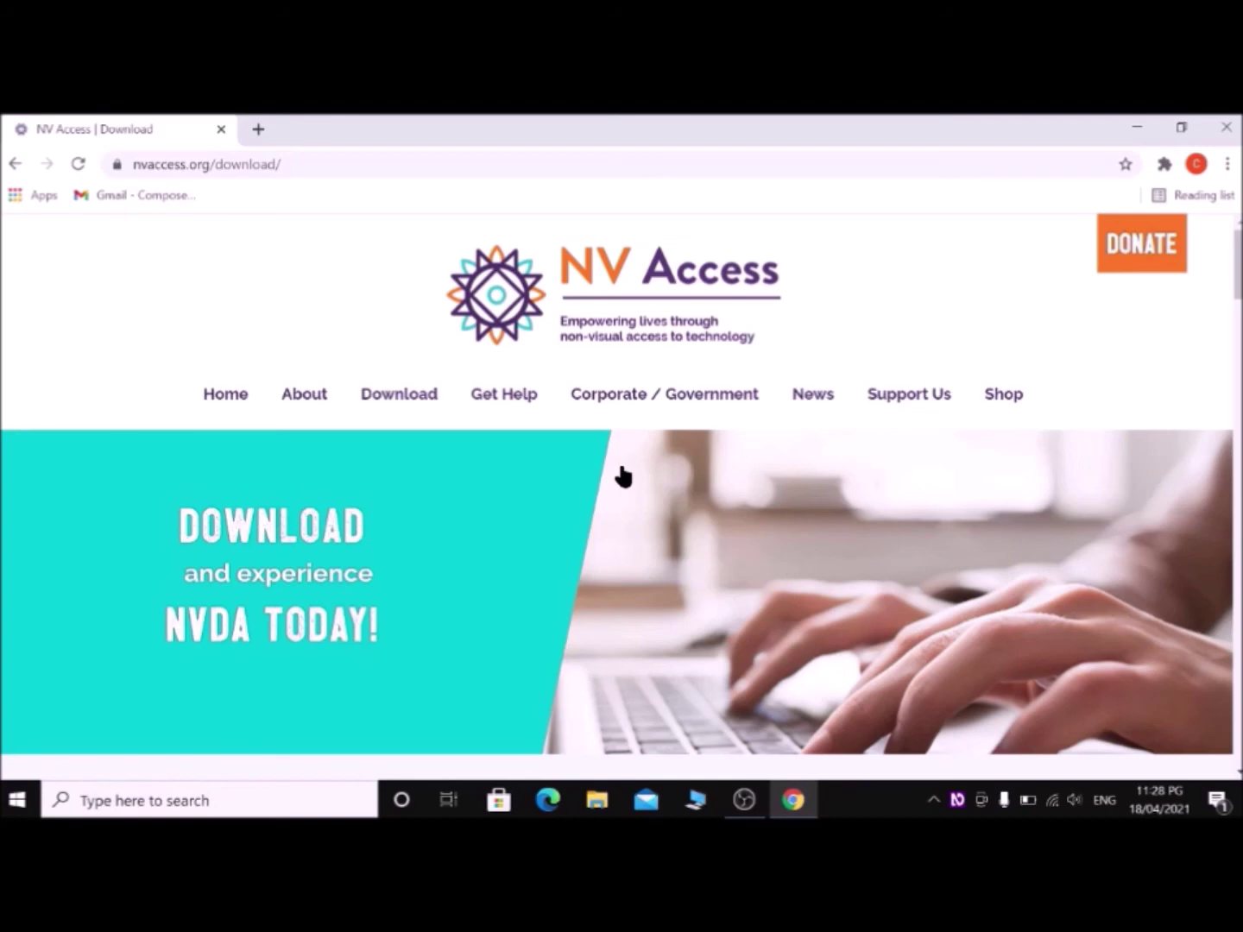
Step: Open the free NVDA user guide from the download page's support section
{"action": "scroll", "coordinate": [624, 477], "scroll_direction": "down", "scroll_amount": 20}
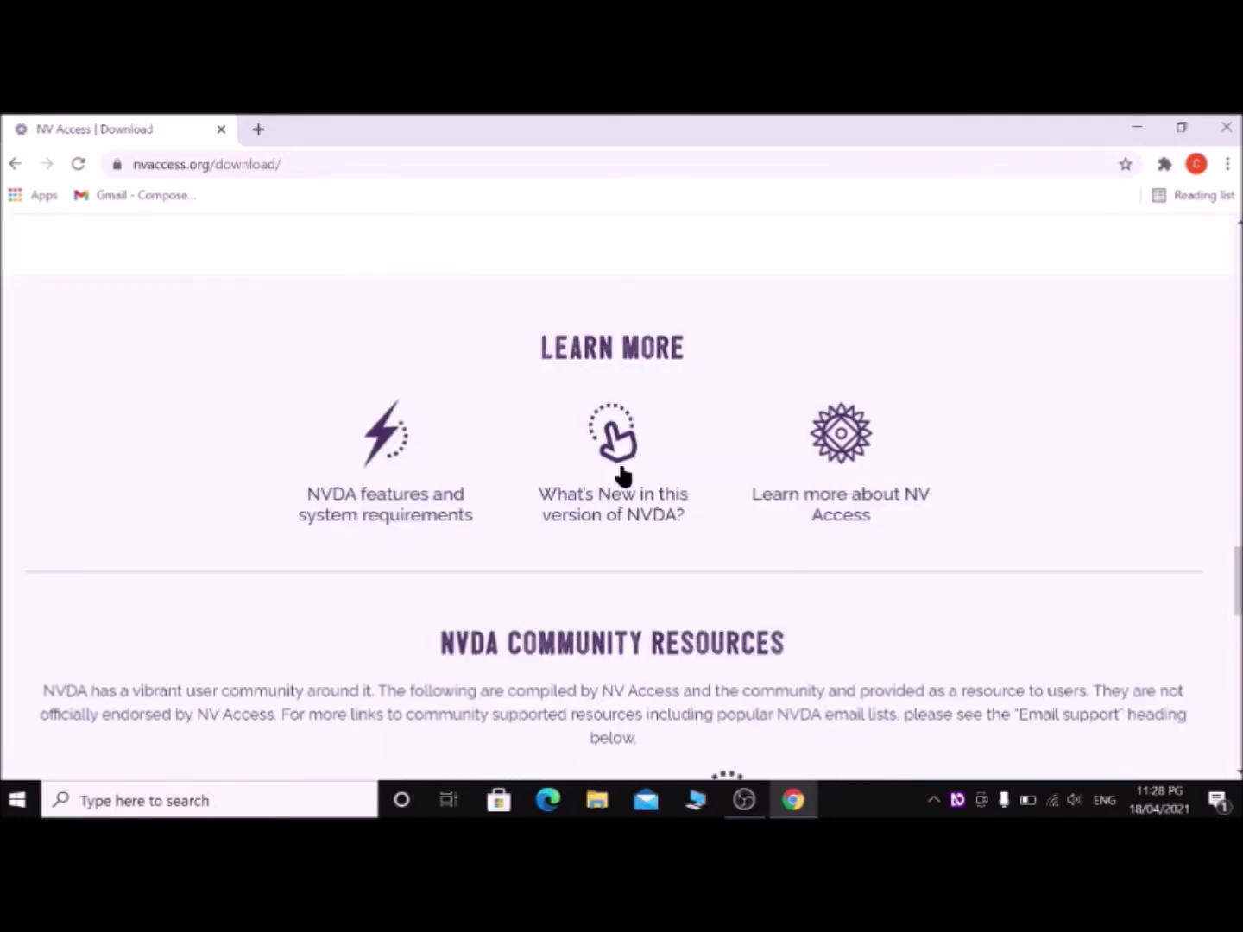
{"action": "scroll", "coordinate": [624, 476], "scroll_direction": "down", "scroll_amount": 4}
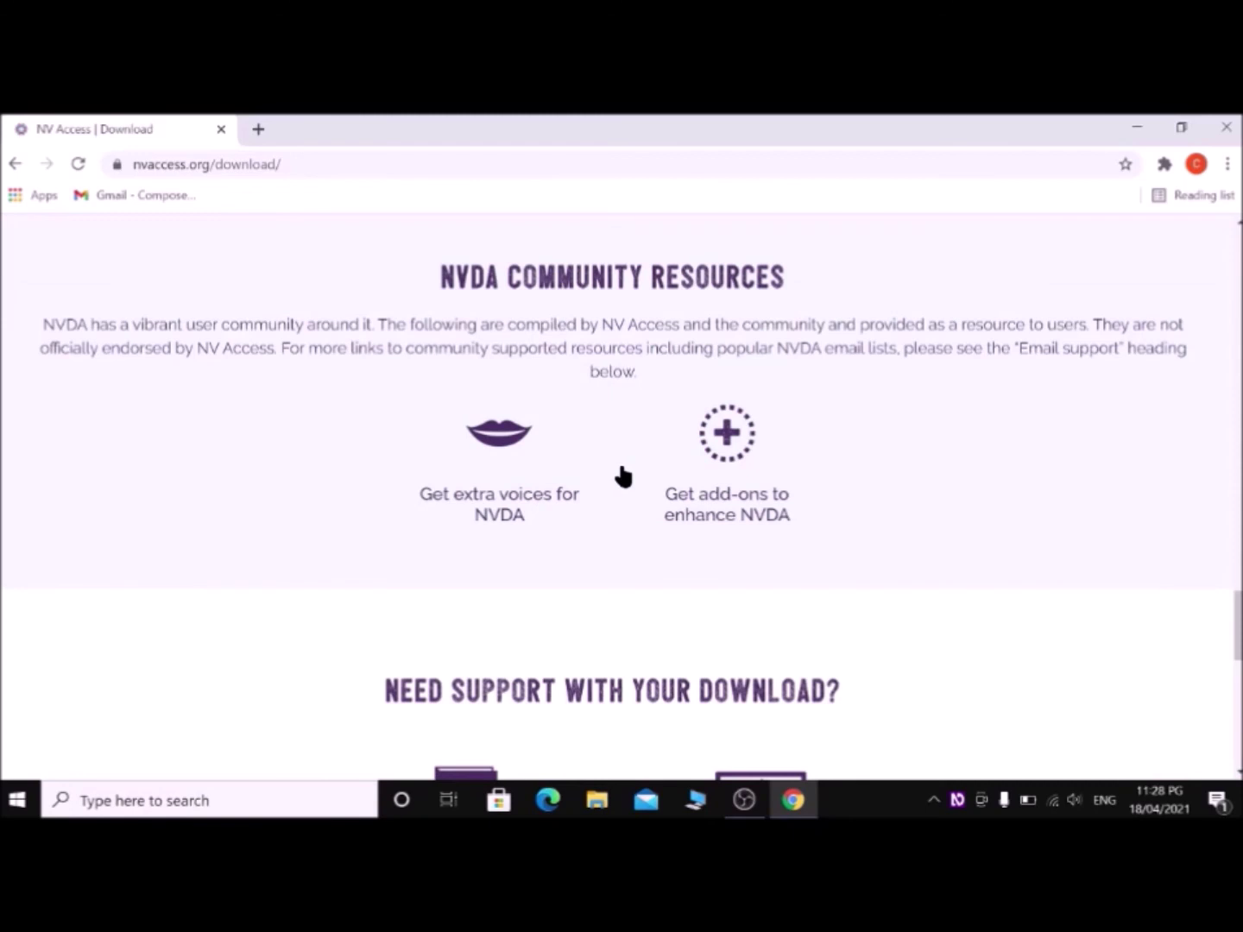
{"action": "scroll", "coordinate": [623, 477], "scroll_direction": "down", "scroll_amount": 7}
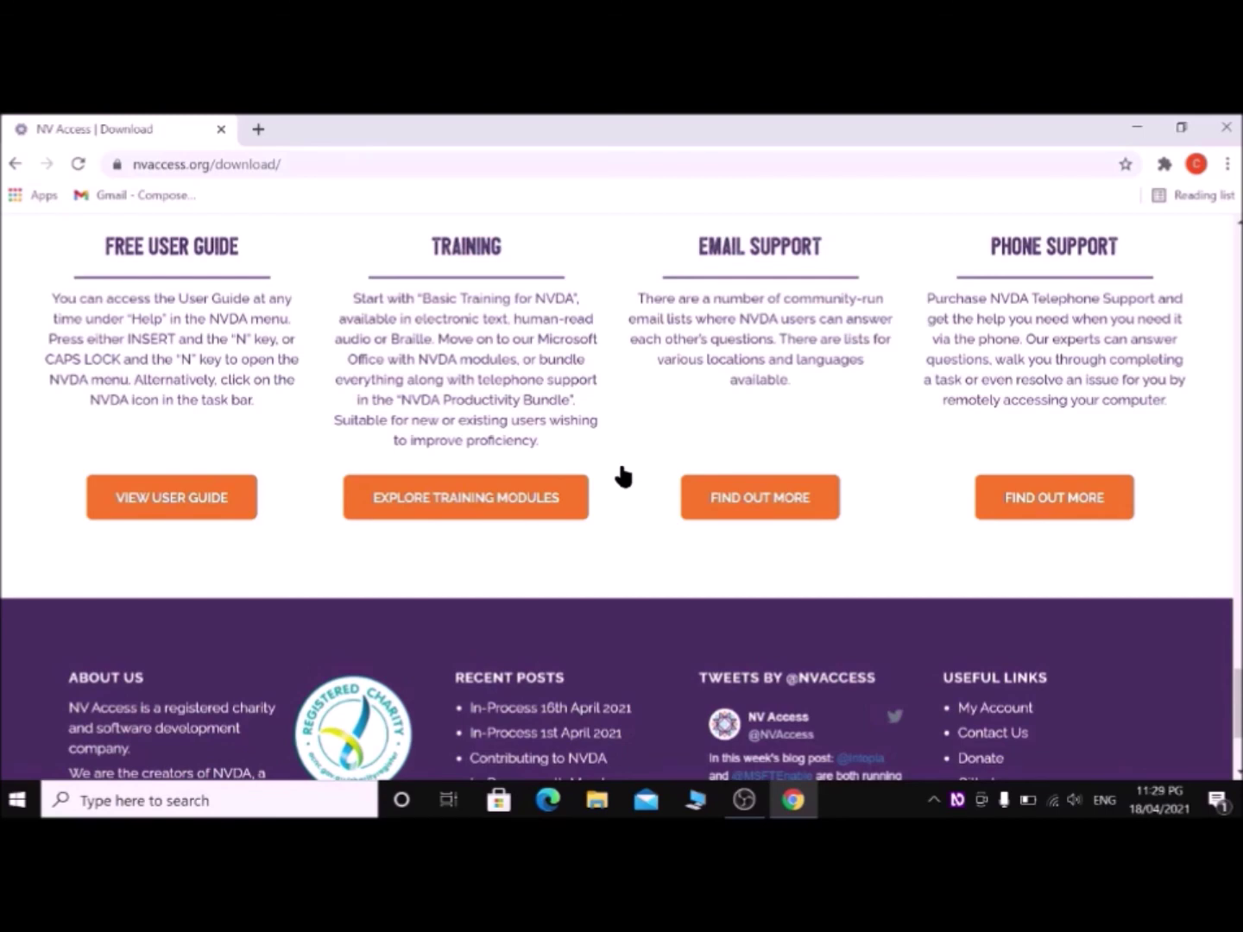
{"action": "key", "text": "Return"}
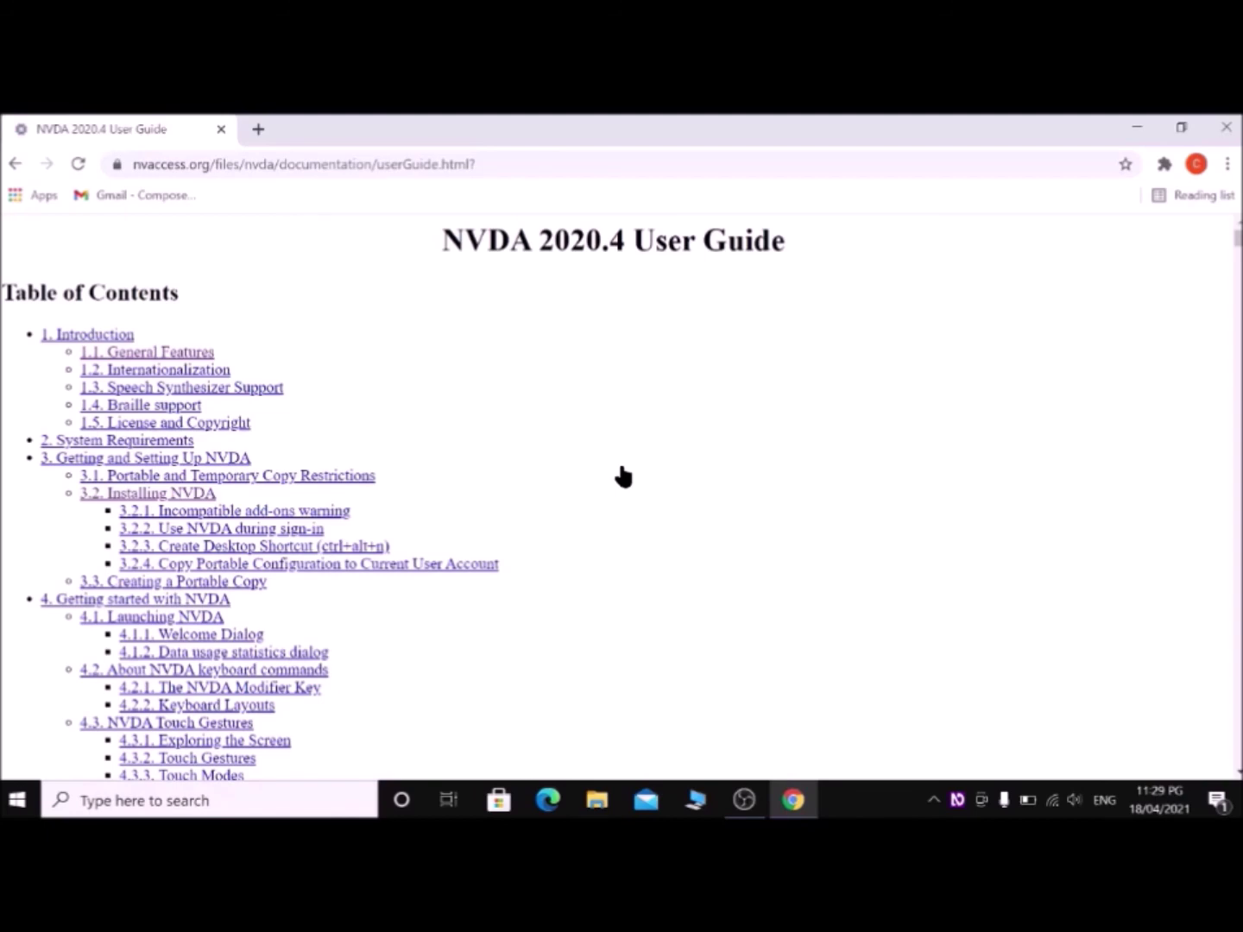
Step: View the user guide's section 3, "Getting and Setting Up NVDA", and close the browser
{"action": "left_click", "coordinate": [41, 457]}
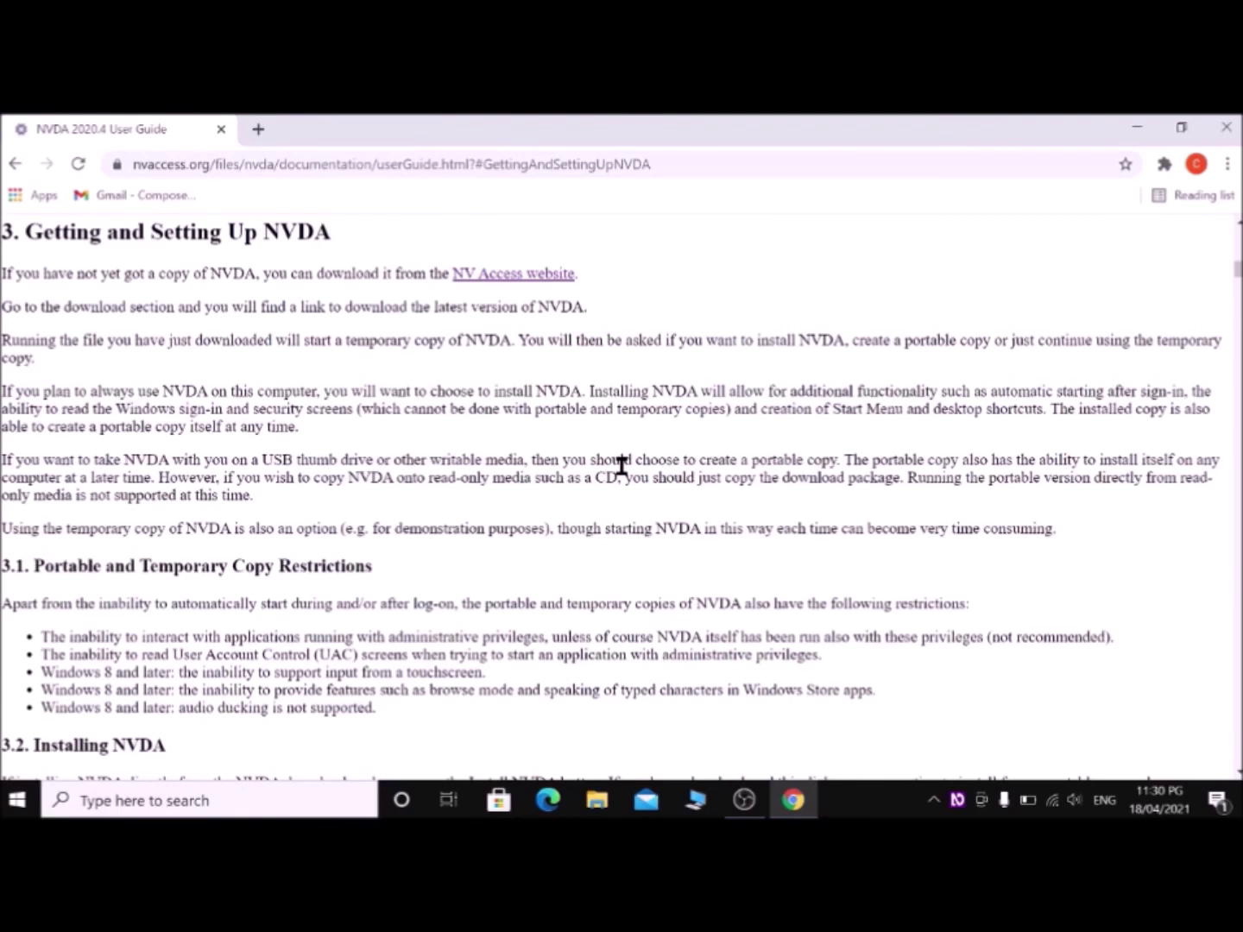
{"action": "key", "text": "alt+F4"}
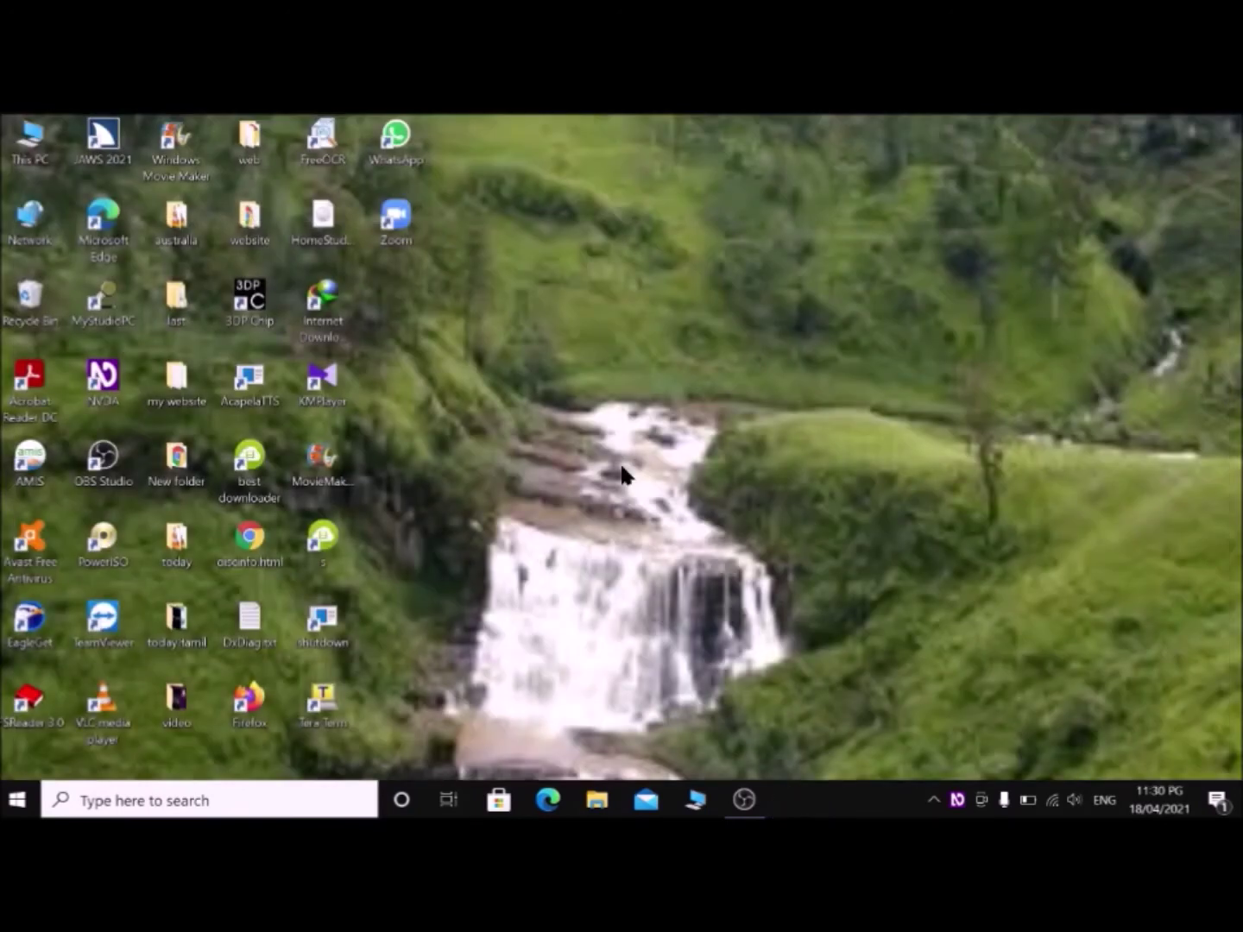